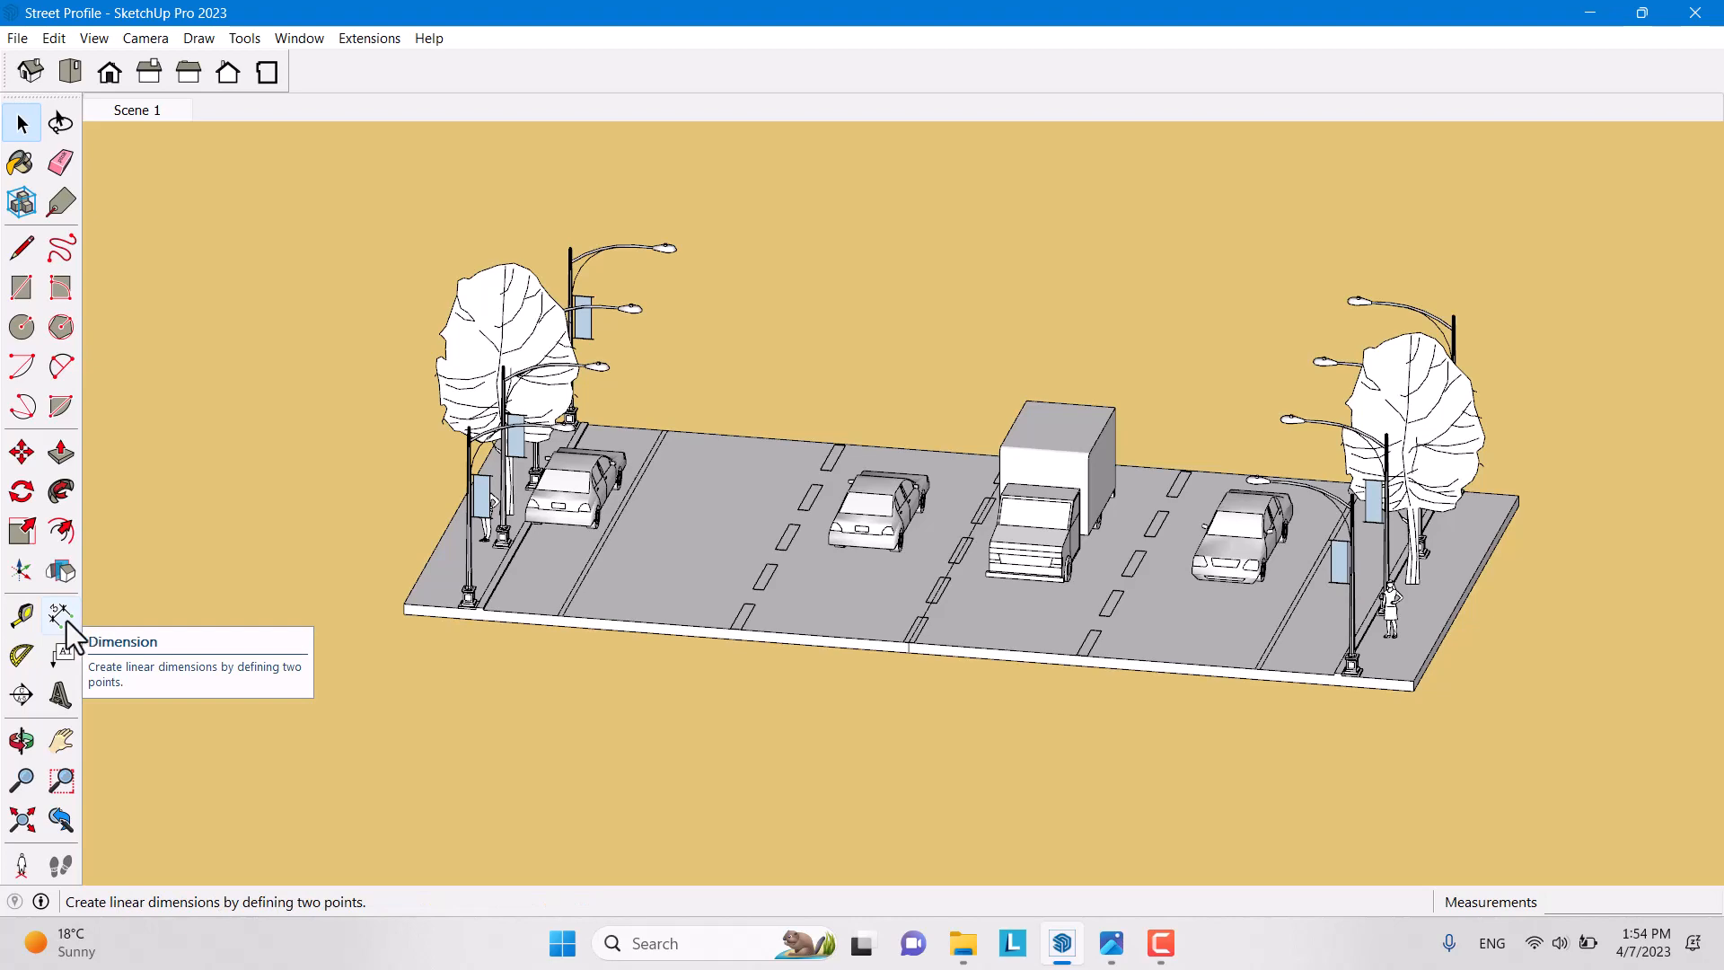
Start a linear dimension across the left sidewalk, from the slab's outer front corner to the sidewalk side of the curb
left_click(64, 622)
scroll(476, 638, "up", 6)
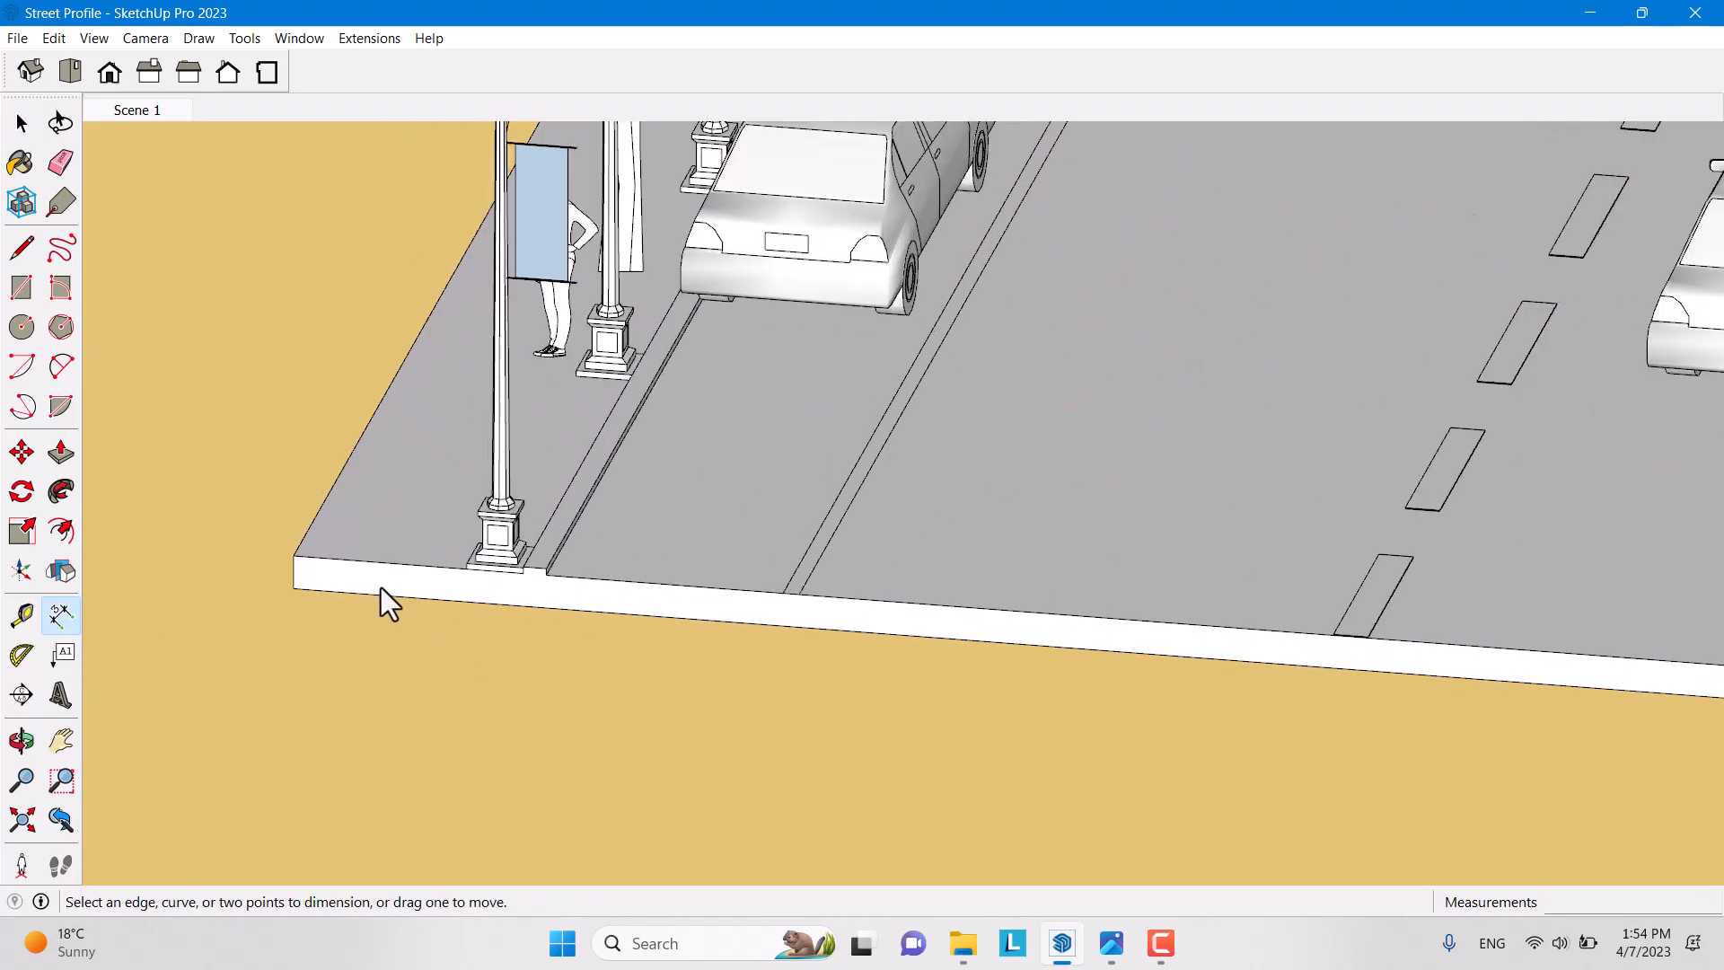
middle_click_drag(381, 588, 758, 508)
scroll(1068, 528, "up", 3)
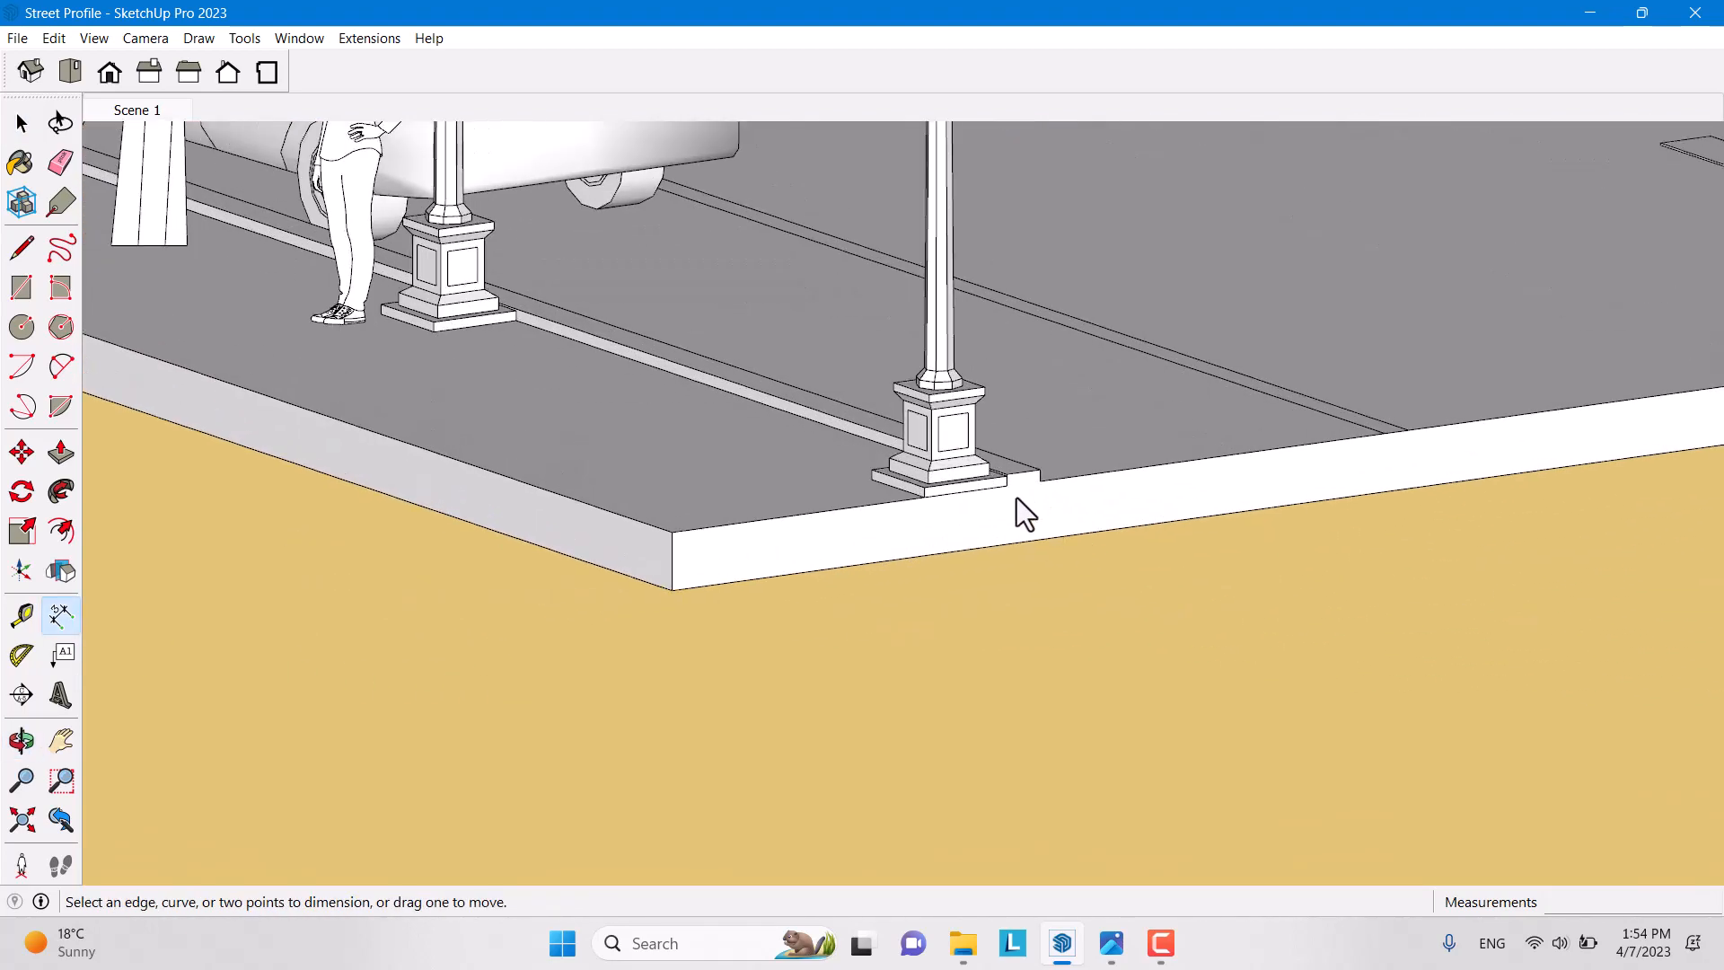
scroll(1005, 483, "up", 3)
middle_click_drag(950, 503, 379, 503)
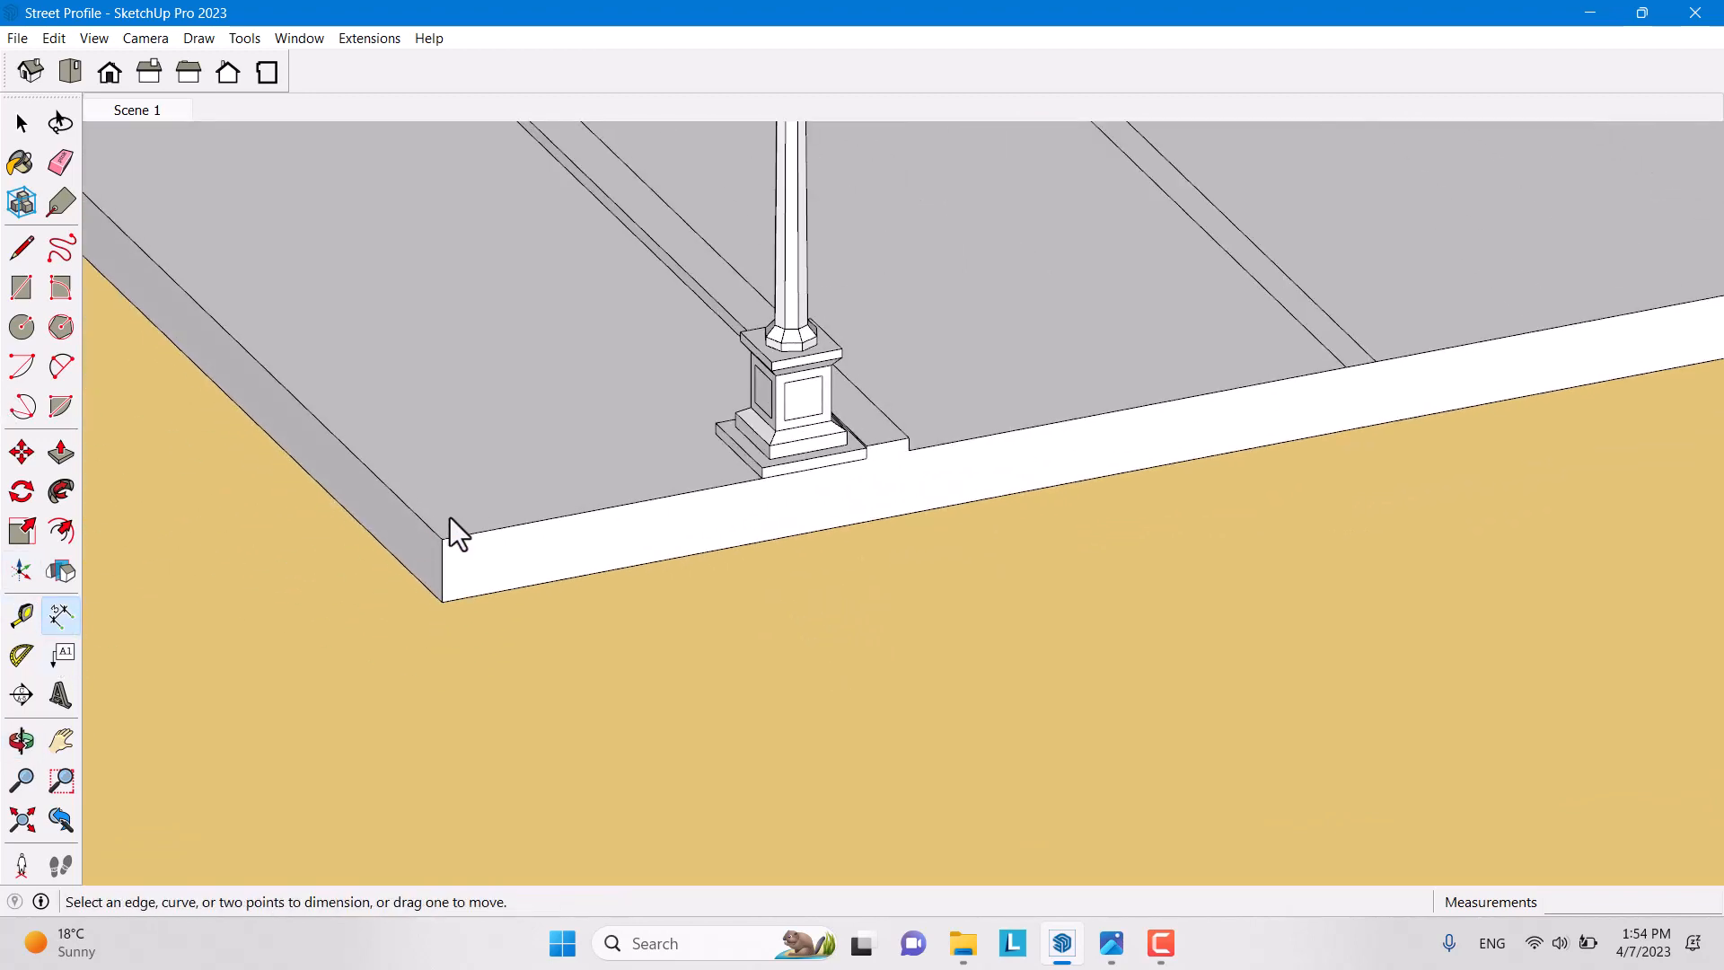
left_click(440, 538)
scroll(865, 467, "up", 2)
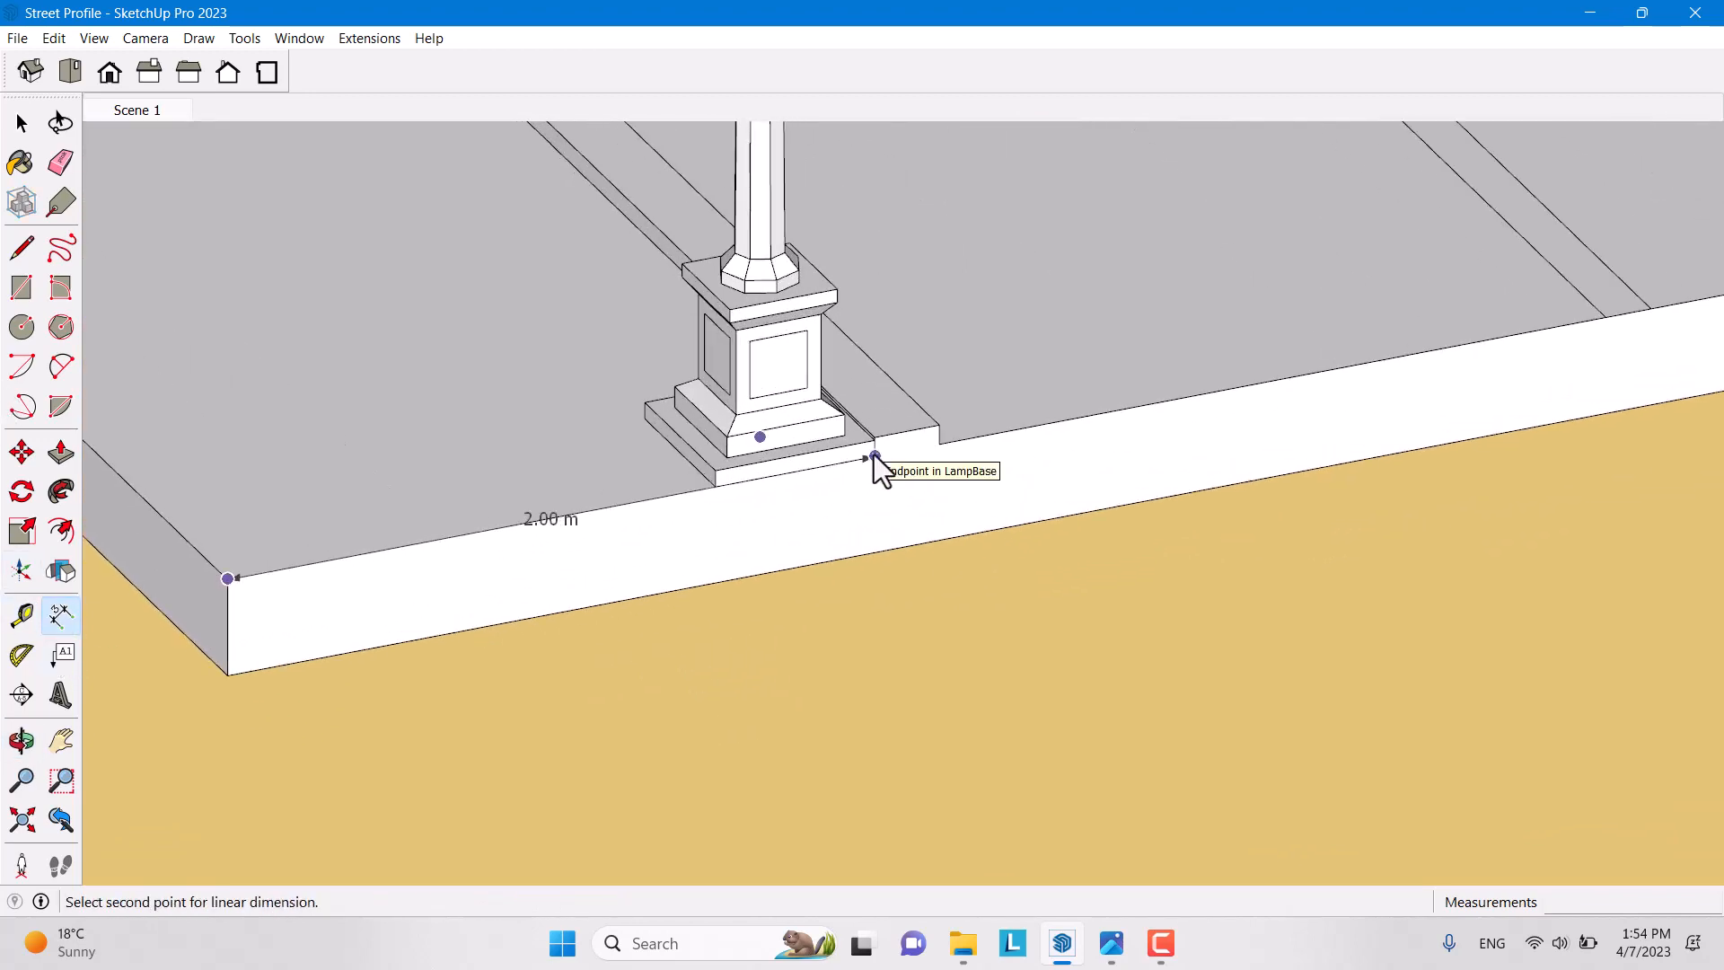
left_click(875, 455)
Switch to the Scene 1 front view and place the left sidewalk dimension a short distance below the road slab
scroll(857, 574, "down", 6)
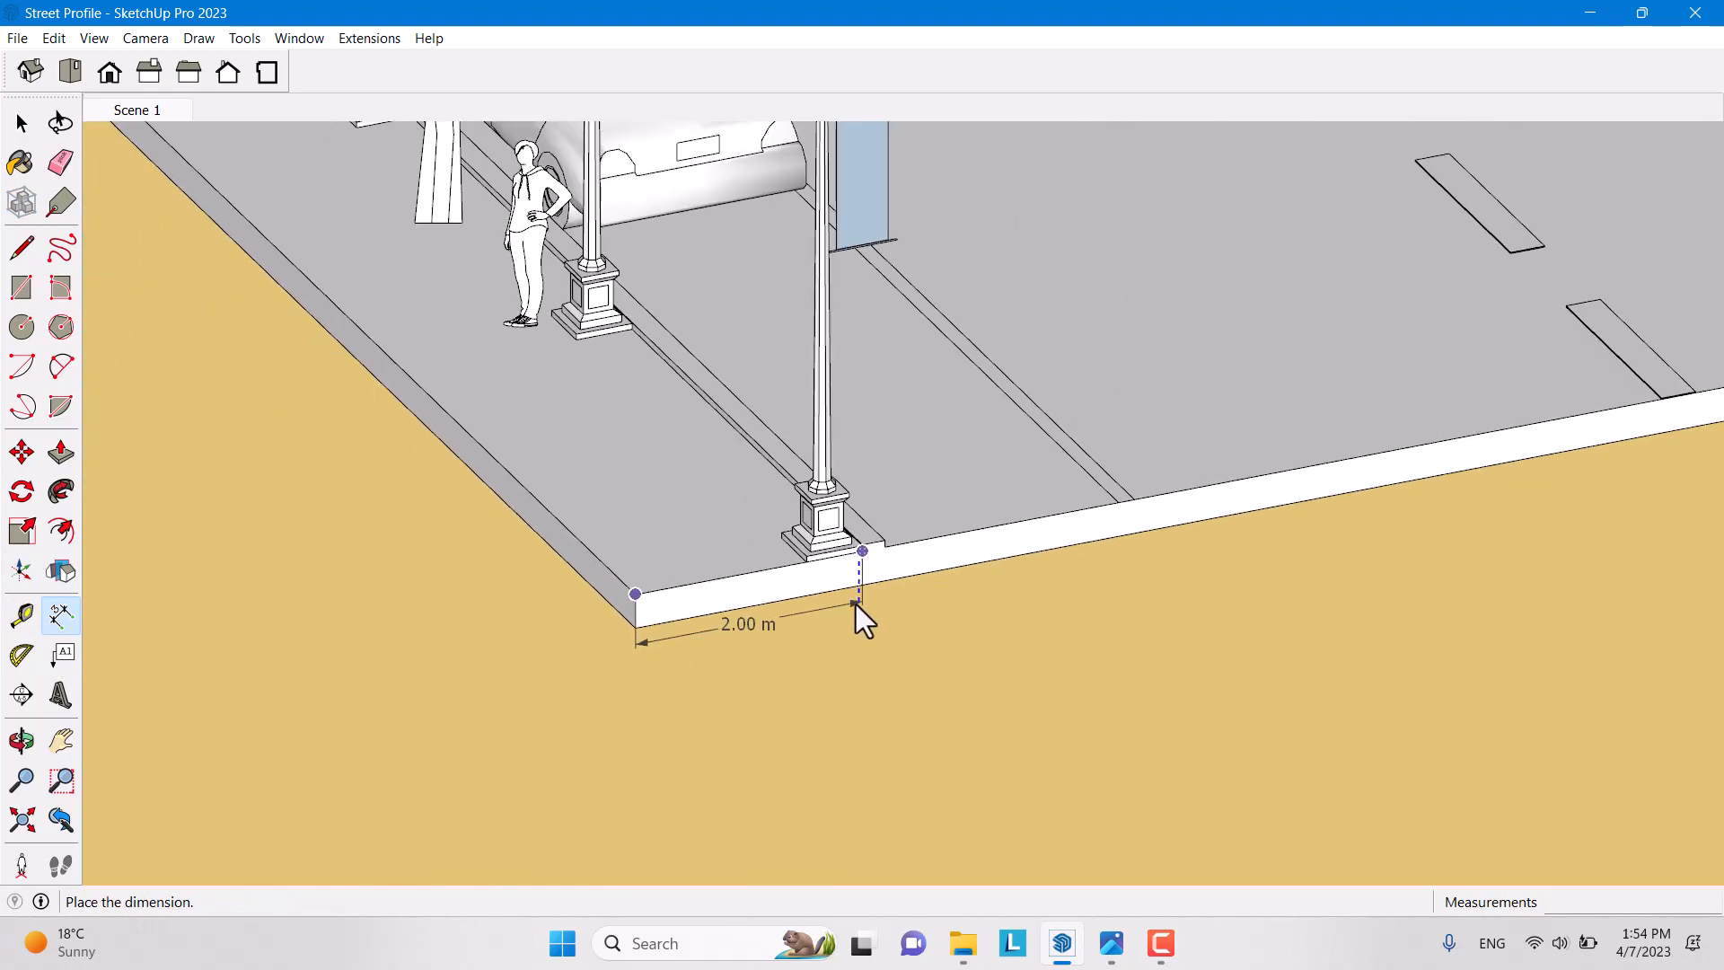
middle_click_drag(855, 605, 642, 498)
left_click(145, 110)
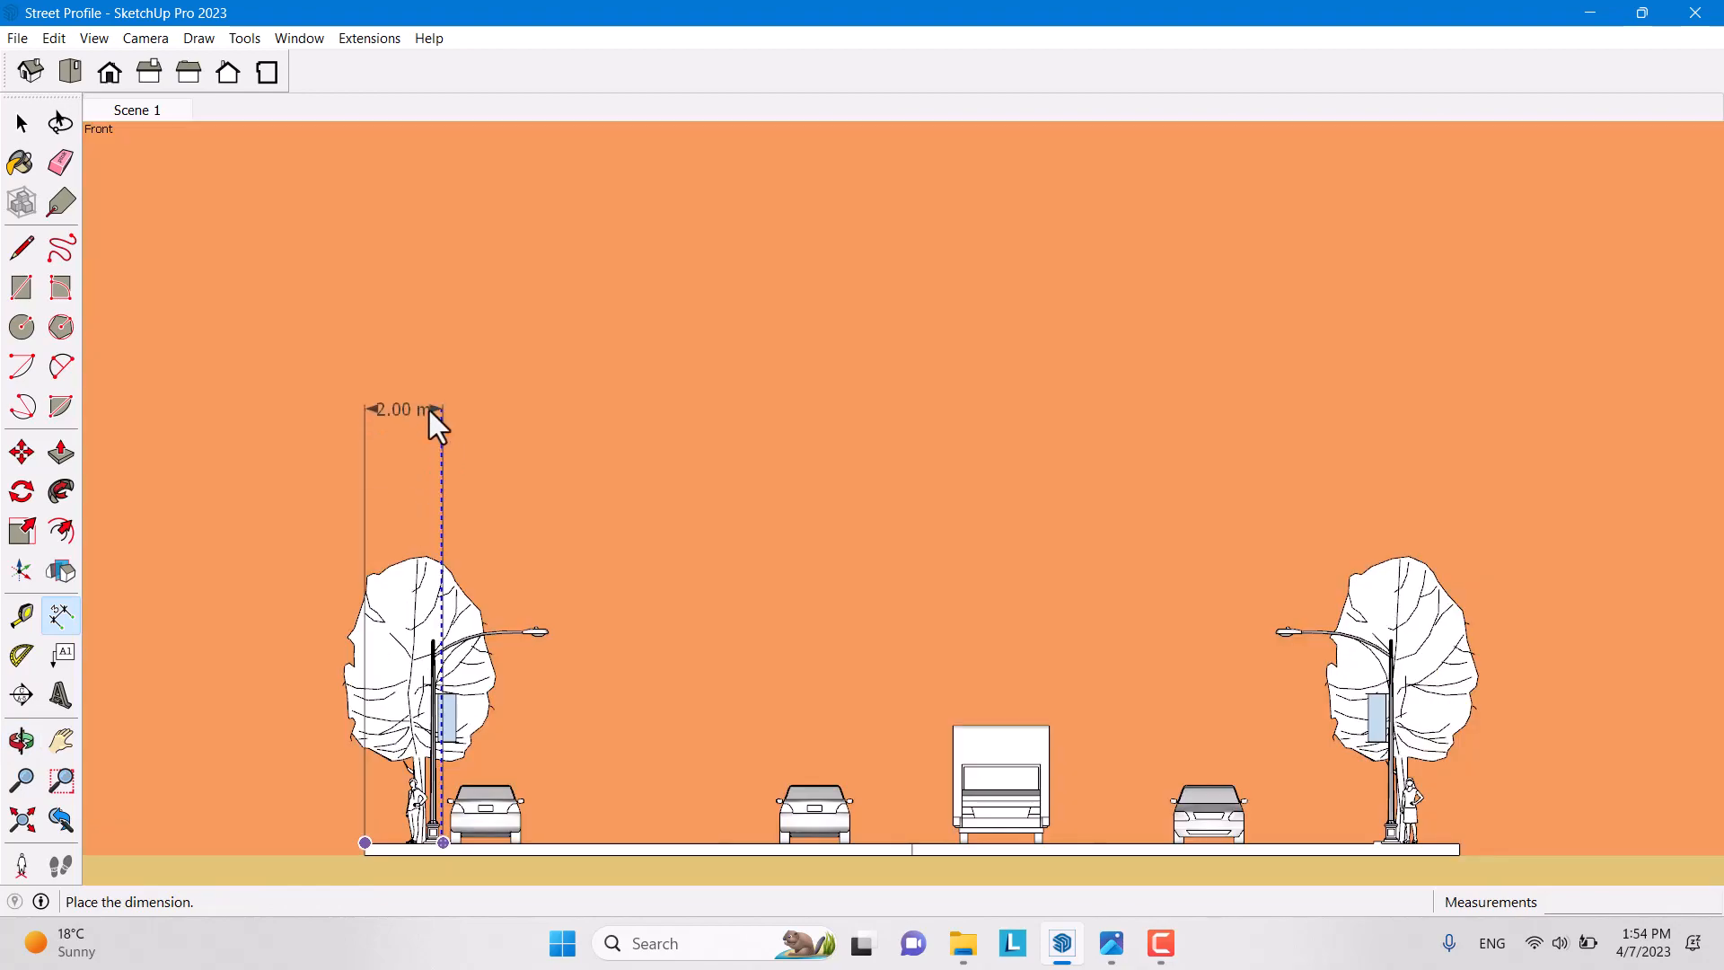
scroll(395, 503, "down", 4)
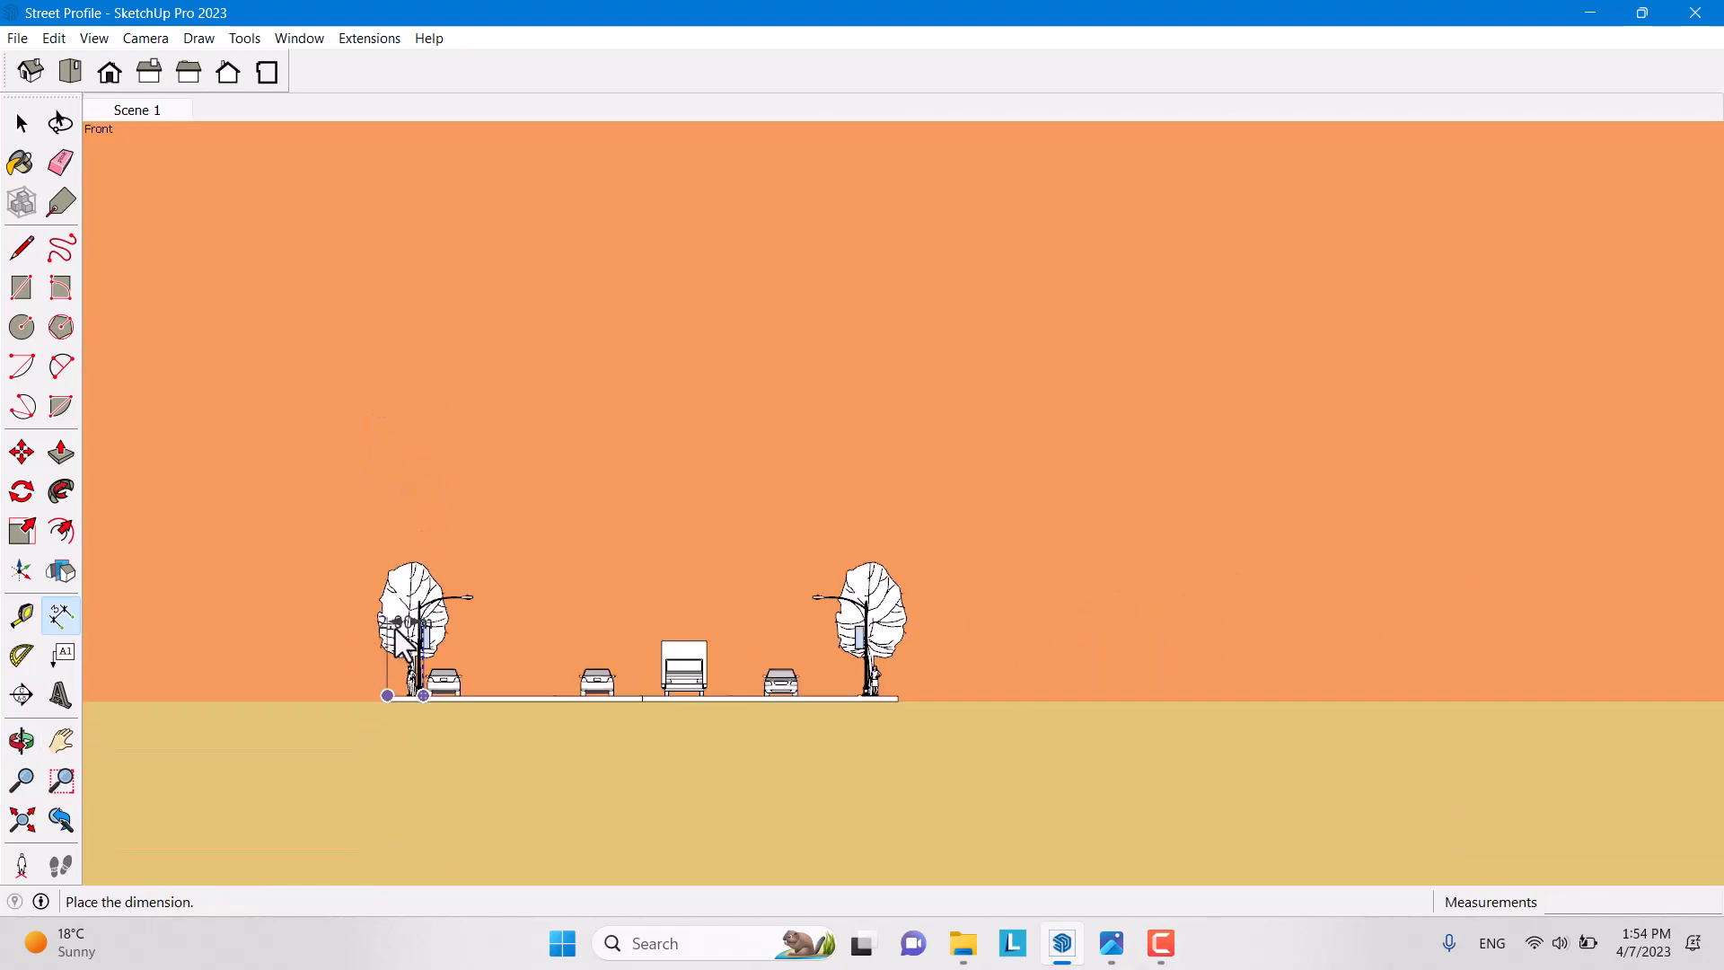
scroll(392, 808, "up", 2)
scroll(418, 664, "up", 3)
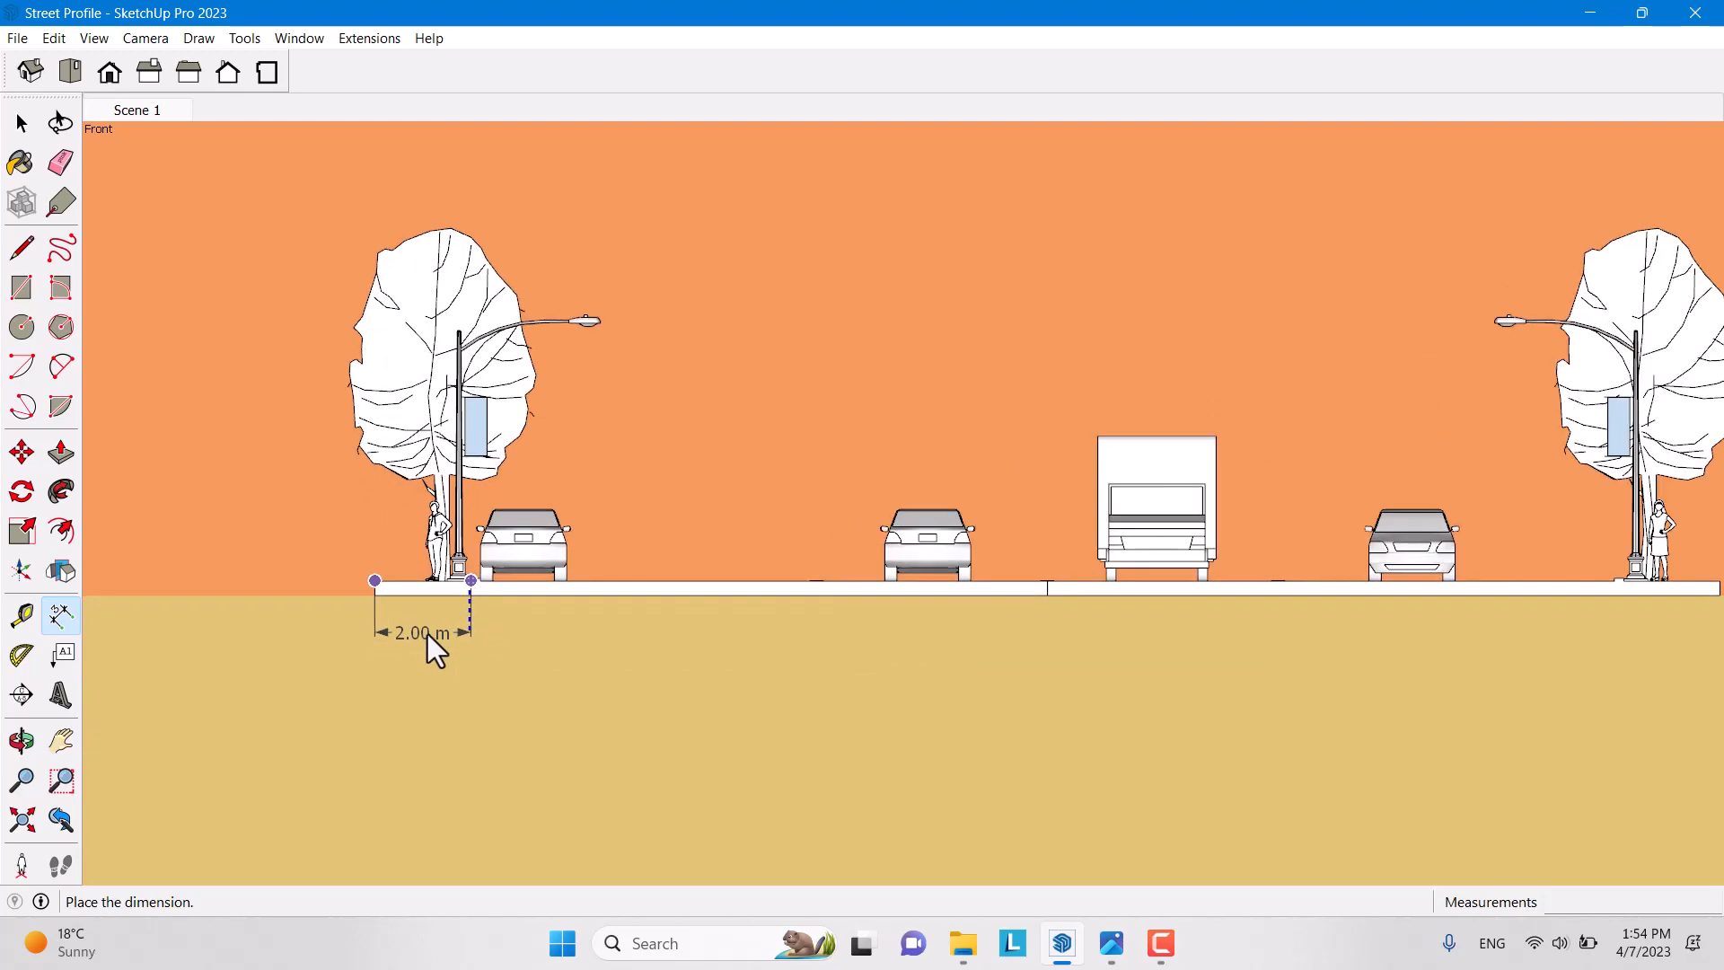
scroll(428, 634, "up", 1)
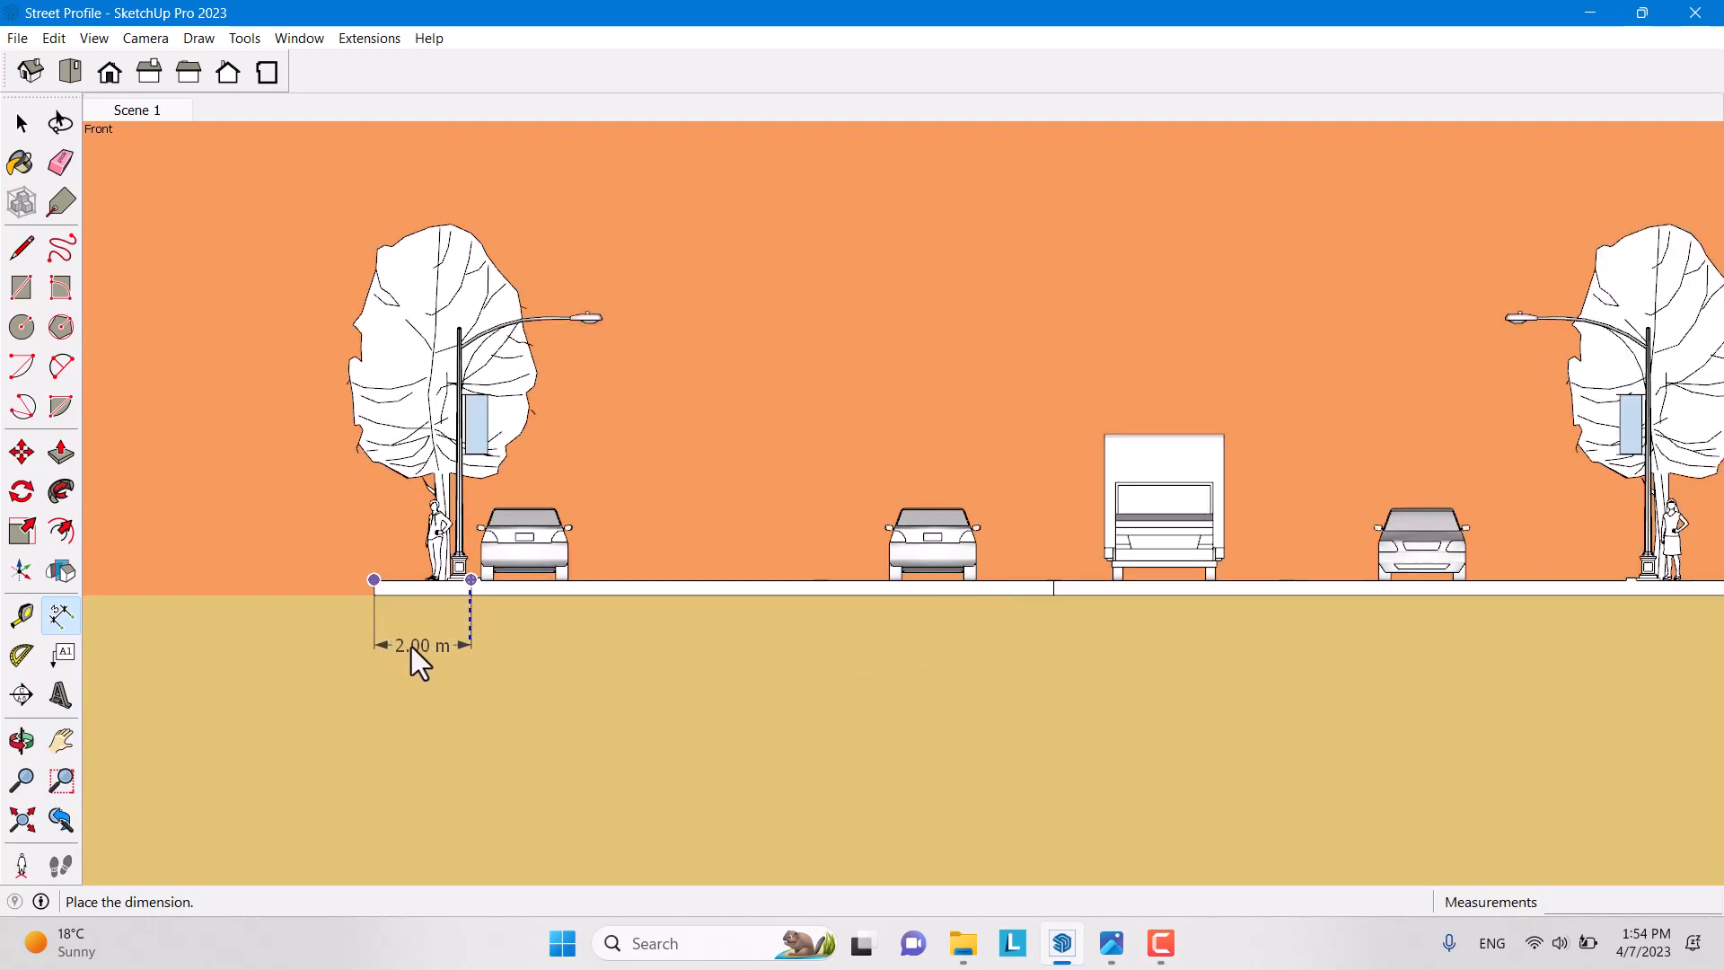
scroll(411, 646, "down", 1)
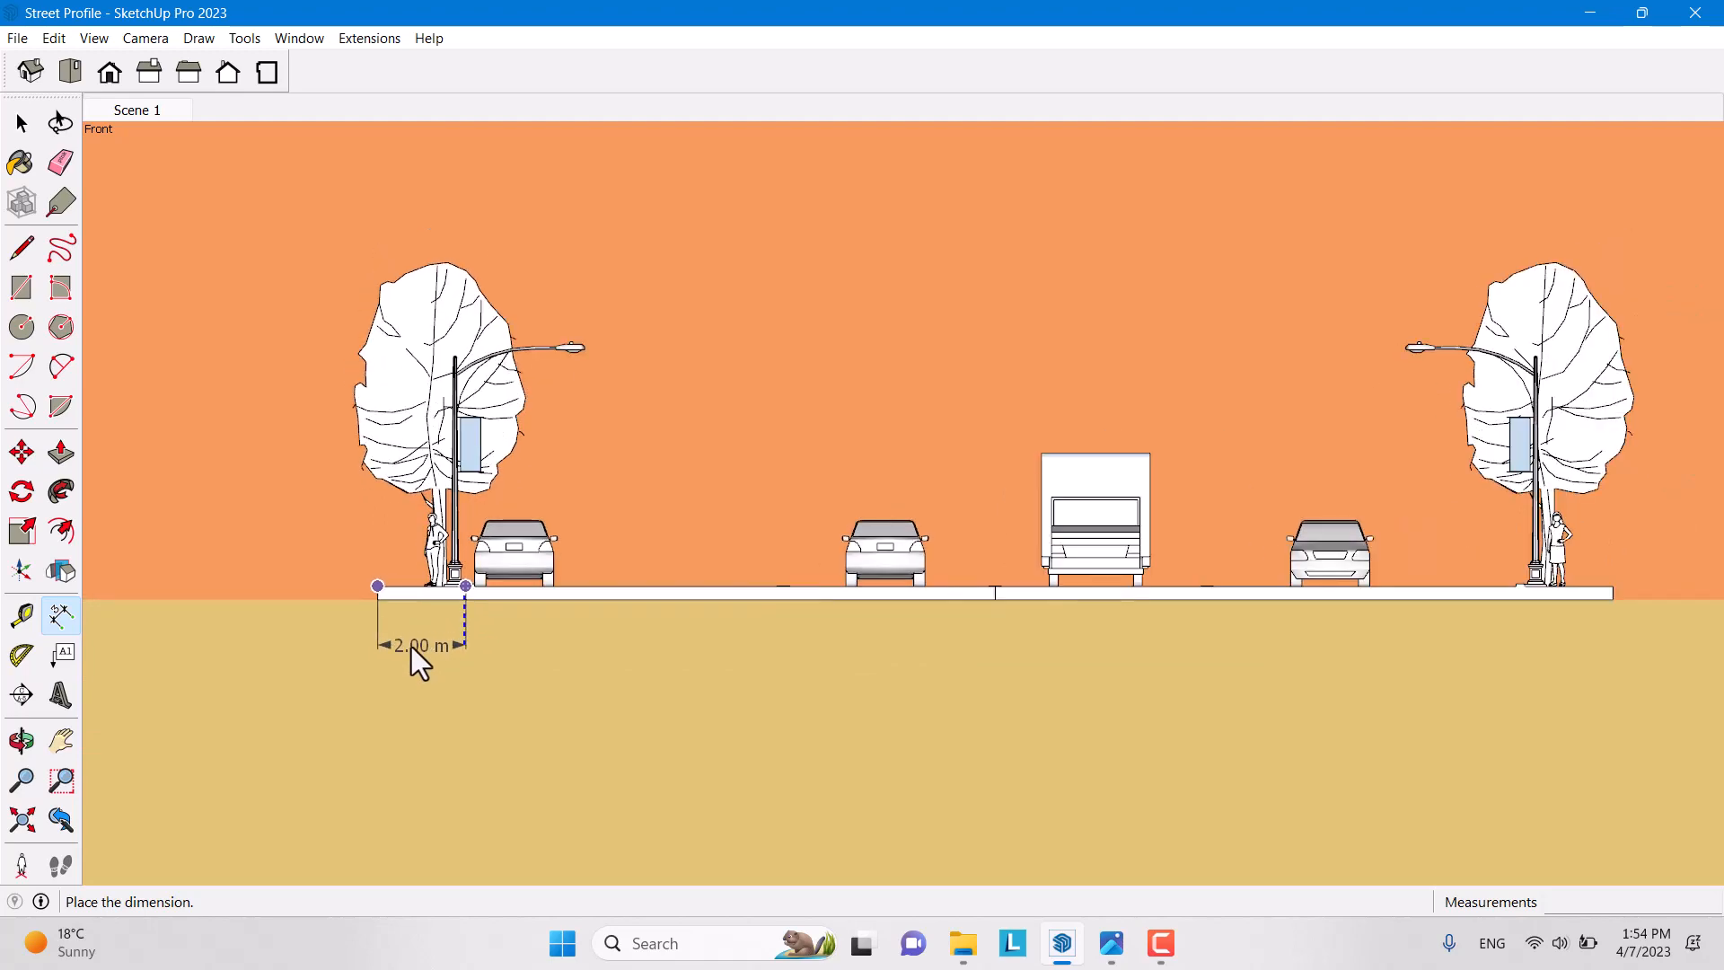
left_click(411, 646)
Dimension the left curb's width at the slab's front edge, placing the text just above the level of the sidewalk dimension
mouse_move(411, 647)
middle_mouse_down()
mouse_move(596, 635)
mouse_move(413, 659)
middle_mouse_up()
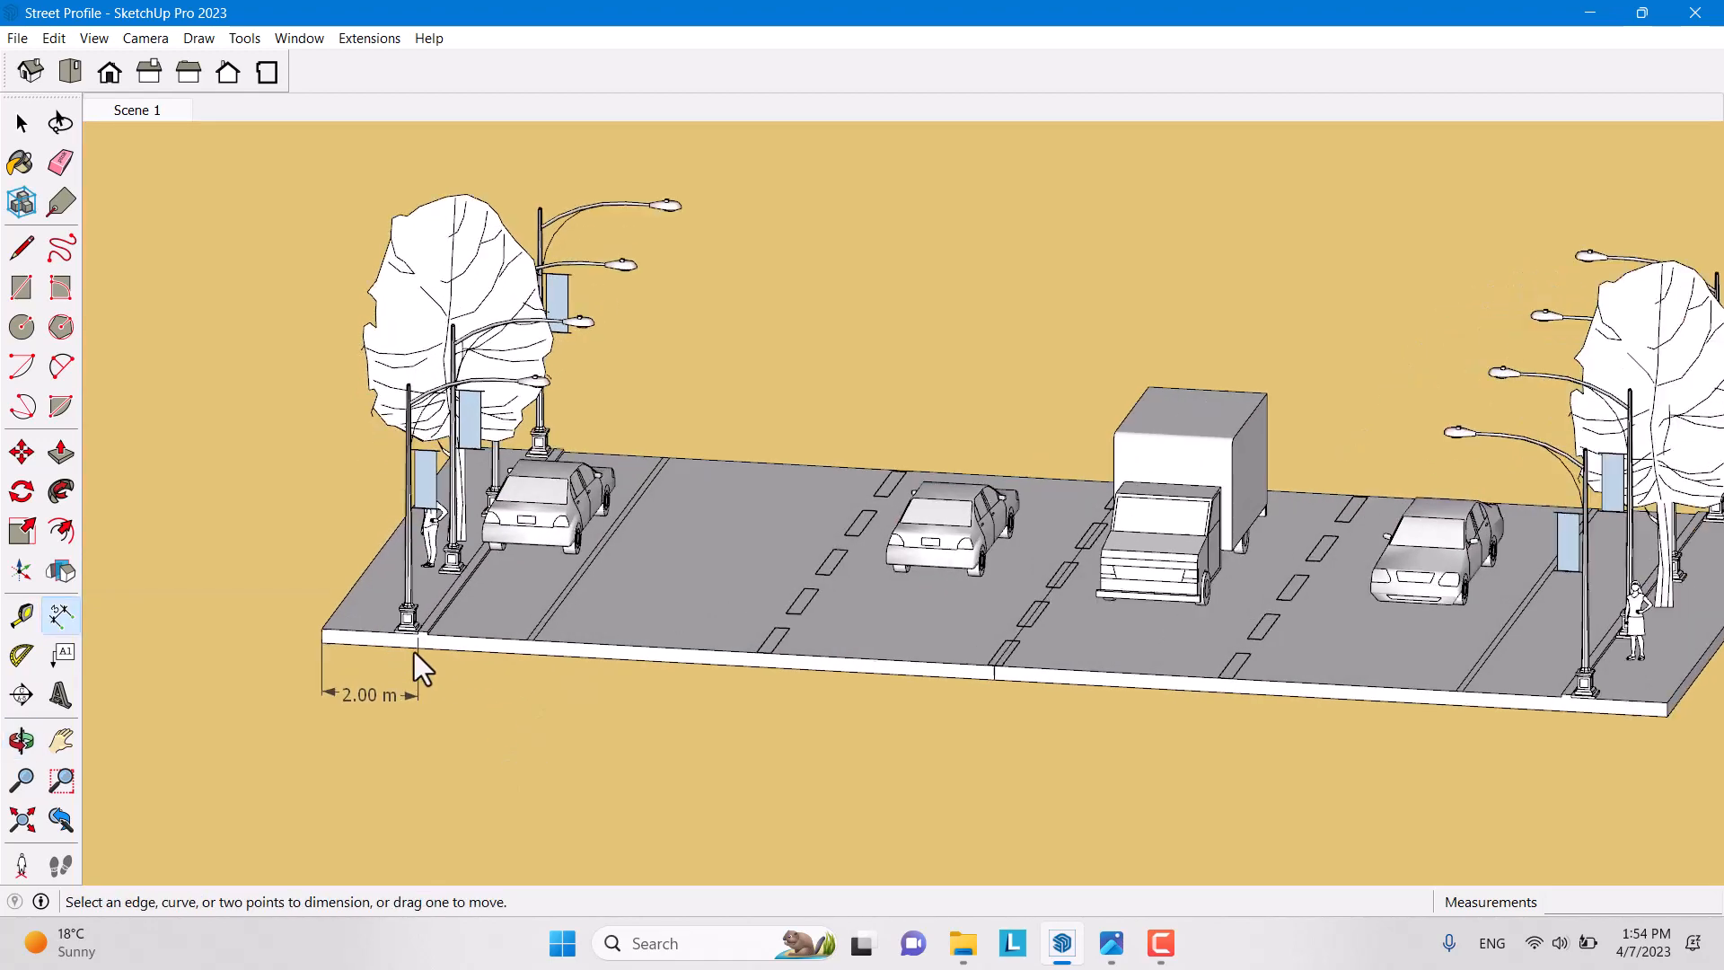
scroll(439, 637, "up", 5)
scroll(439, 629, "up", 2)
left_click(434, 594)
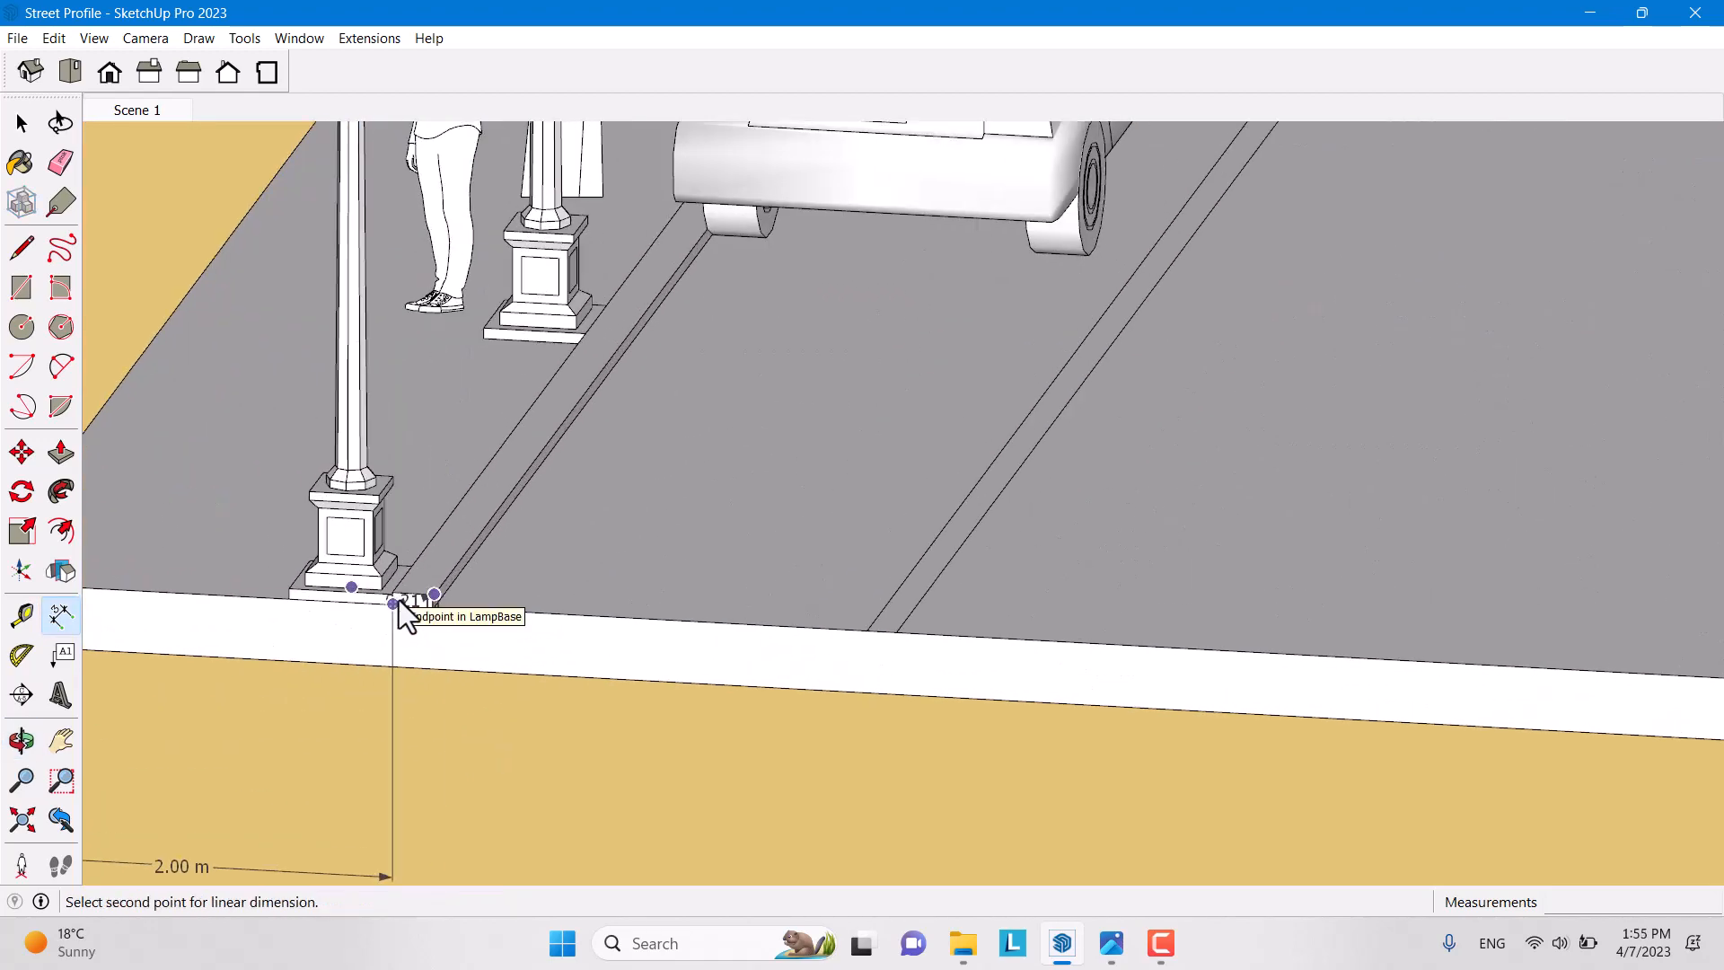
scroll(395, 594, "up", 2)
left_click(395, 593)
scroll(396, 591, "down", 3)
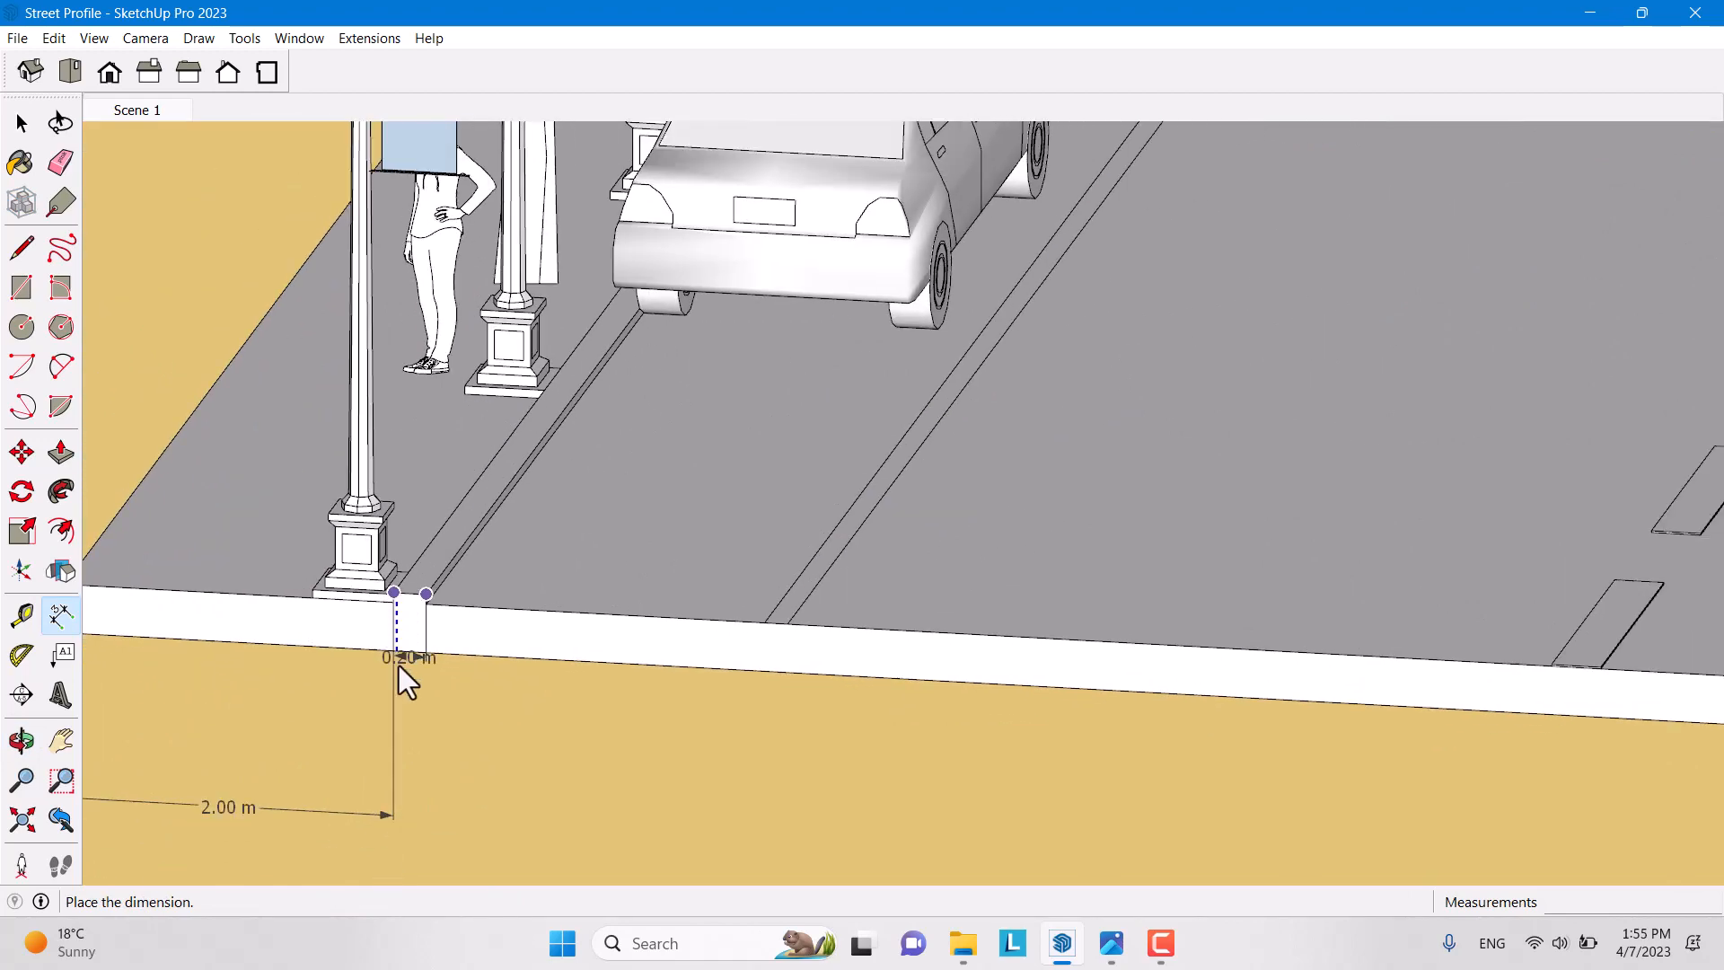
left_click(401, 757)
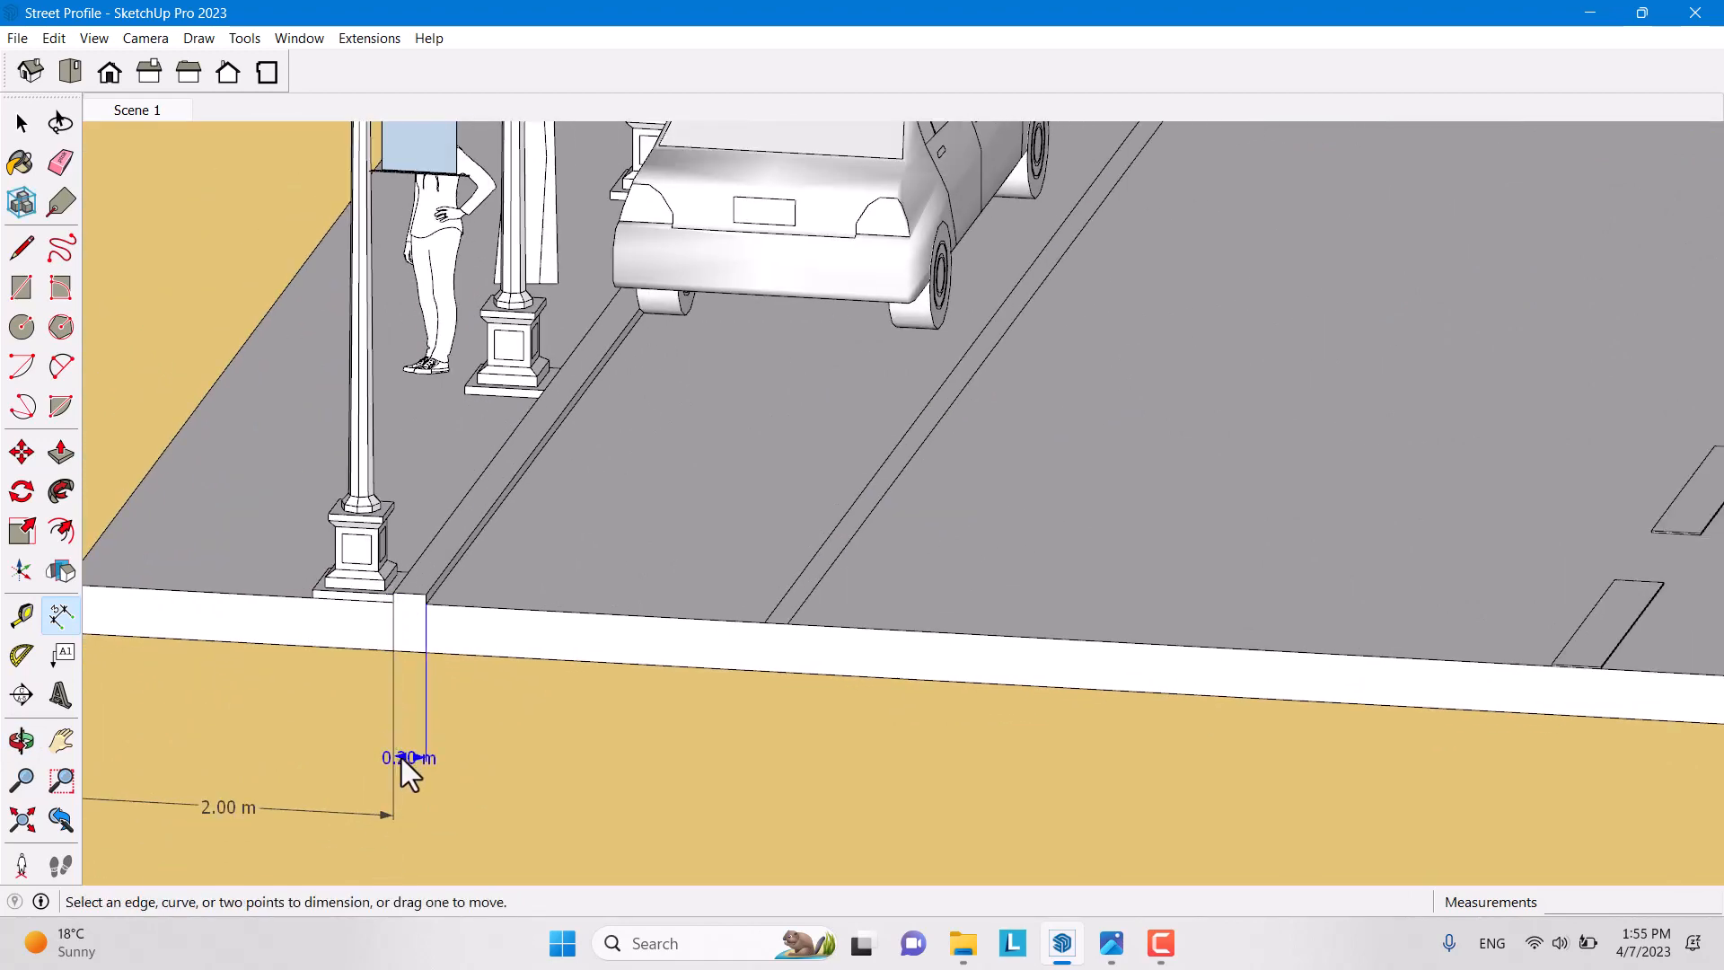
Dimension the left parking lane from the curb to the far edge of the parking line, level with the sidewalk dimension
left_click(424, 606)
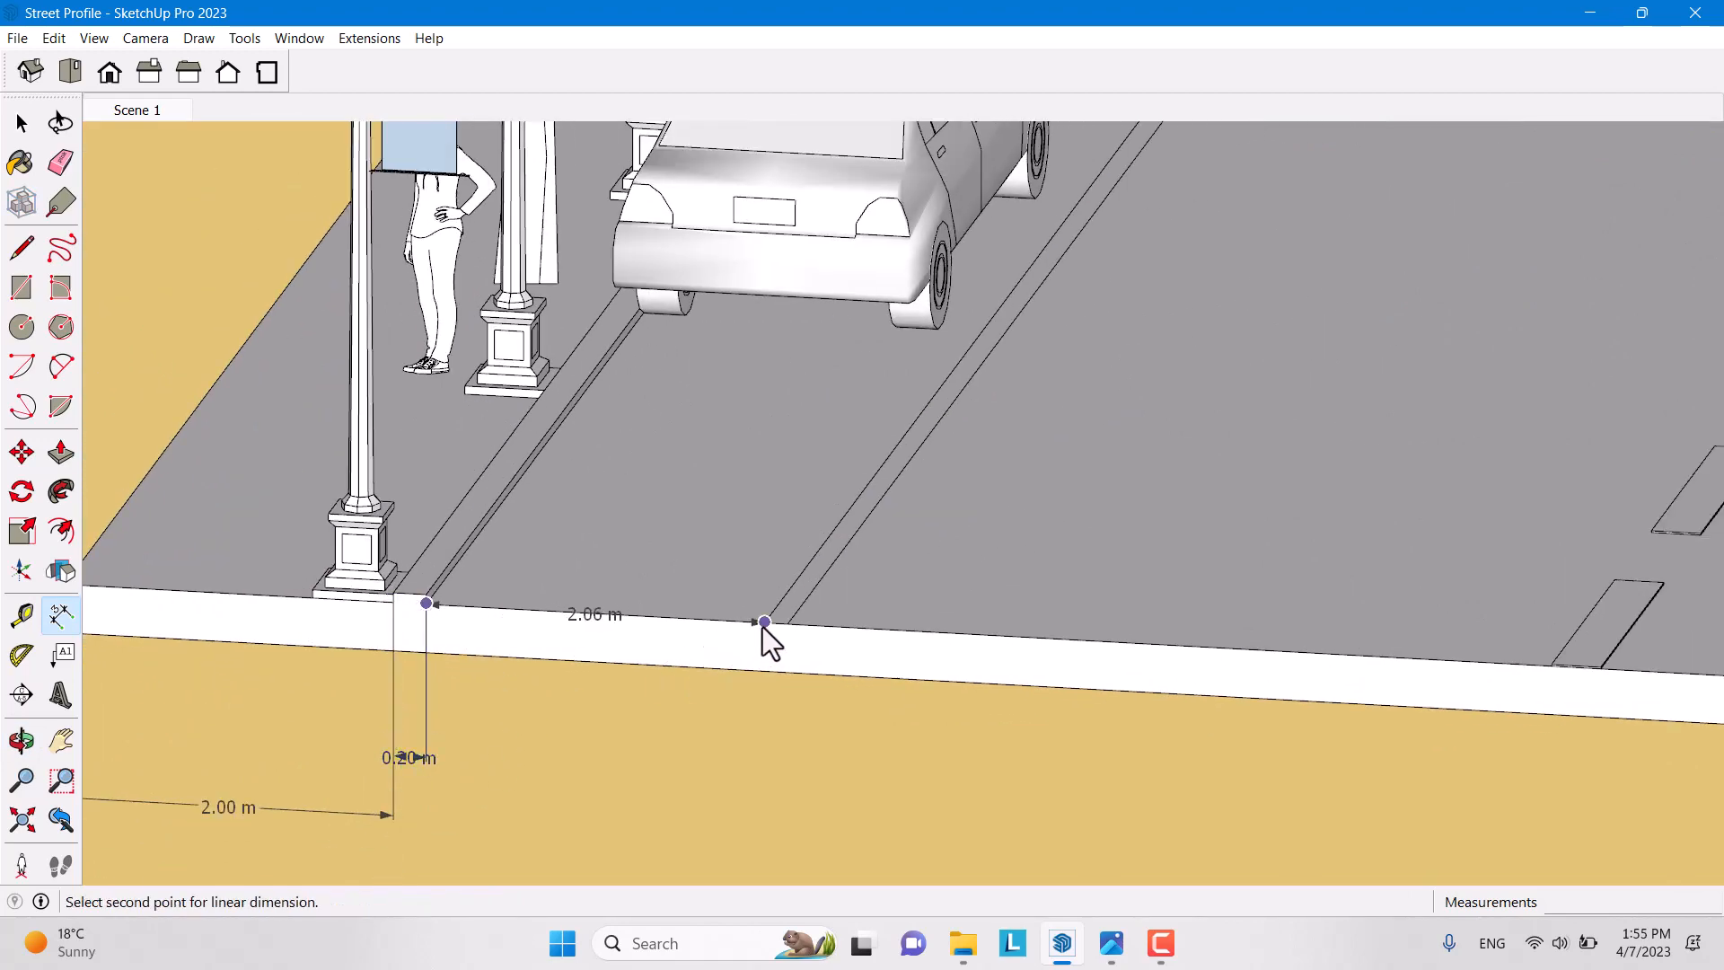
left_click(787, 623)
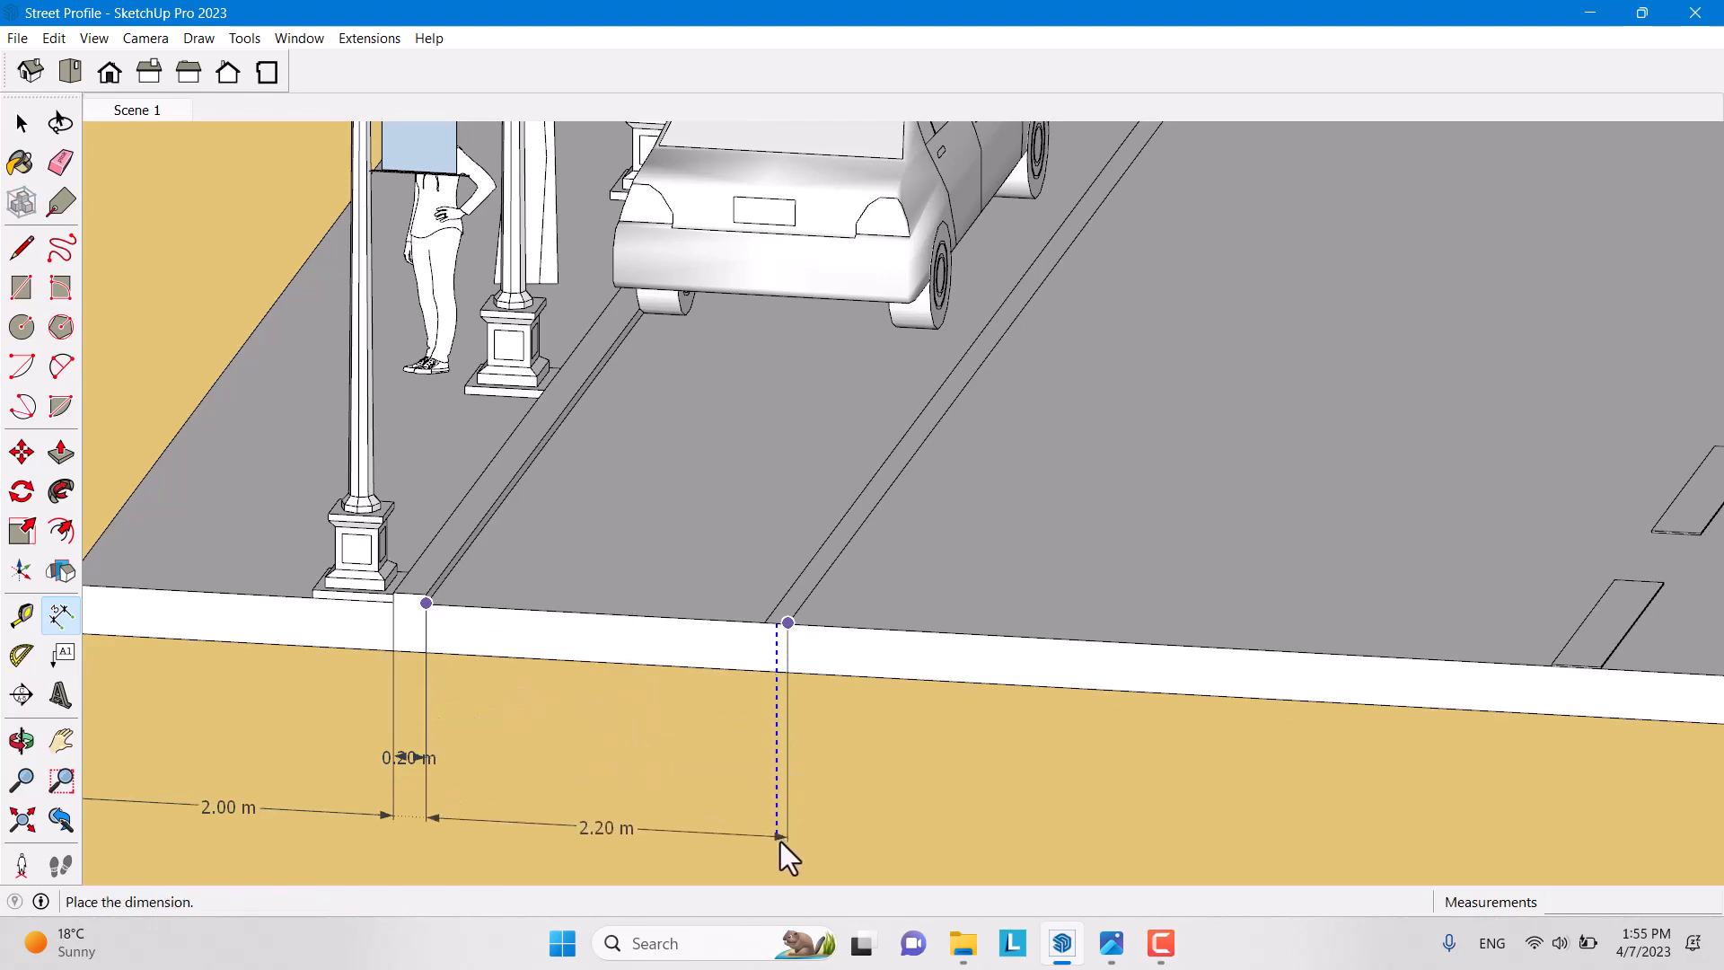
left_click(779, 842)
Dimension the left carriageway between the road's centre line and the parking line, placing it in line with the parking lane dimension
scroll(702, 788, "down", 6)
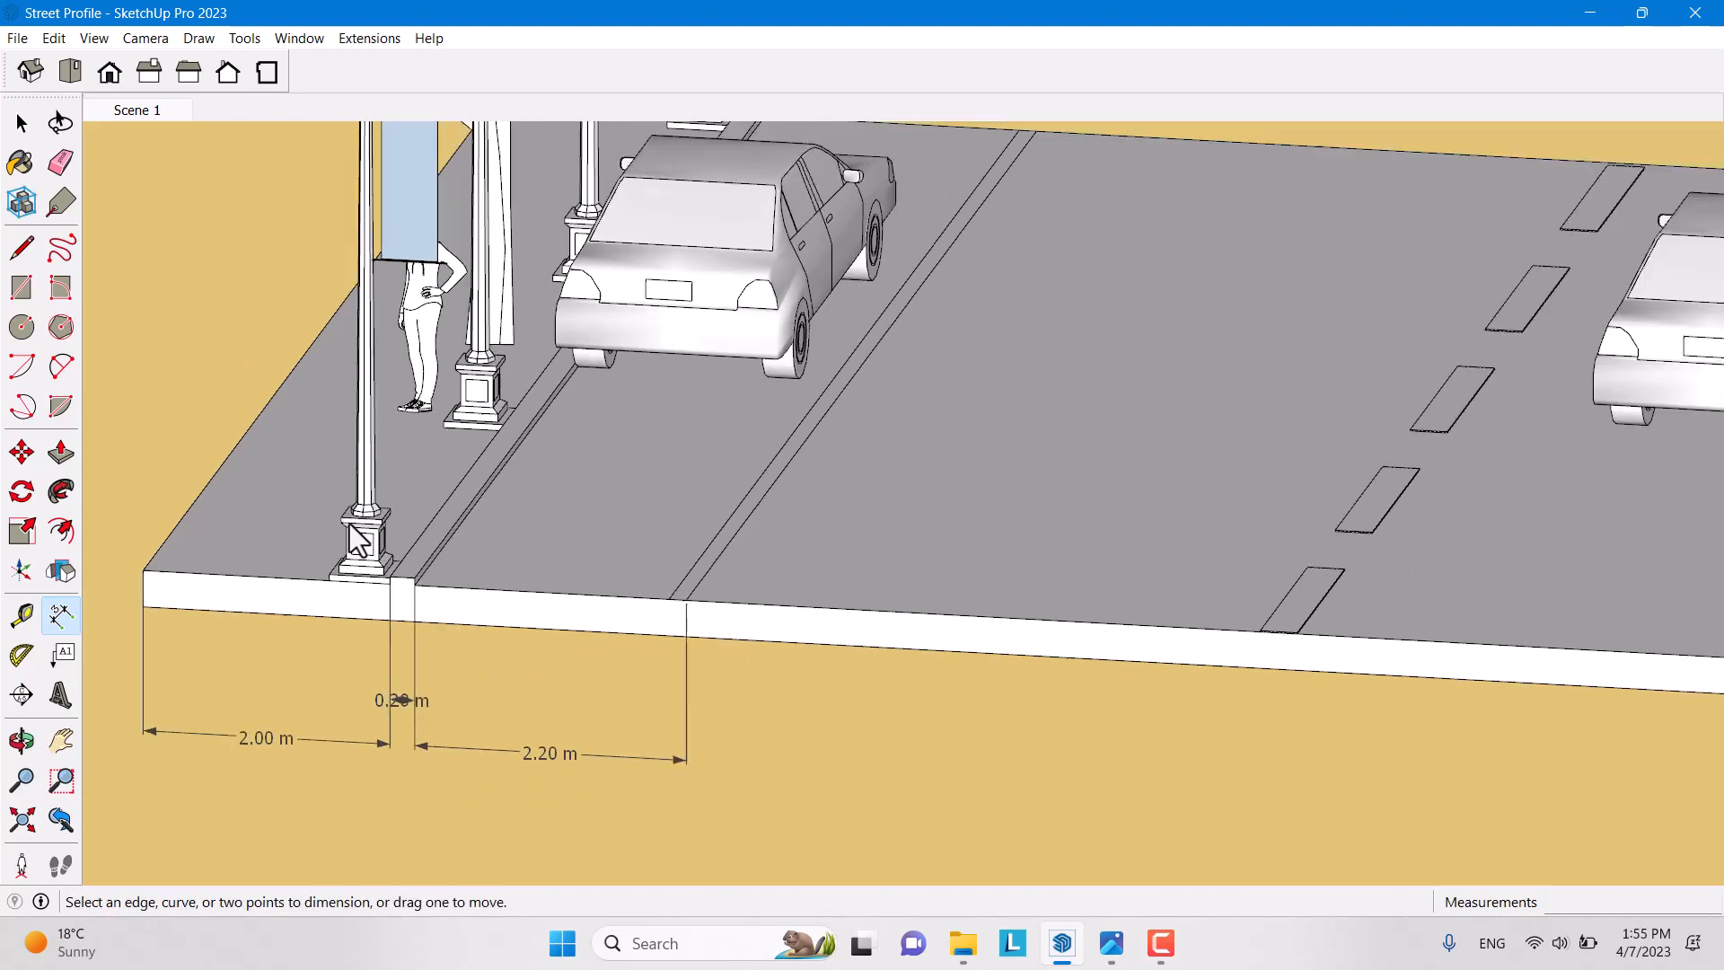
middle_click_drag(750, 557, 1011, 591)
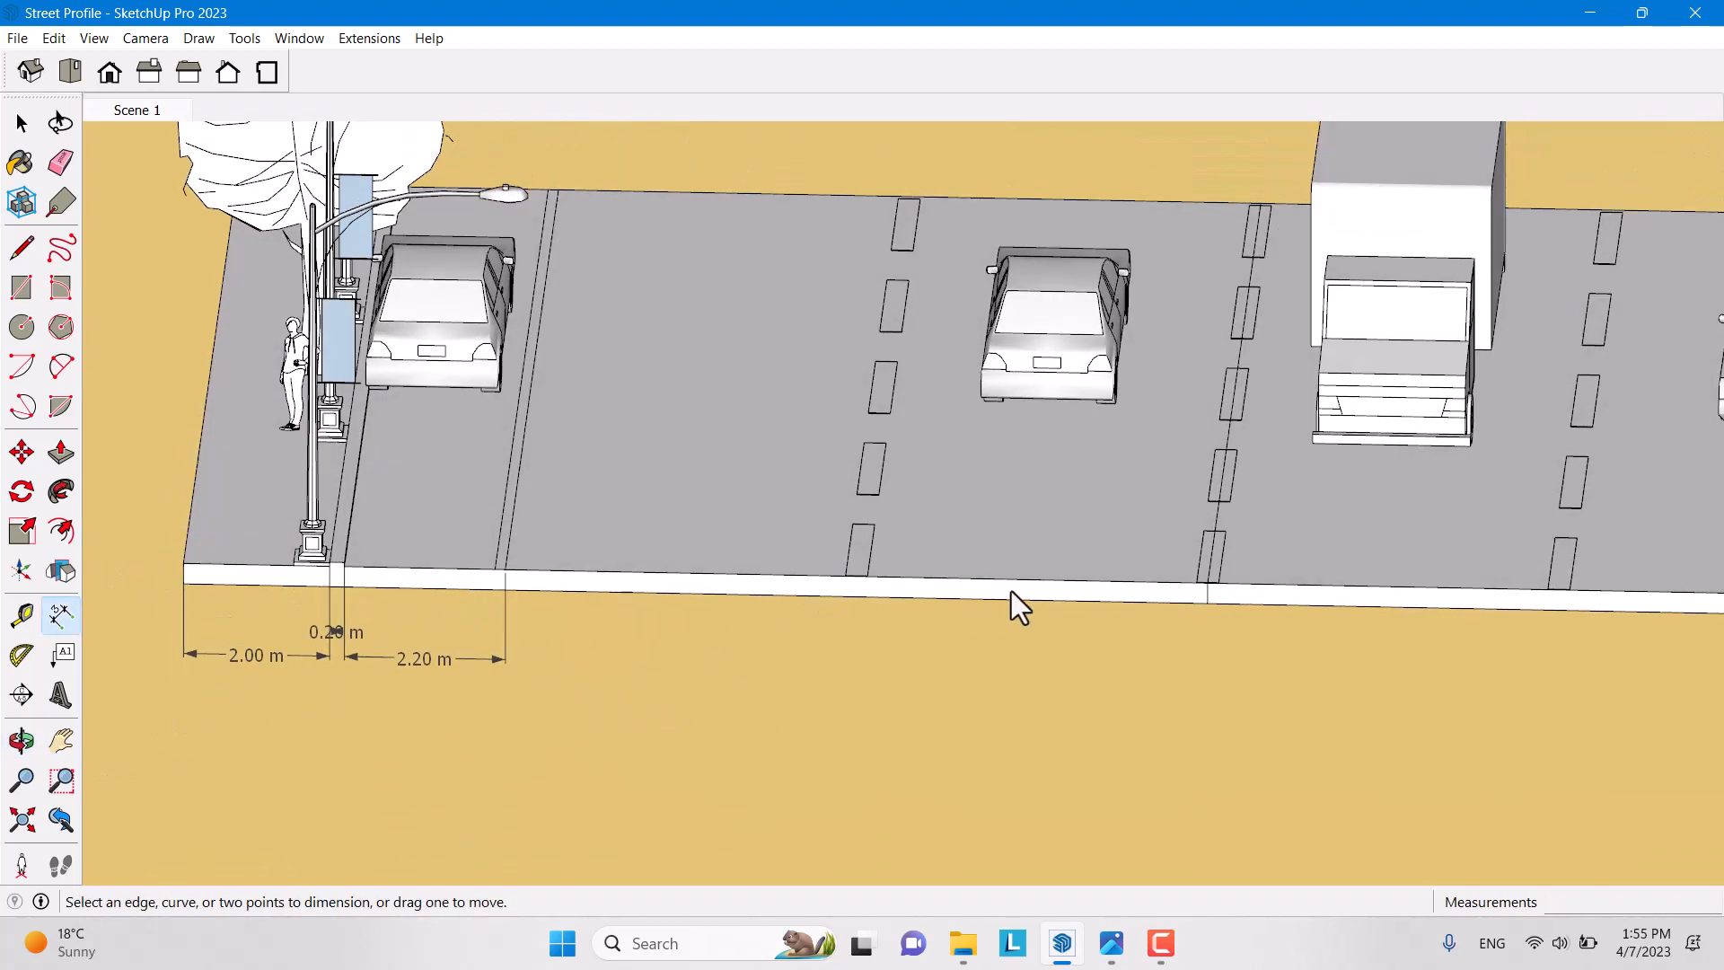
scroll(1246, 611, "up", 4)
scroll(1286, 589, "up", 6)
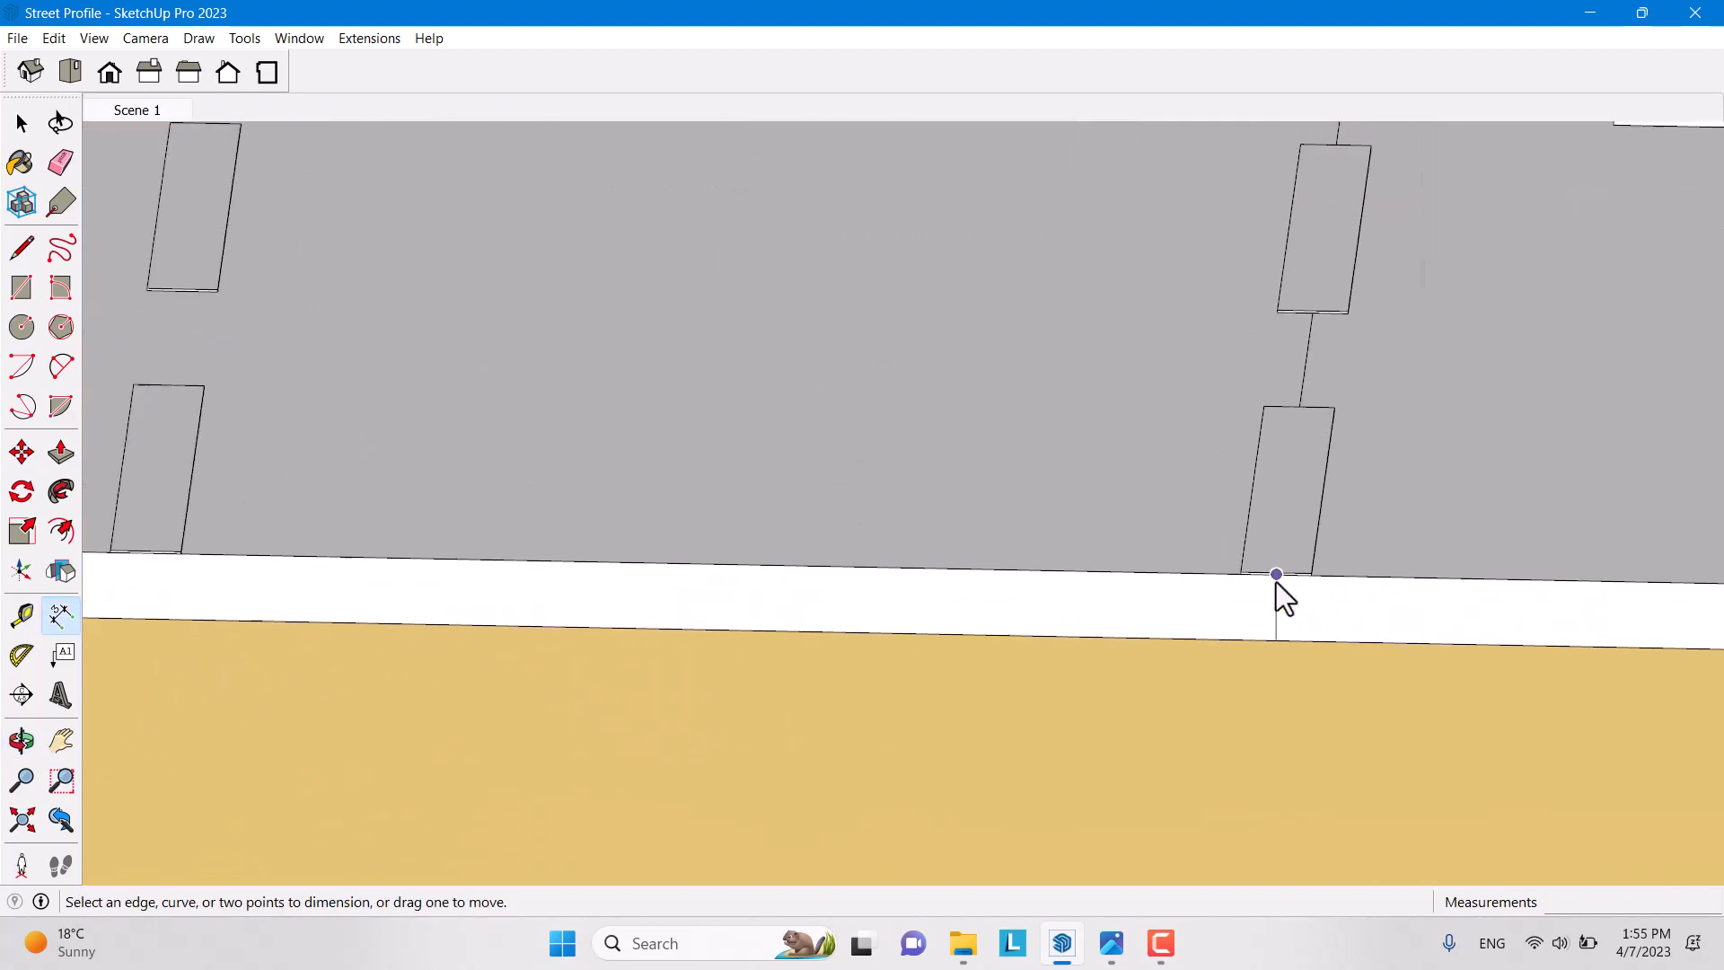
scroll(1284, 574, "up", 2)
left_click(1300, 560)
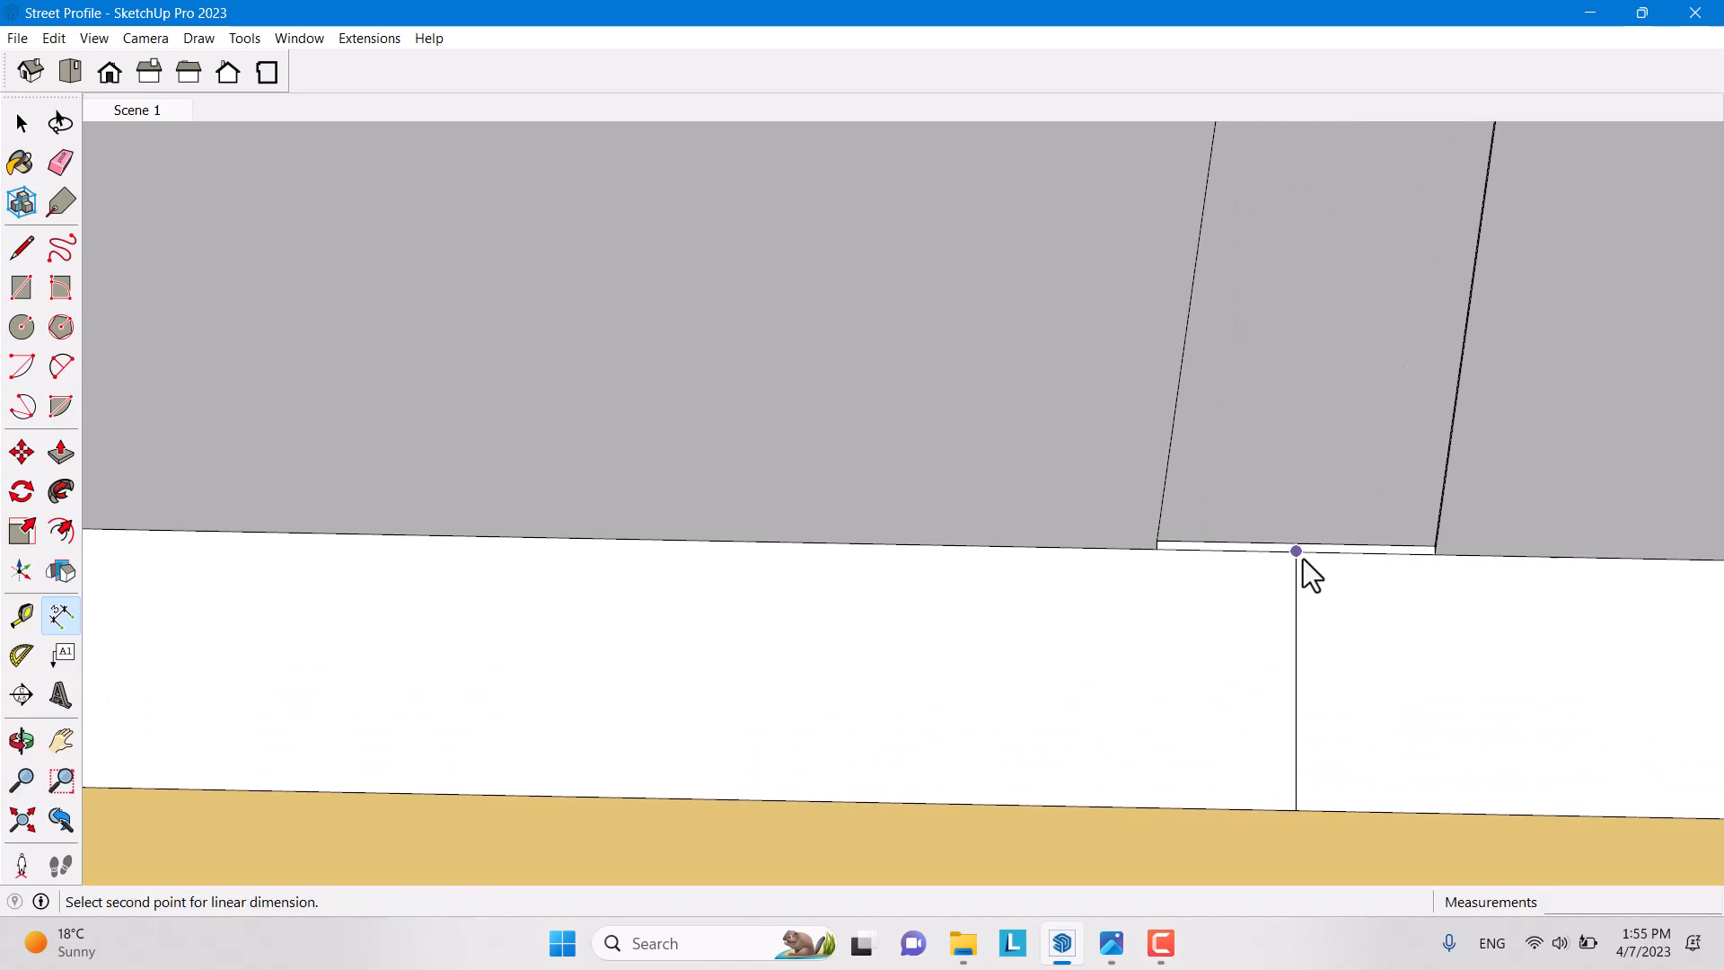
scroll(1473, 507, "down", 5)
scroll(1500, 521, "down", 3)
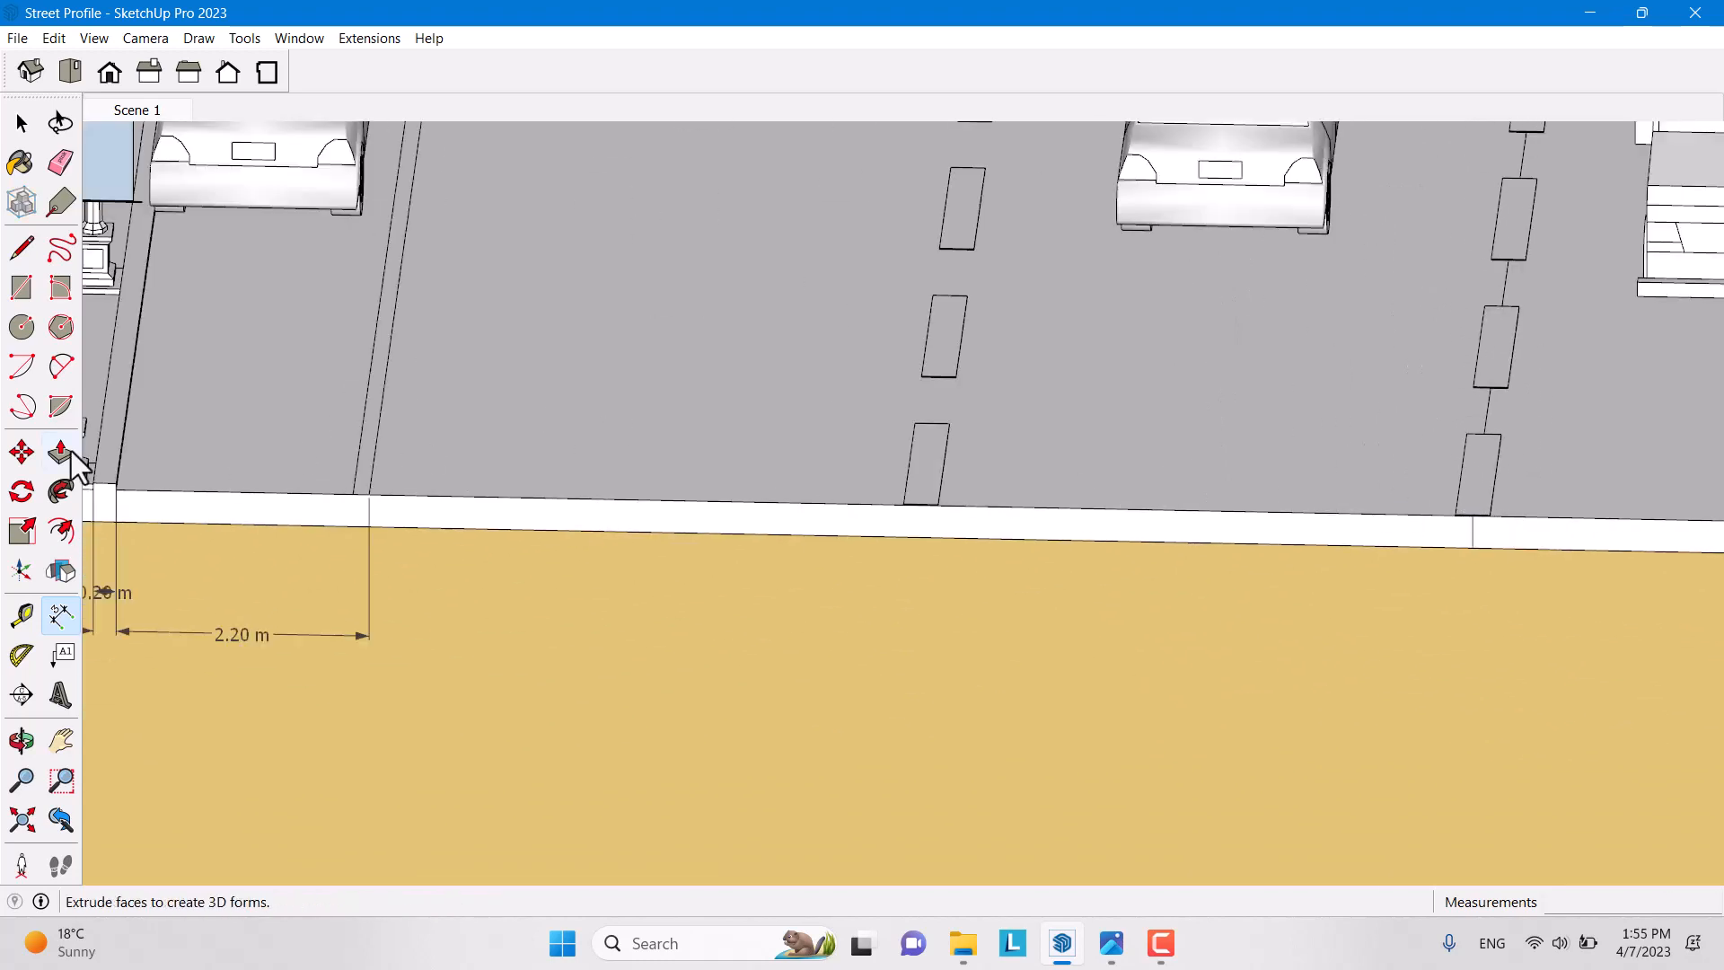
left_click(378, 495)
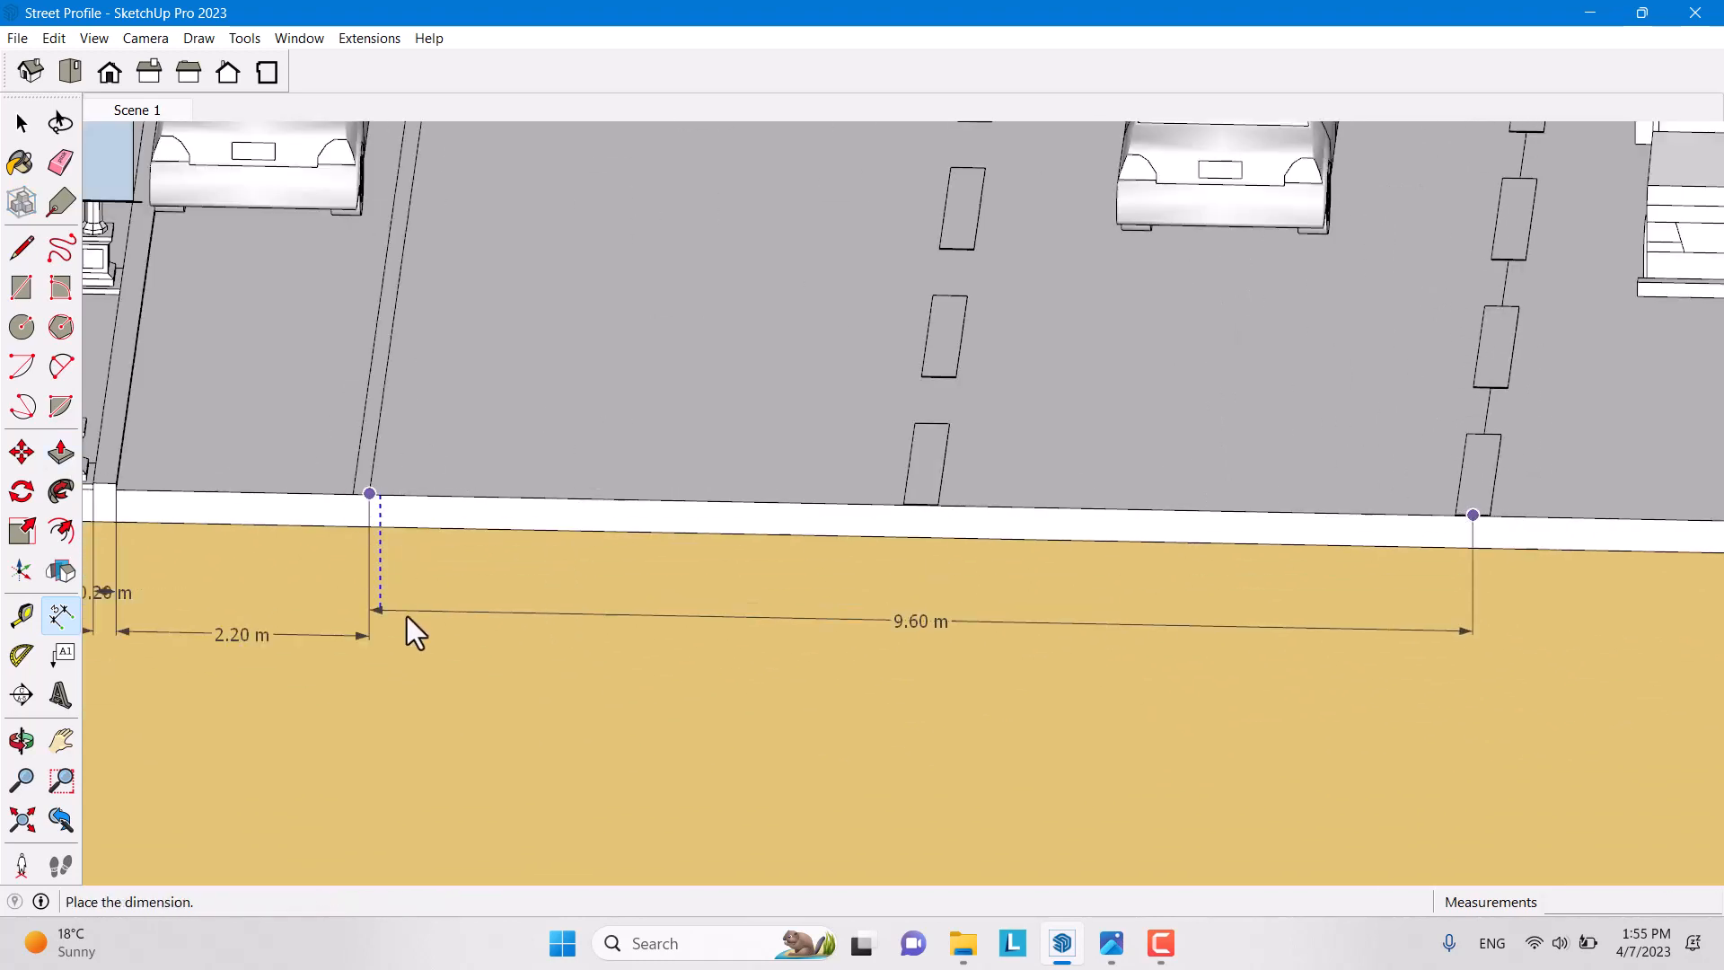
left_click(391, 643)
Dimension the right sidewalk from the slab's outer front corner to the curb, placing it below the slab
scroll(325, 565, "down", 6)
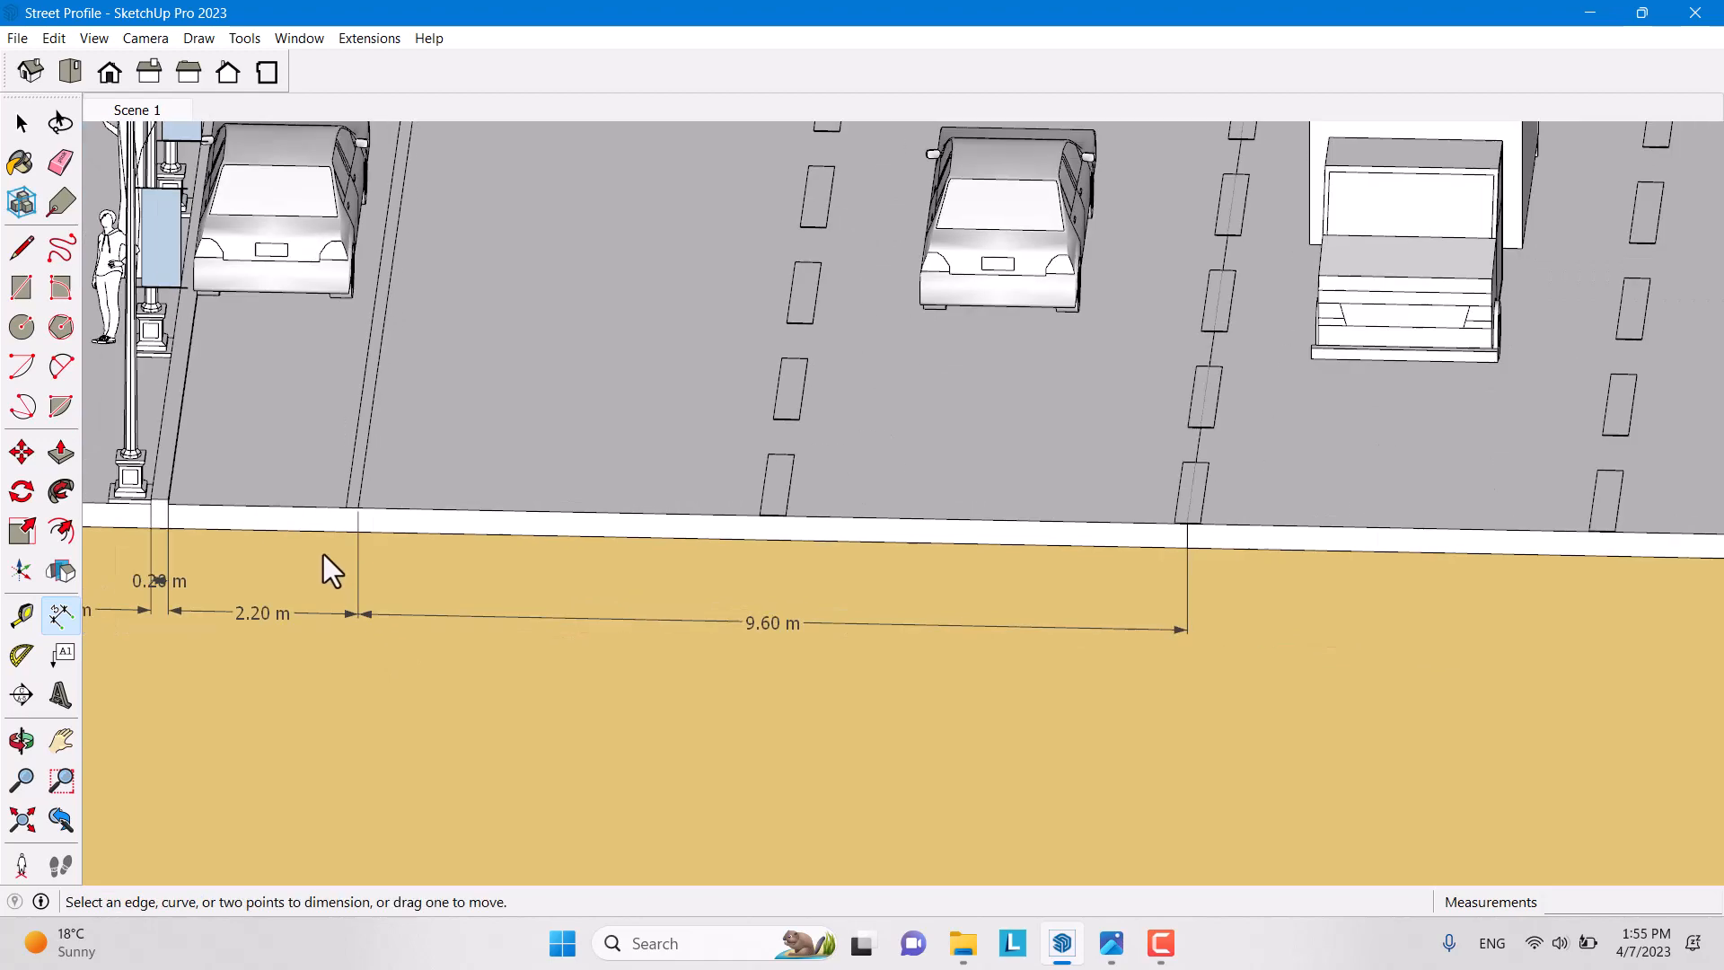
scroll(1311, 522, "up", 4)
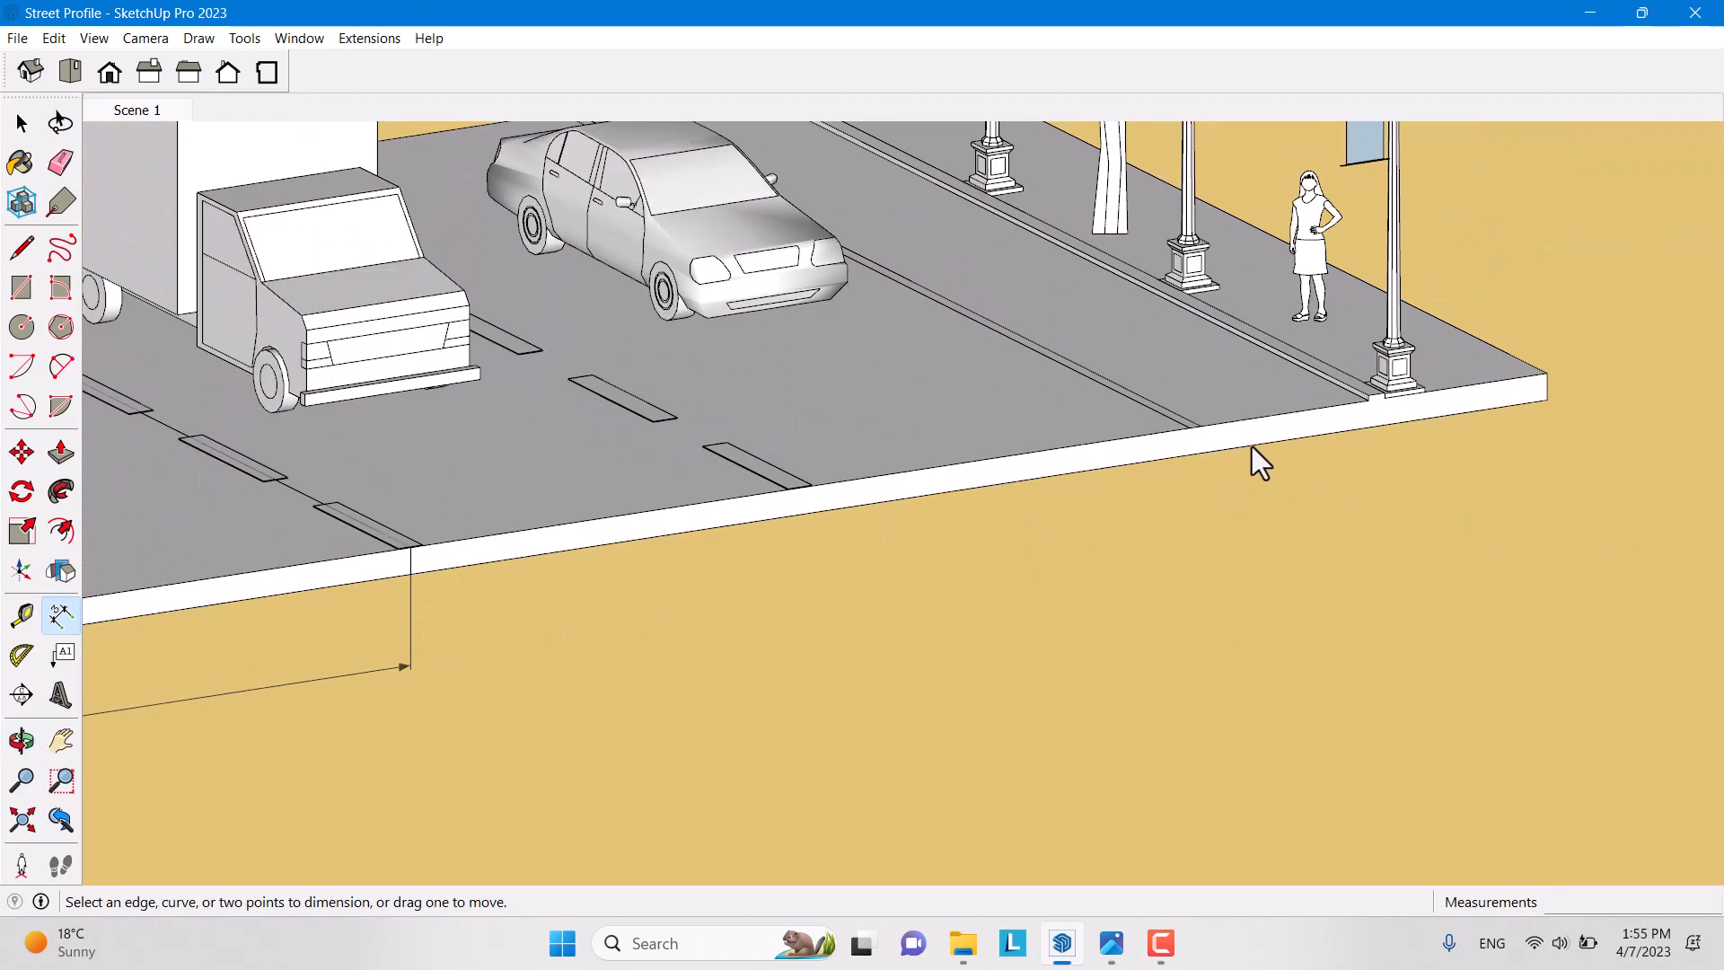
scroll(1416, 396, "up", 4)
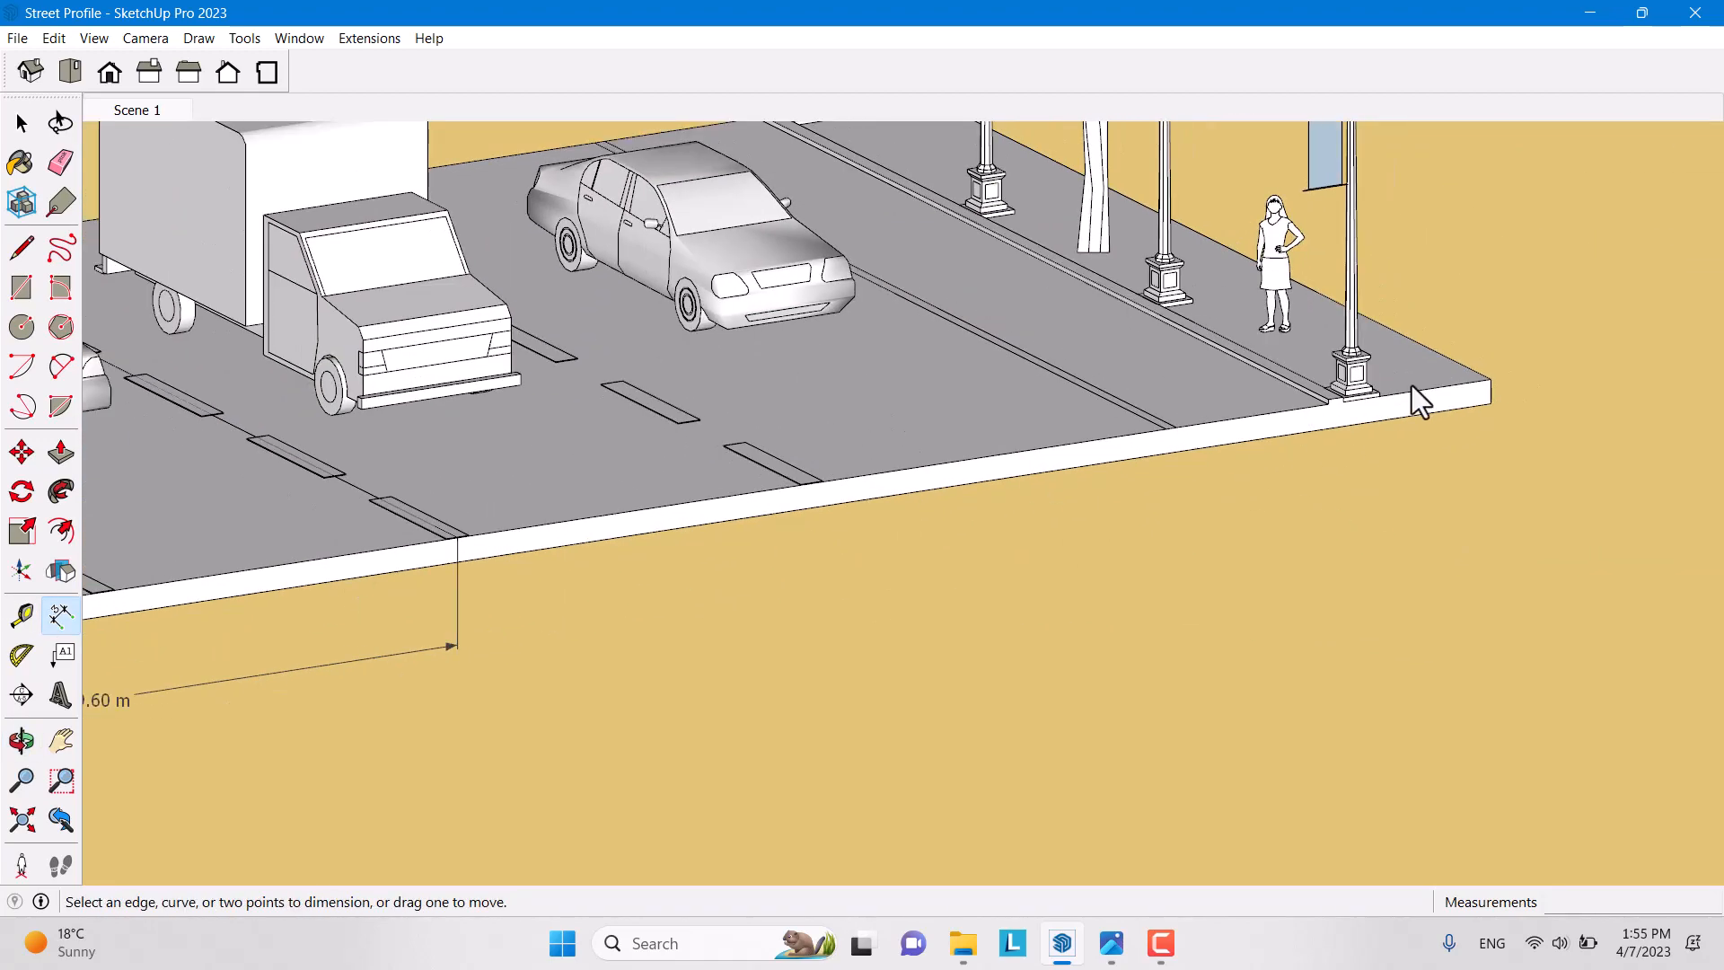
left_click(1527, 384)
scroll(1312, 434, "up", 2)
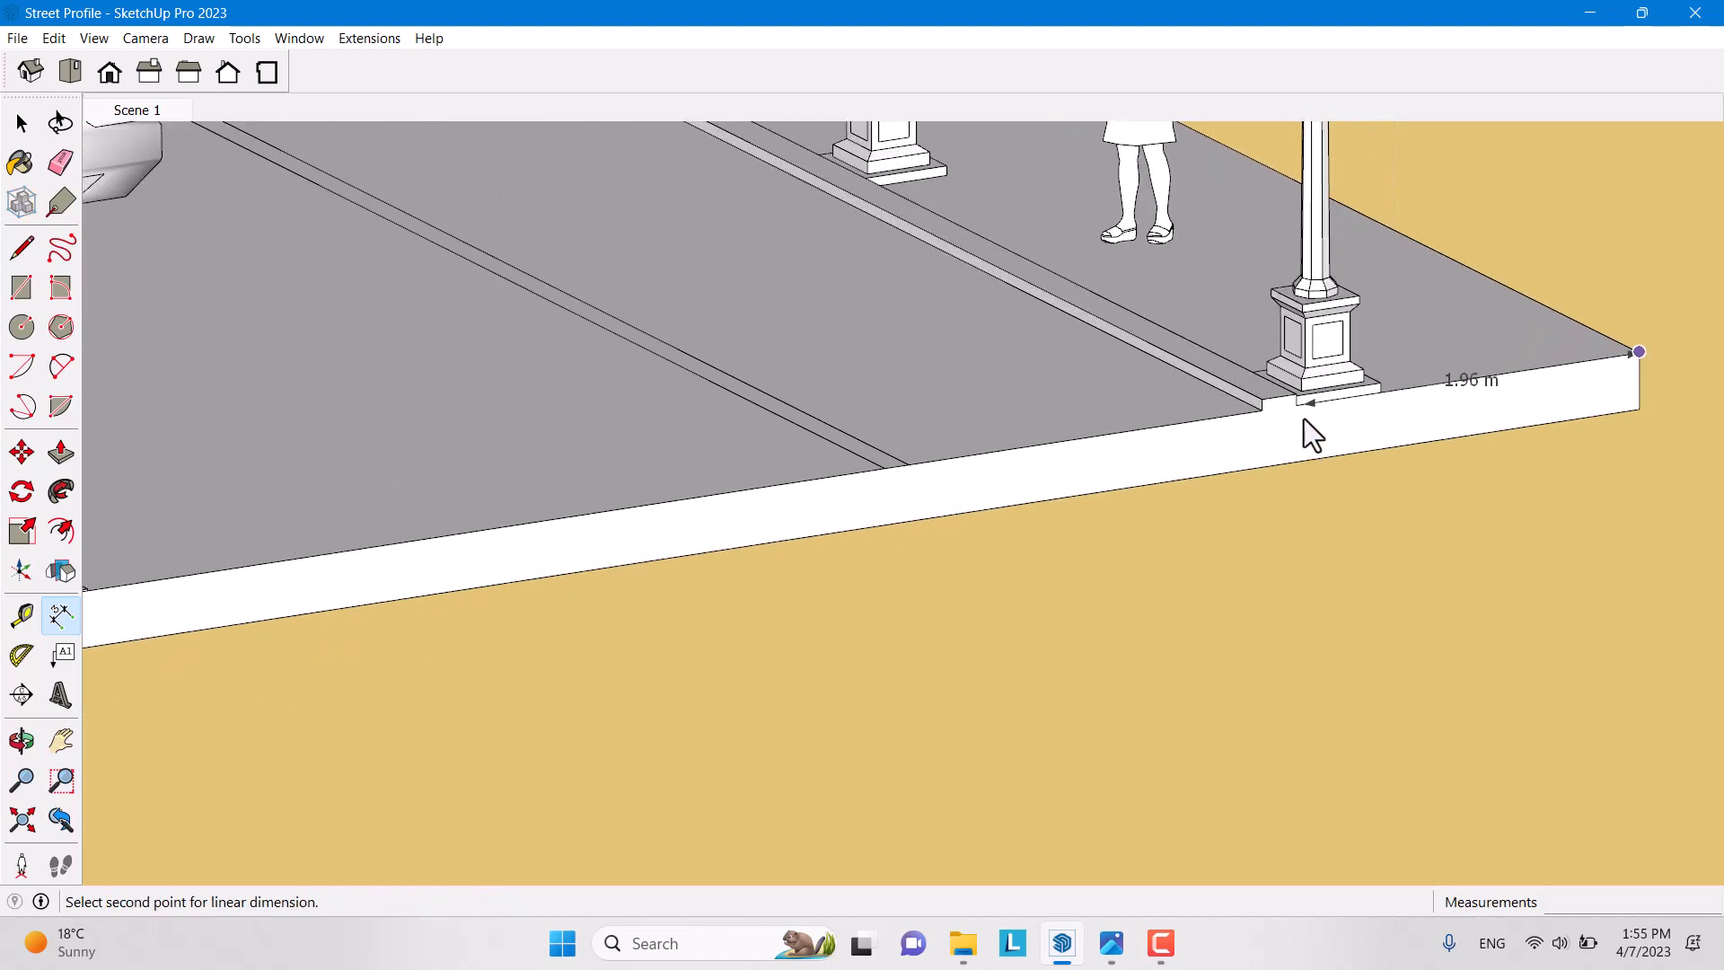
left_click(1298, 409)
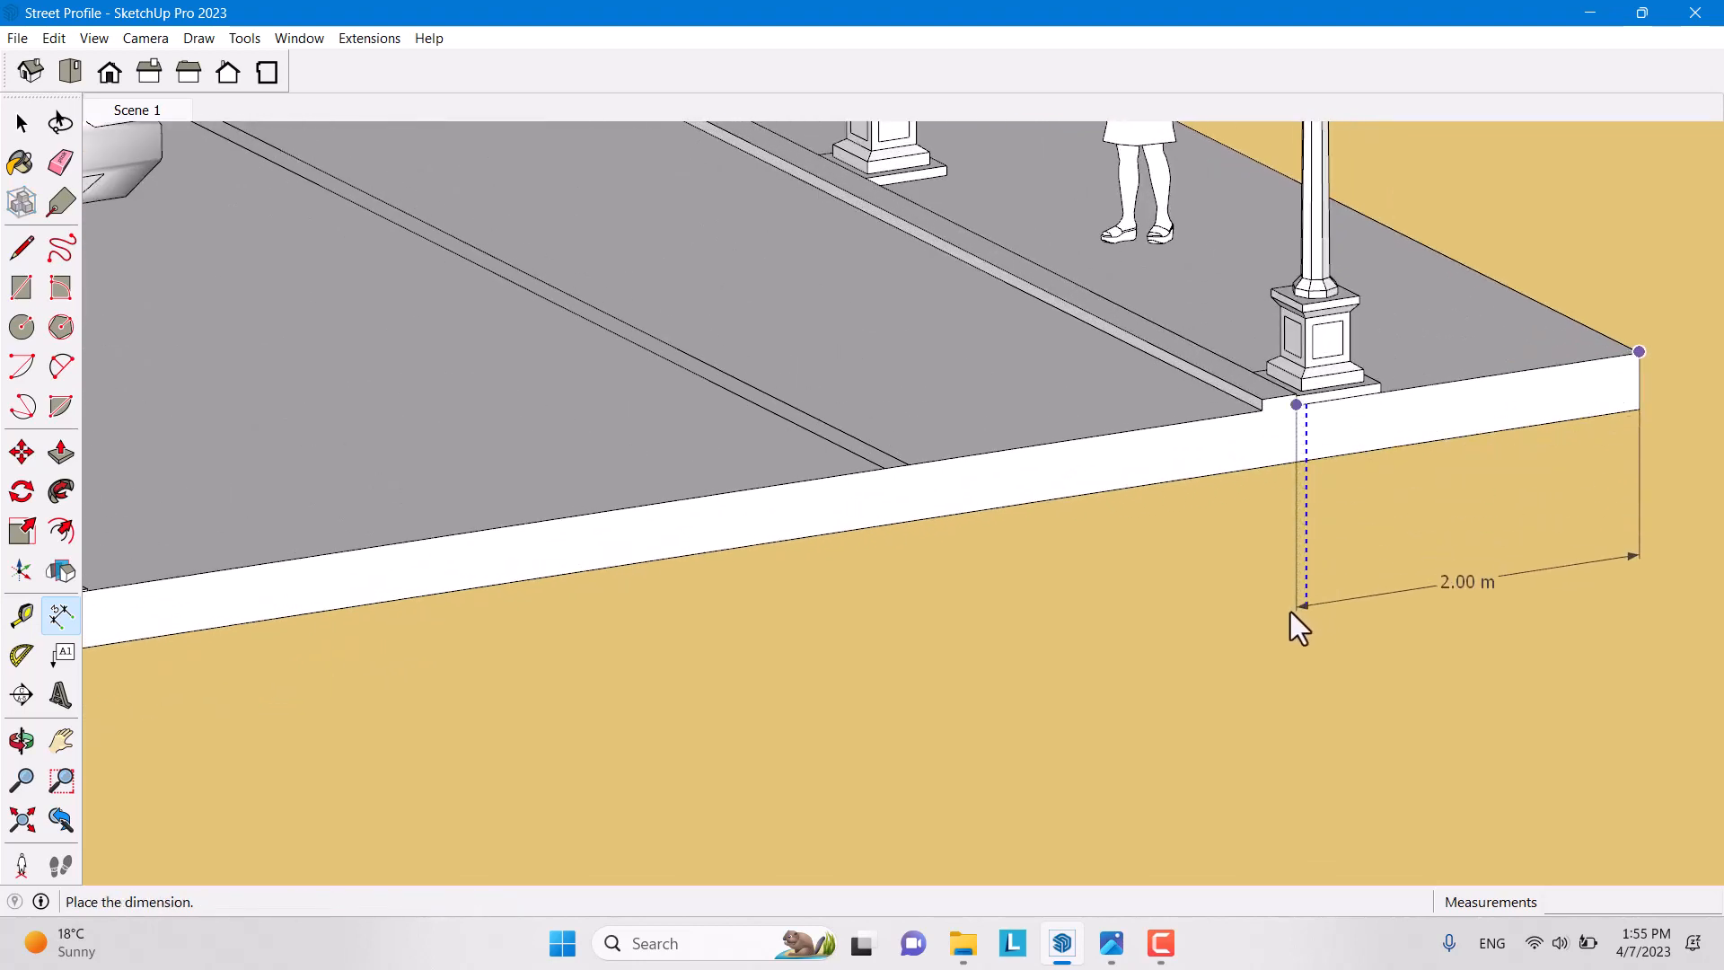
scroll(1293, 633, "down", 4)
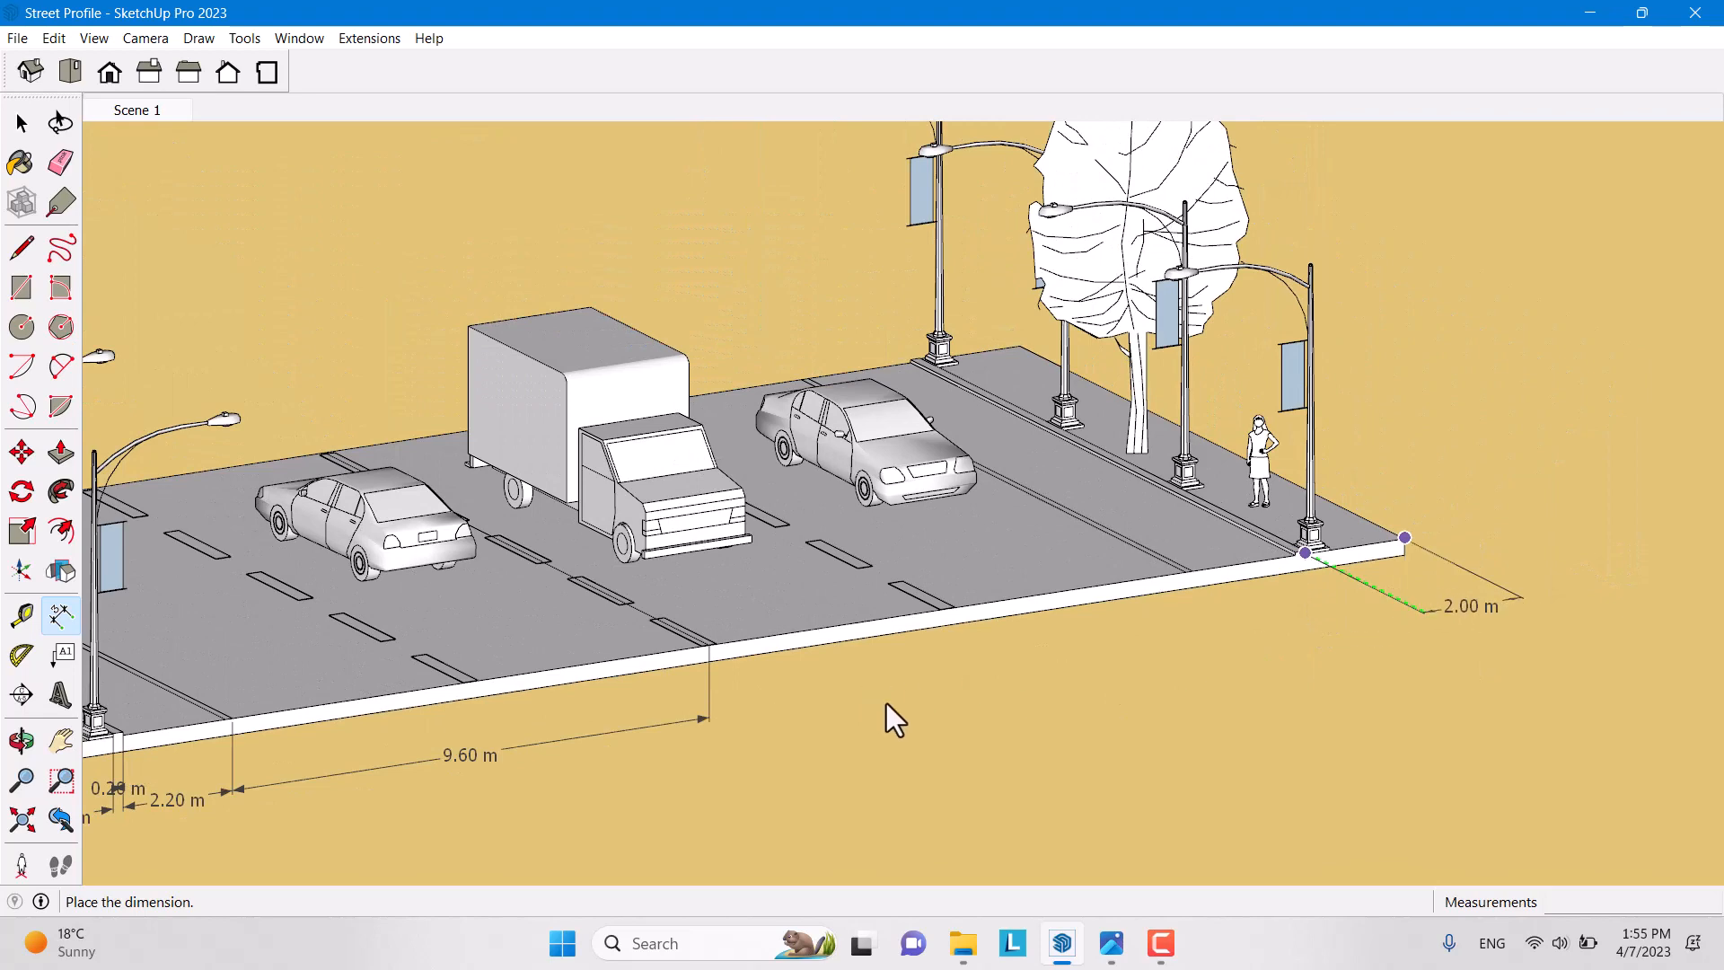
left_click(1302, 632)
Dimension the right parking lane from the curb to the road side of the parking line, in line with the right sidewalk dimension
scroll(1306, 592, "up", 3)
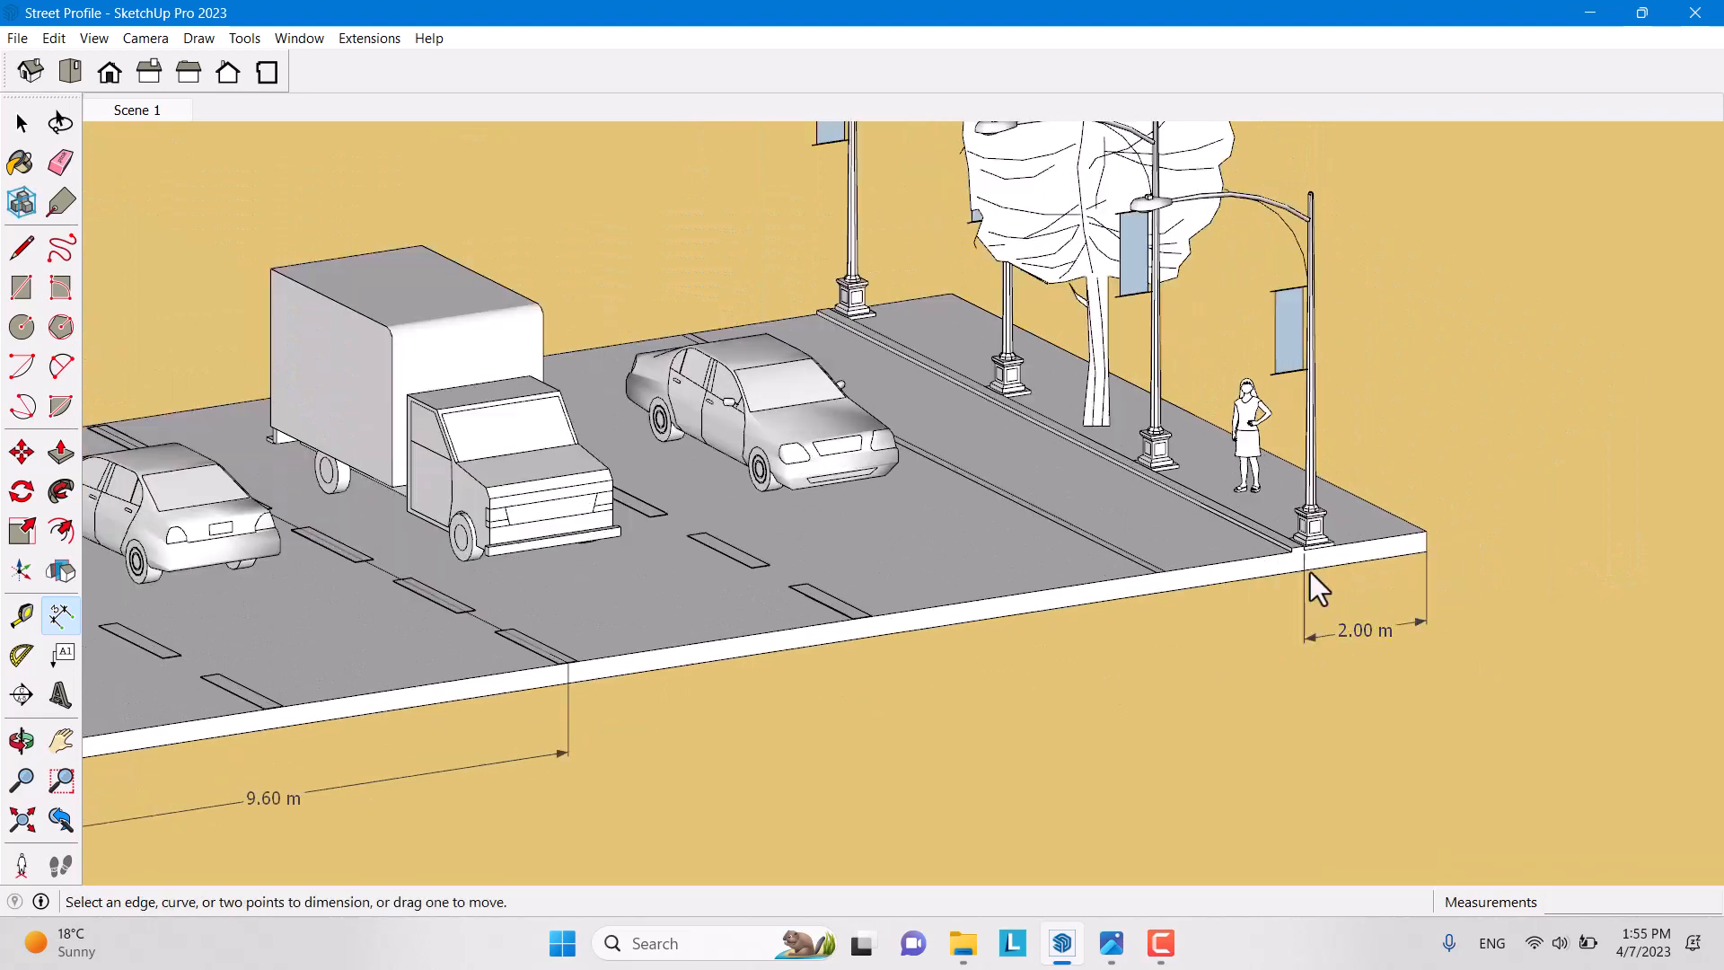
left_click(1285, 544)
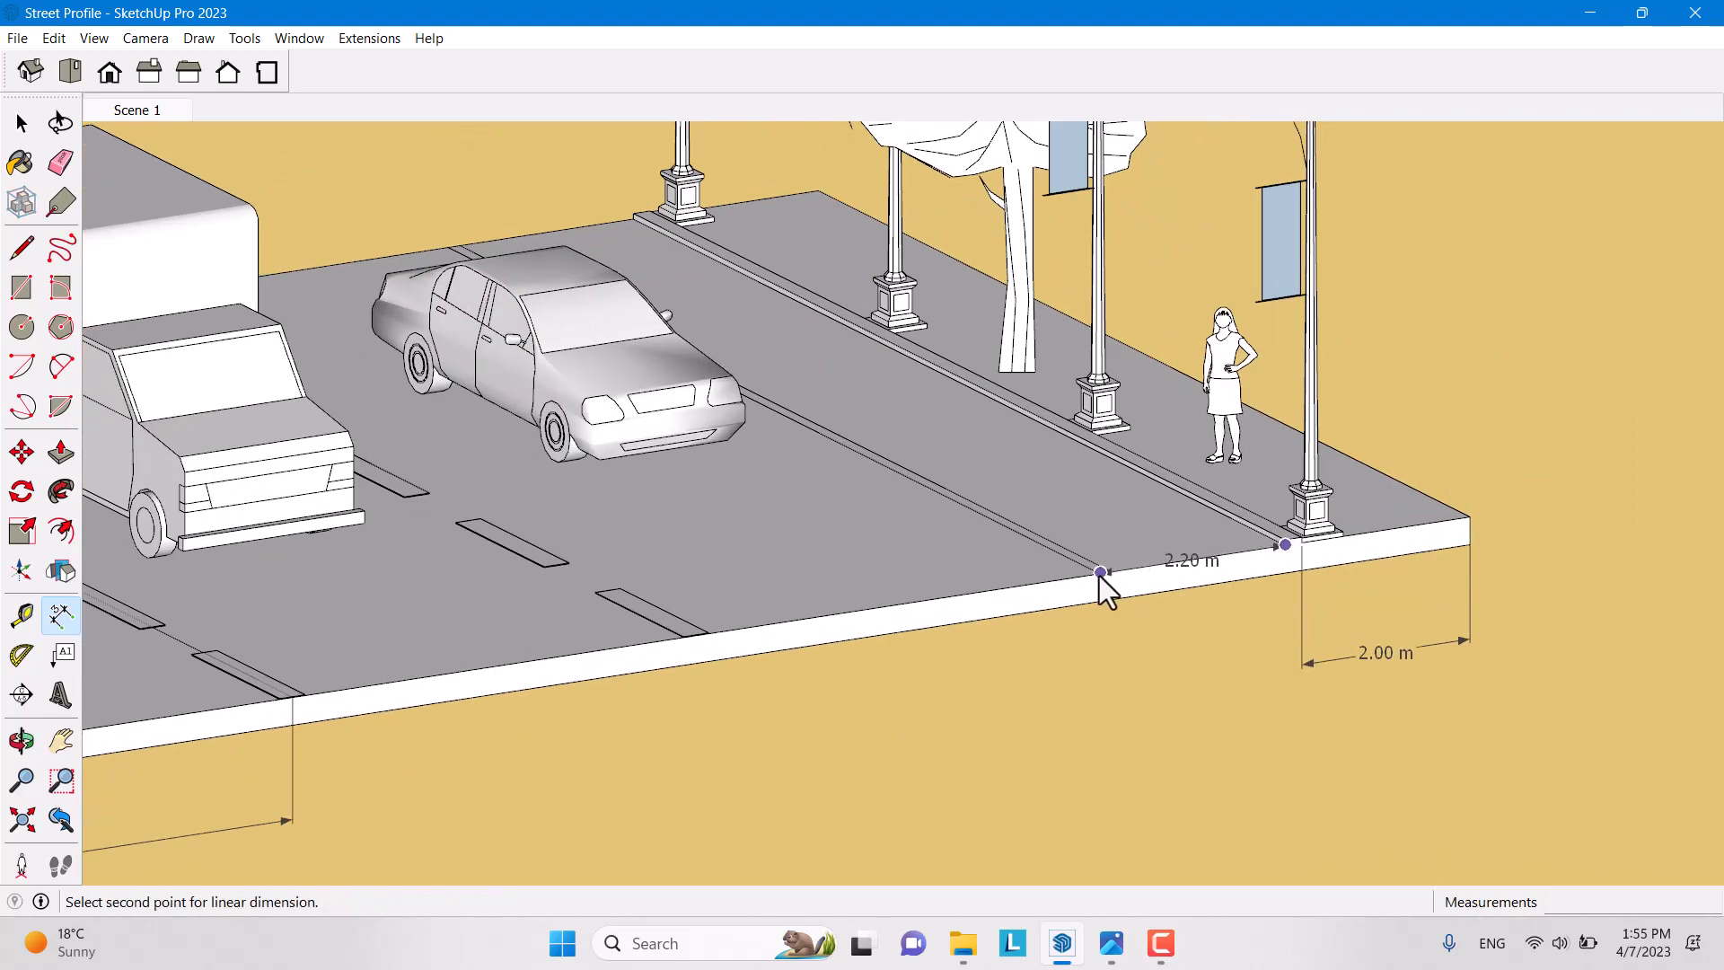
left_click(1100, 572)
left_click(1081, 702)
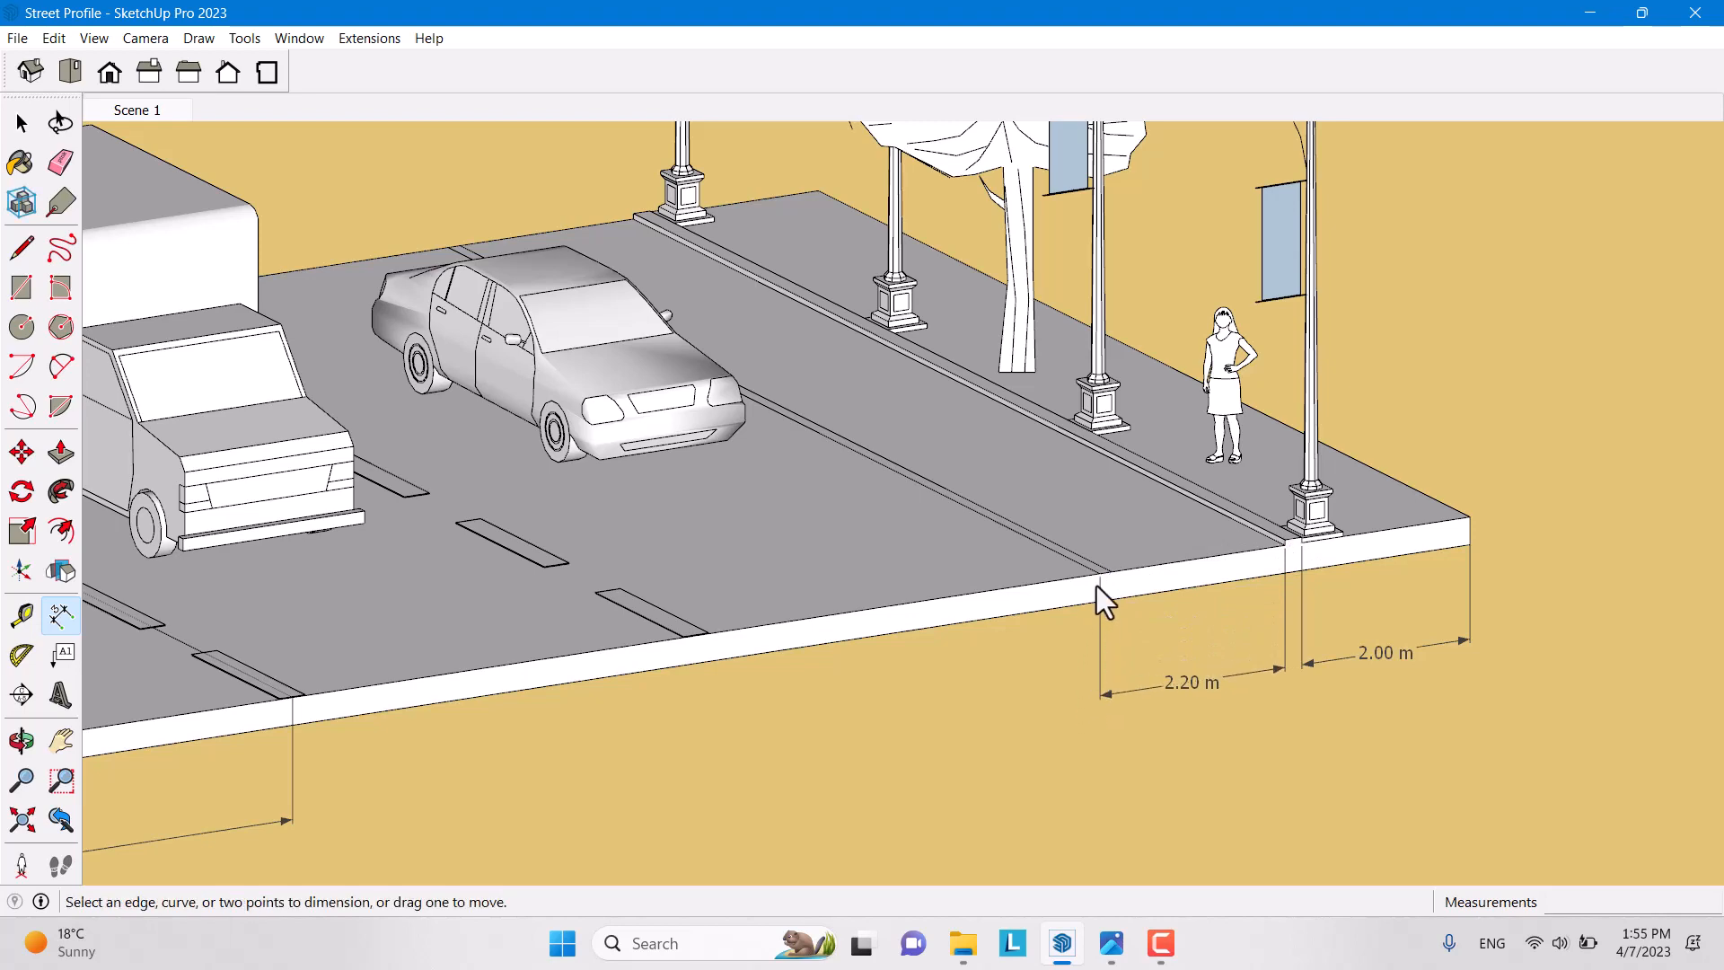
Dimension the right carriageway from the parking line to the road's centre line, continuing the row of dimensions below the slab
left_click(1100, 572)
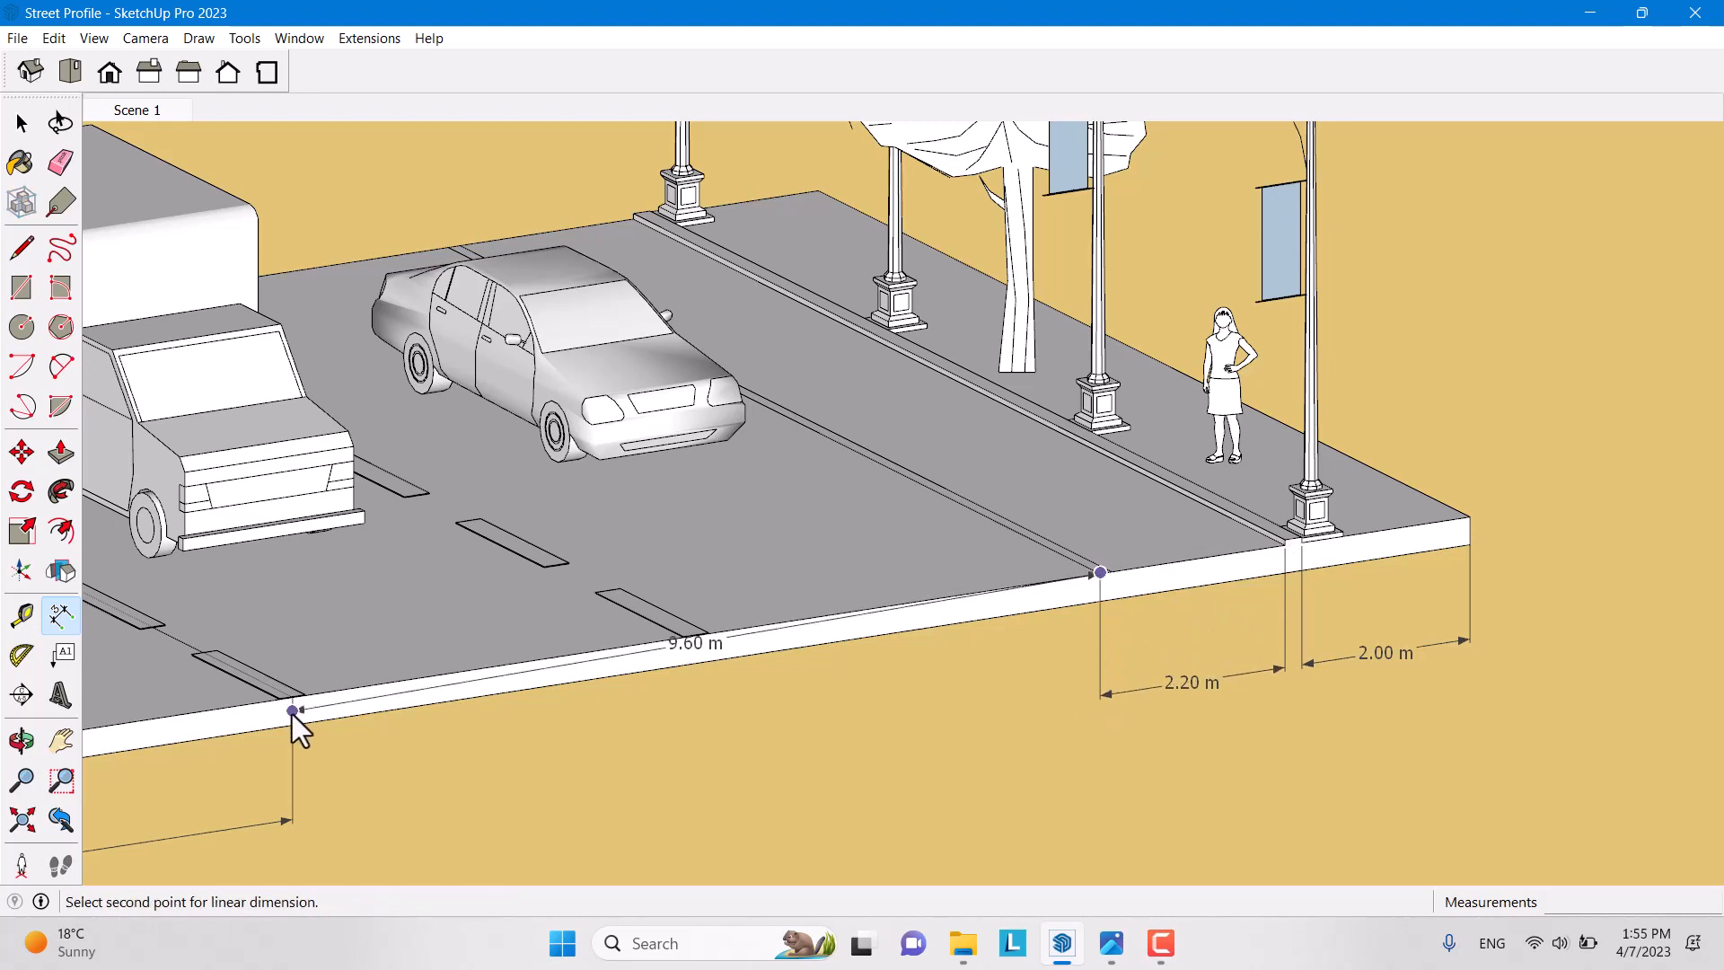
scroll(293, 709, "up", 4)
scroll(291, 682, "up", 2)
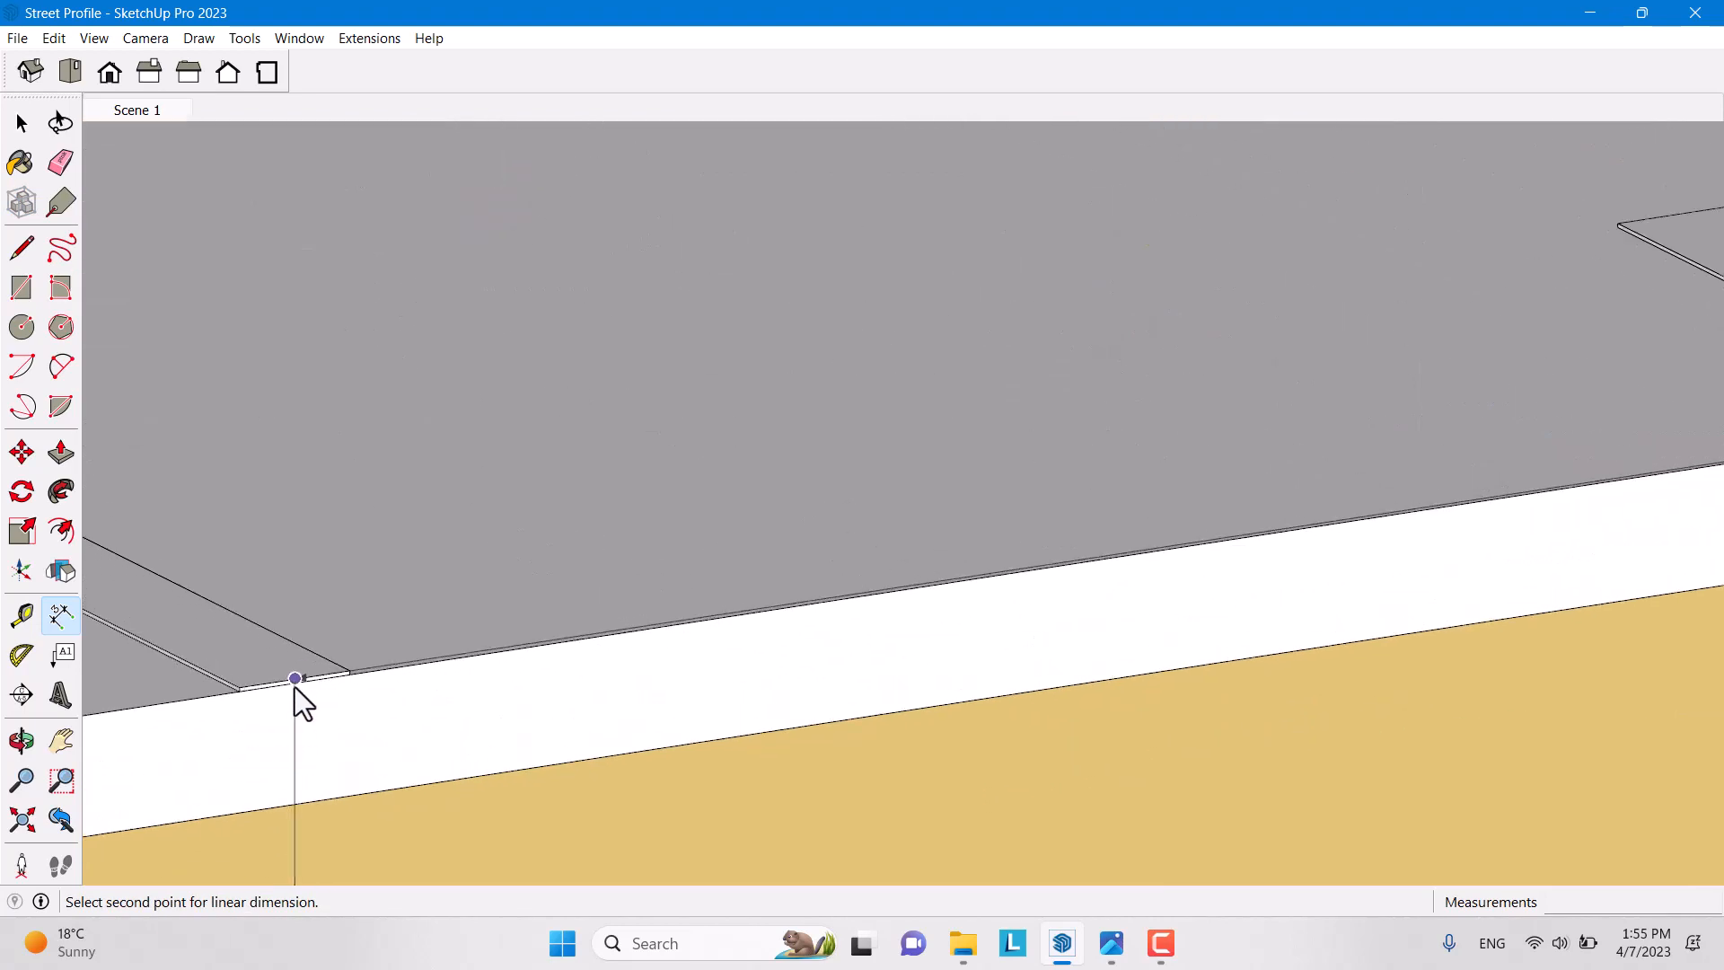
left_click(294, 682)
scroll(318, 646, "down", 6)
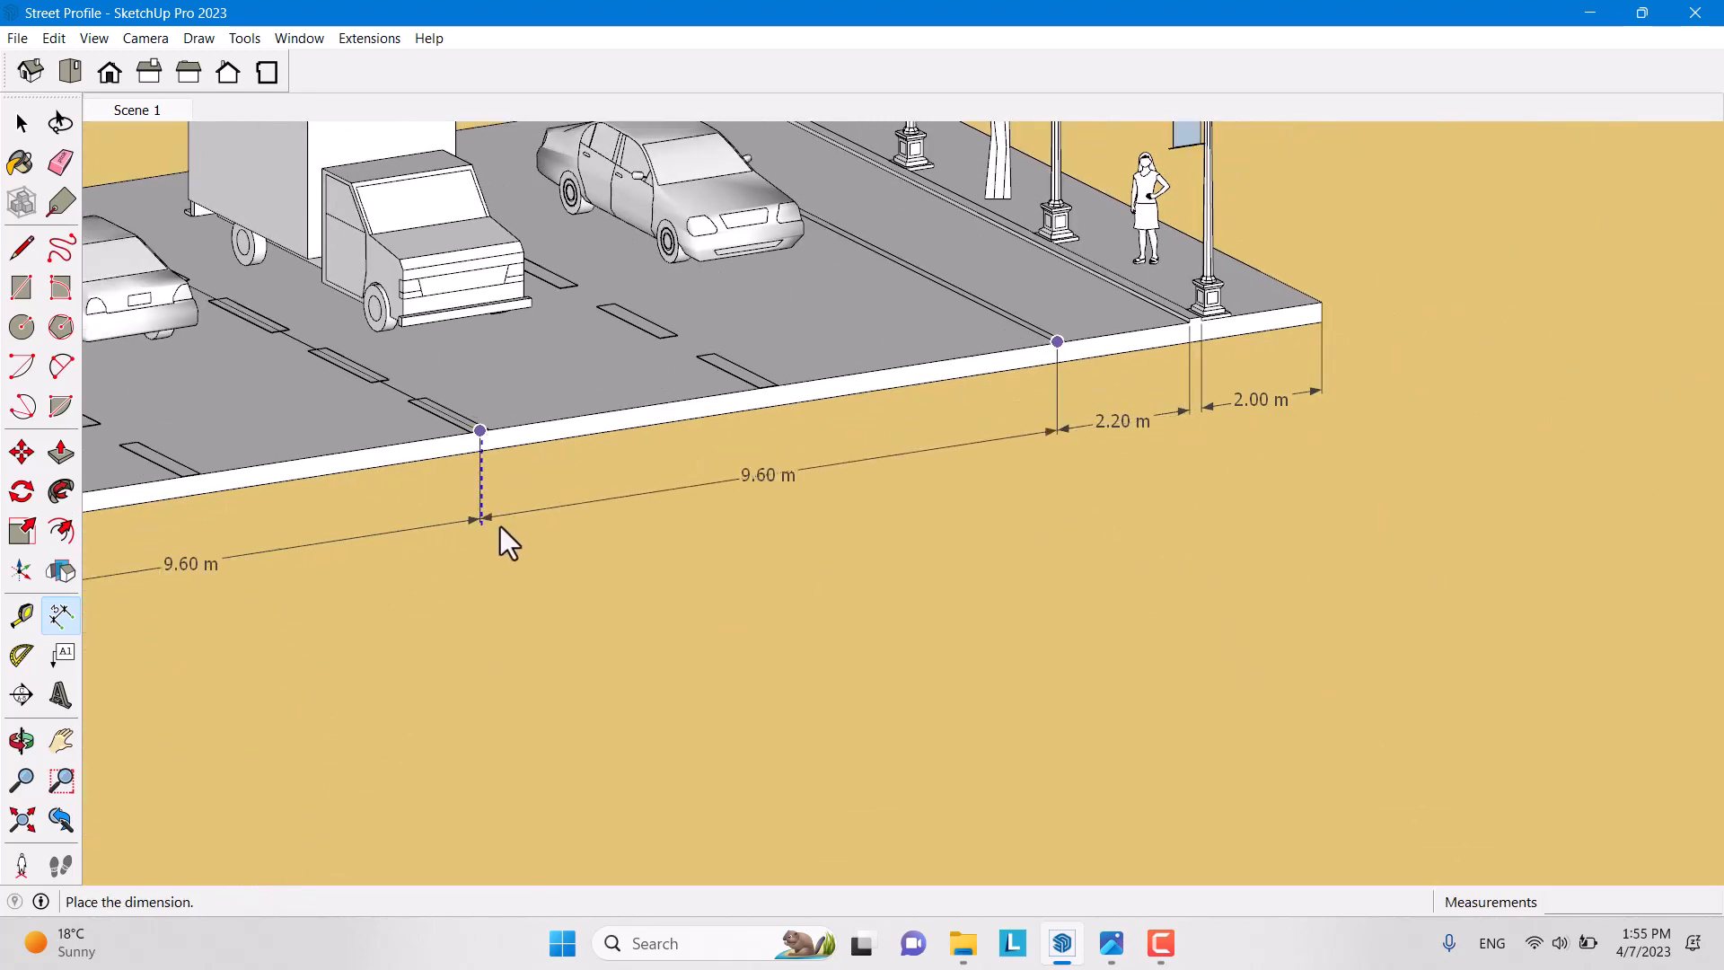
left_click(499, 526)
scroll(1133, 326, "up", 4)
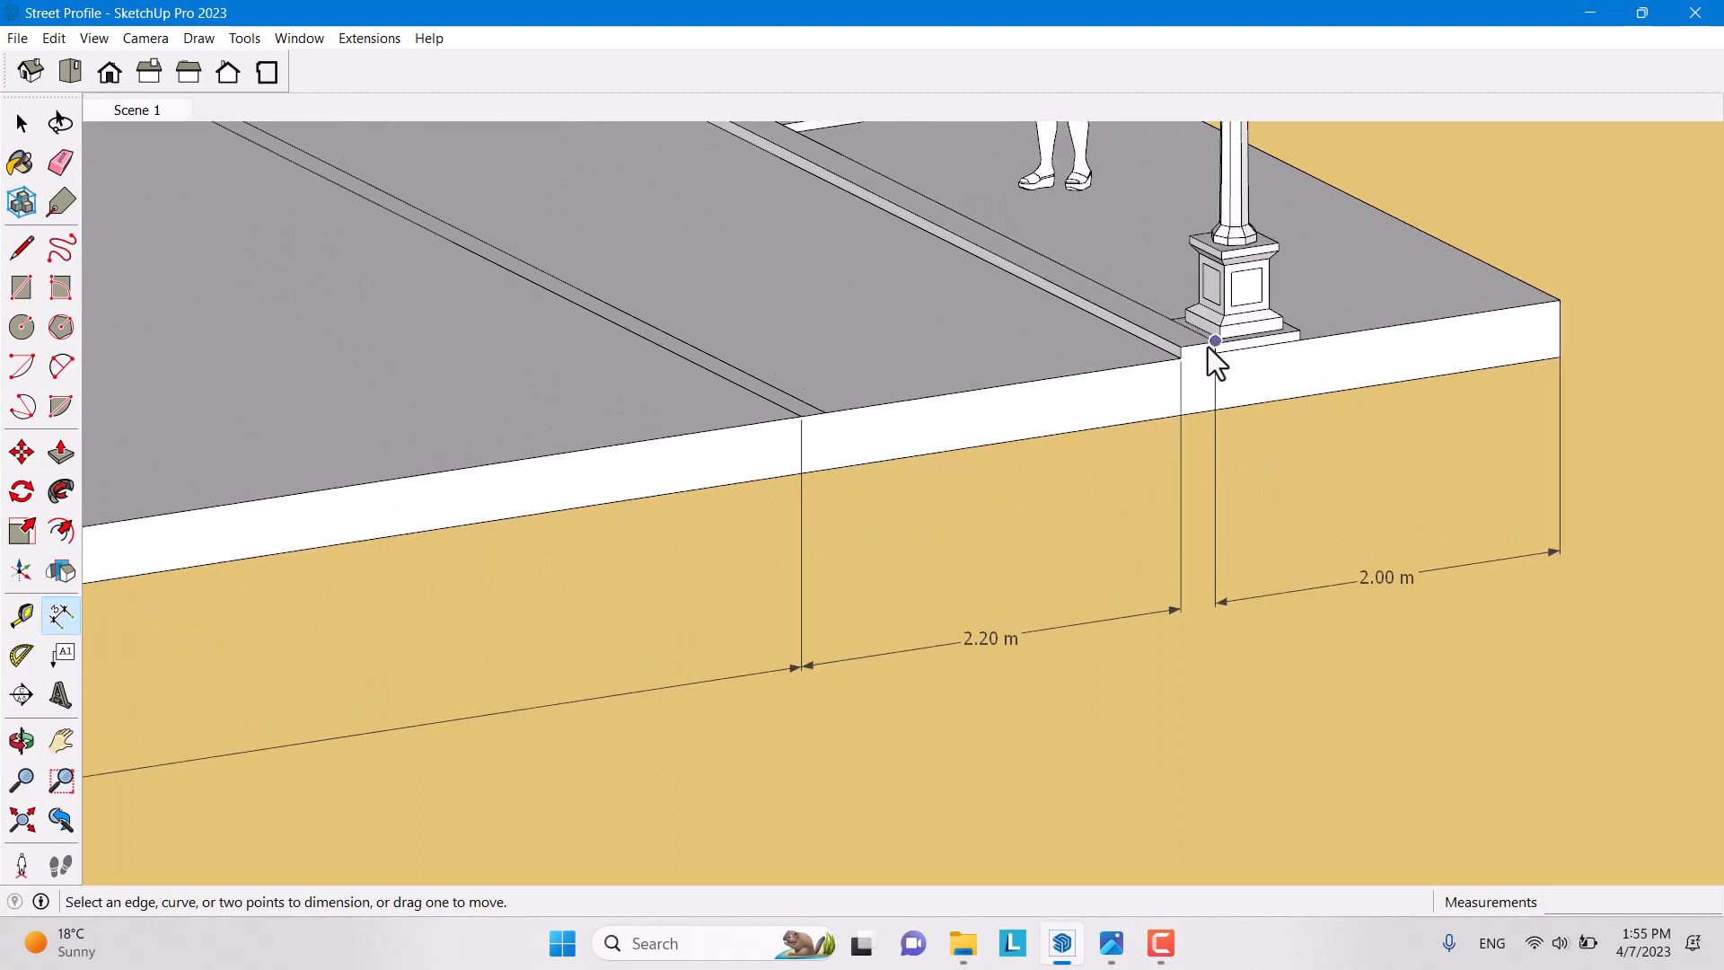
left_click(1211, 343)
left_click(1181, 356)
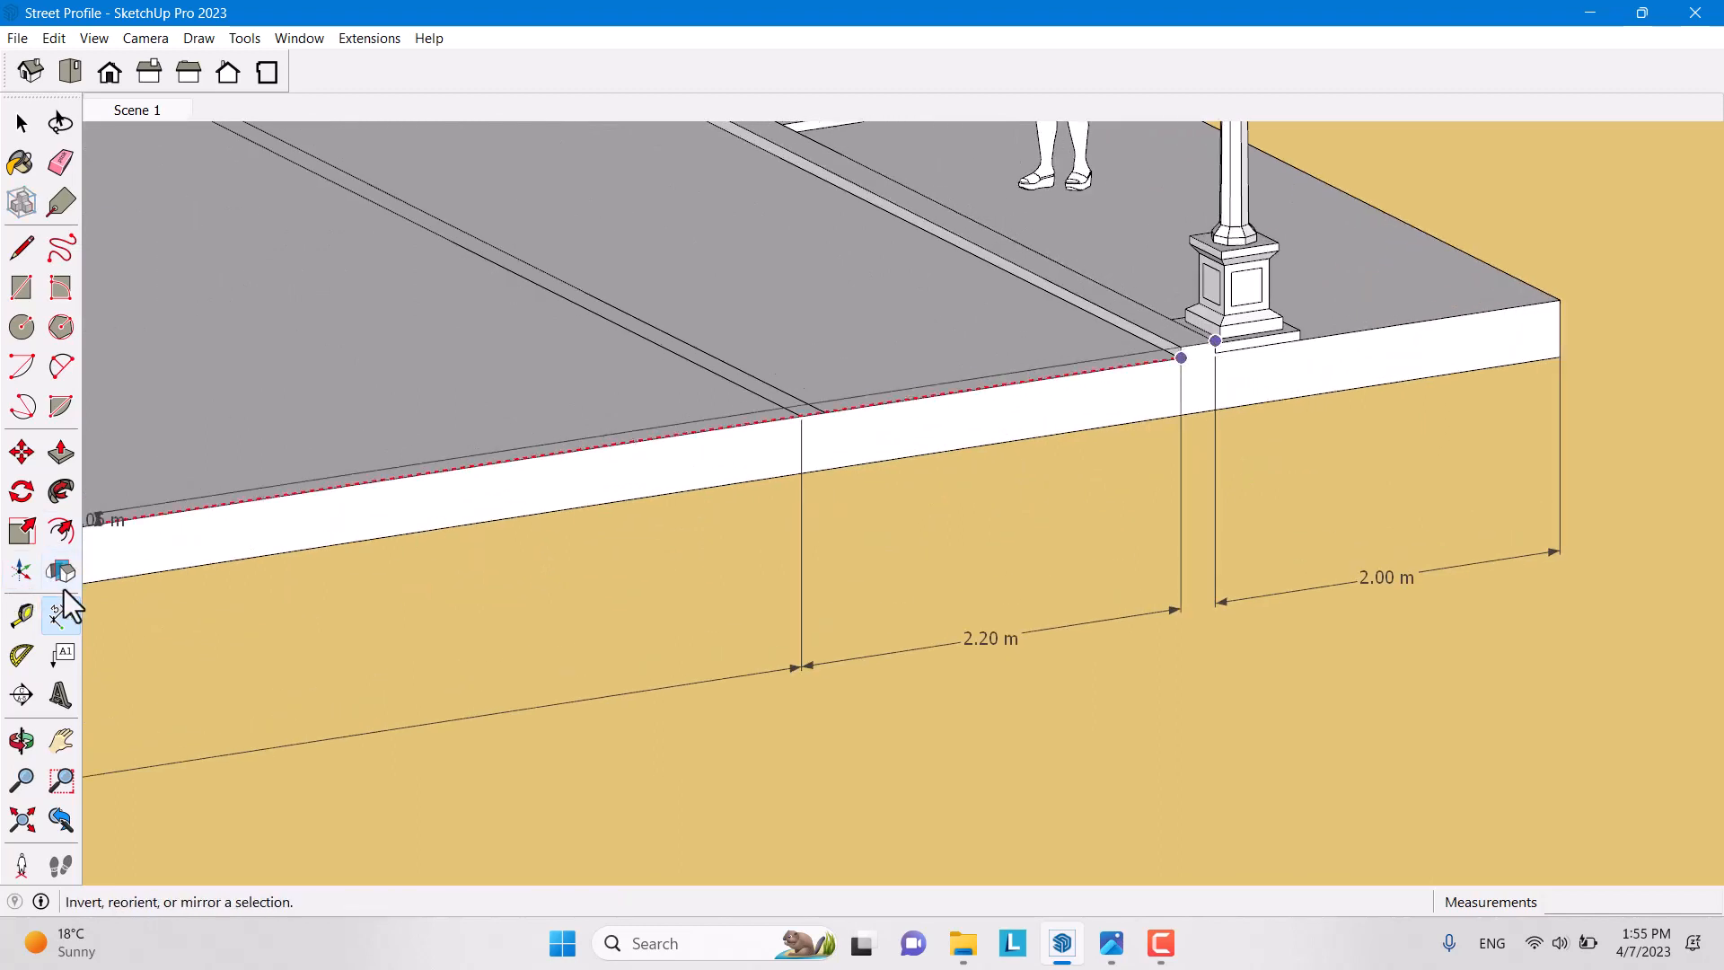
key("Escape")
Dimension the right curb between the sidewalk and the parking lane, placing it just above the row of dimensions below the slab
left_click(1215, 343)
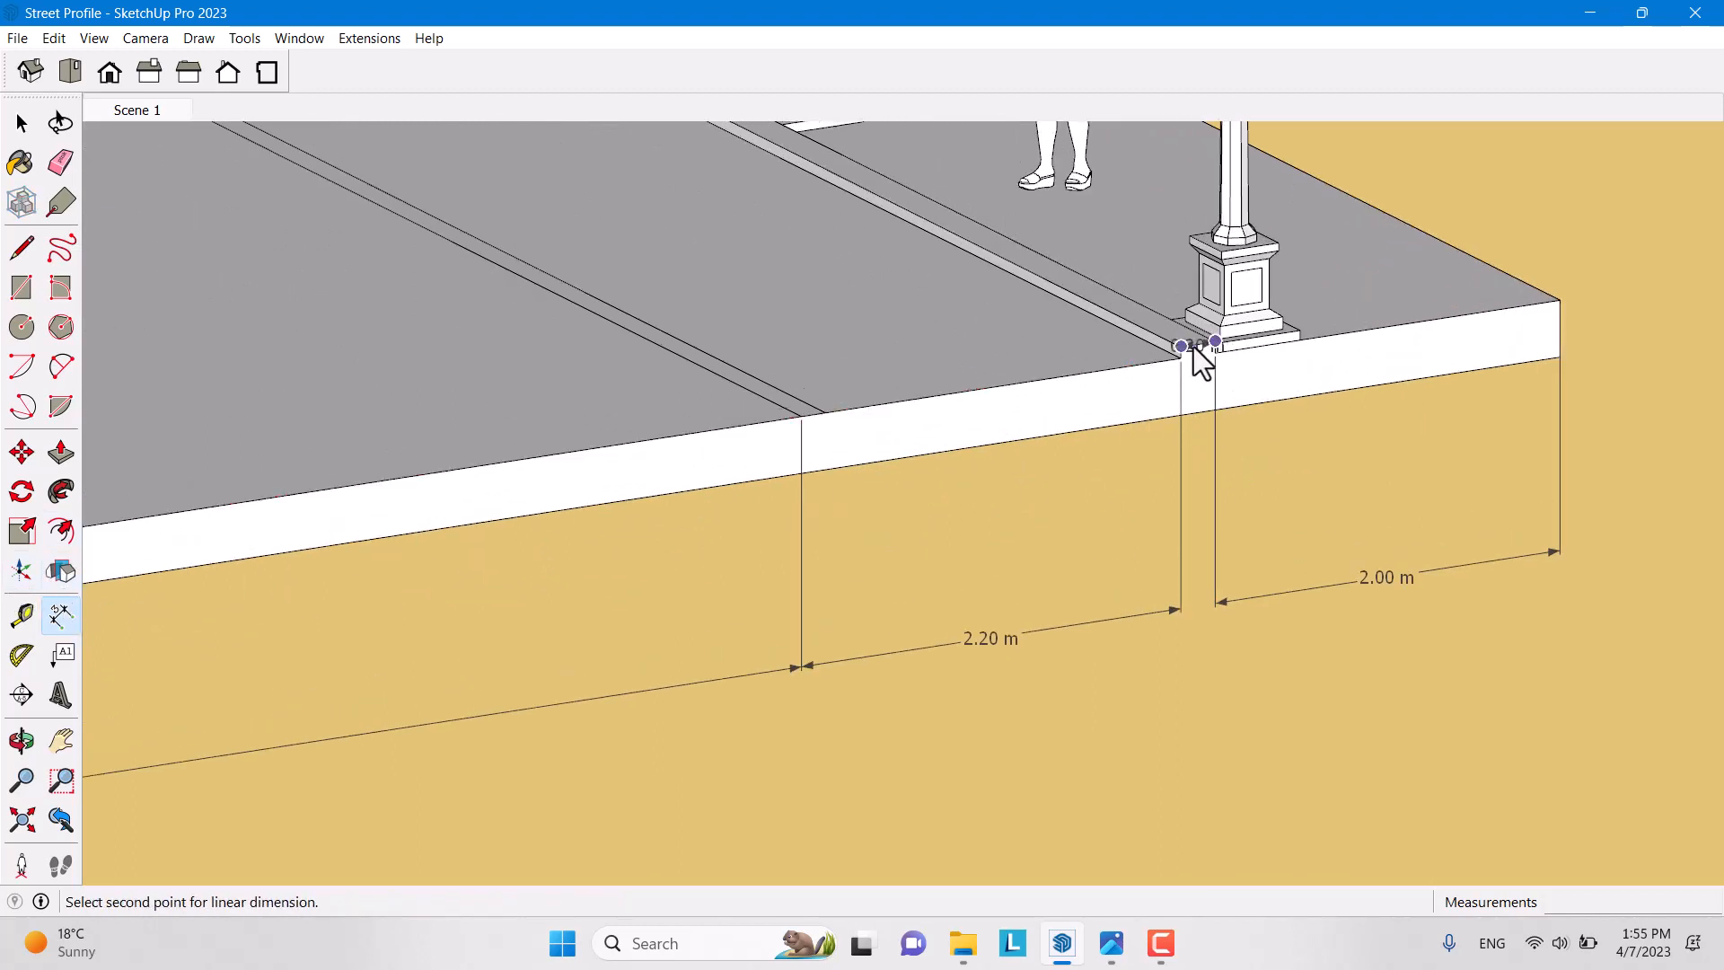
left_click(1183, 354)
scroll(1422, 379, "down", 5)
scroll(1310, 442, "down", 2)
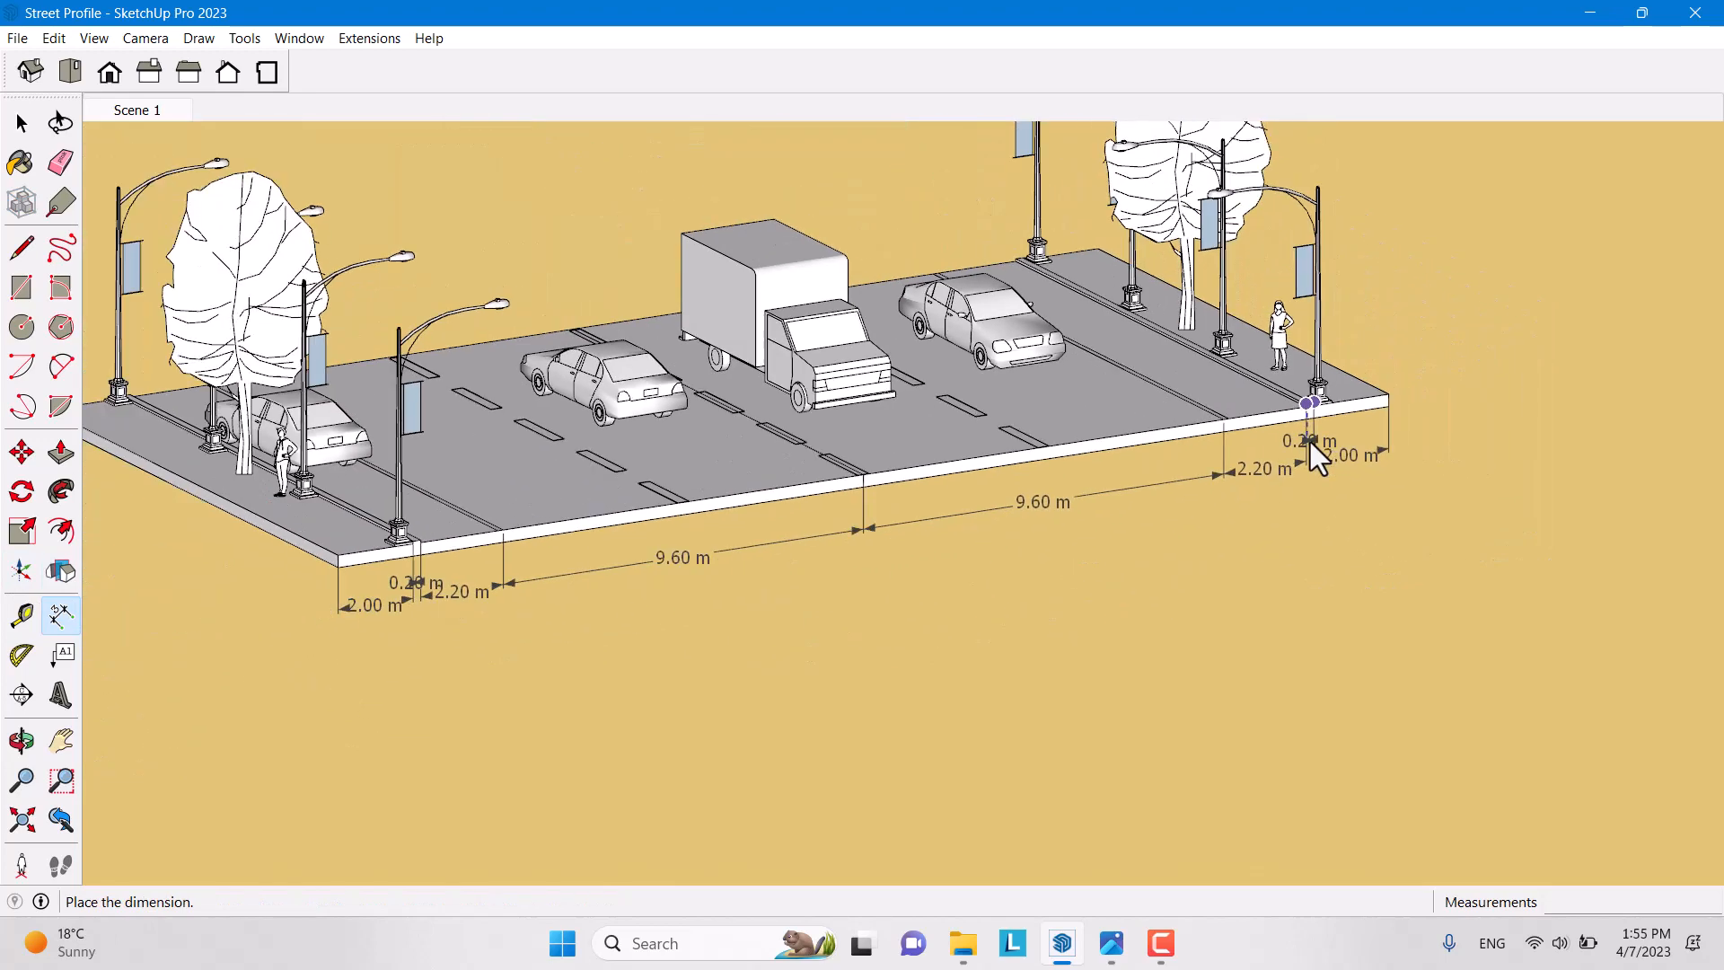
left_click(1305, 450)
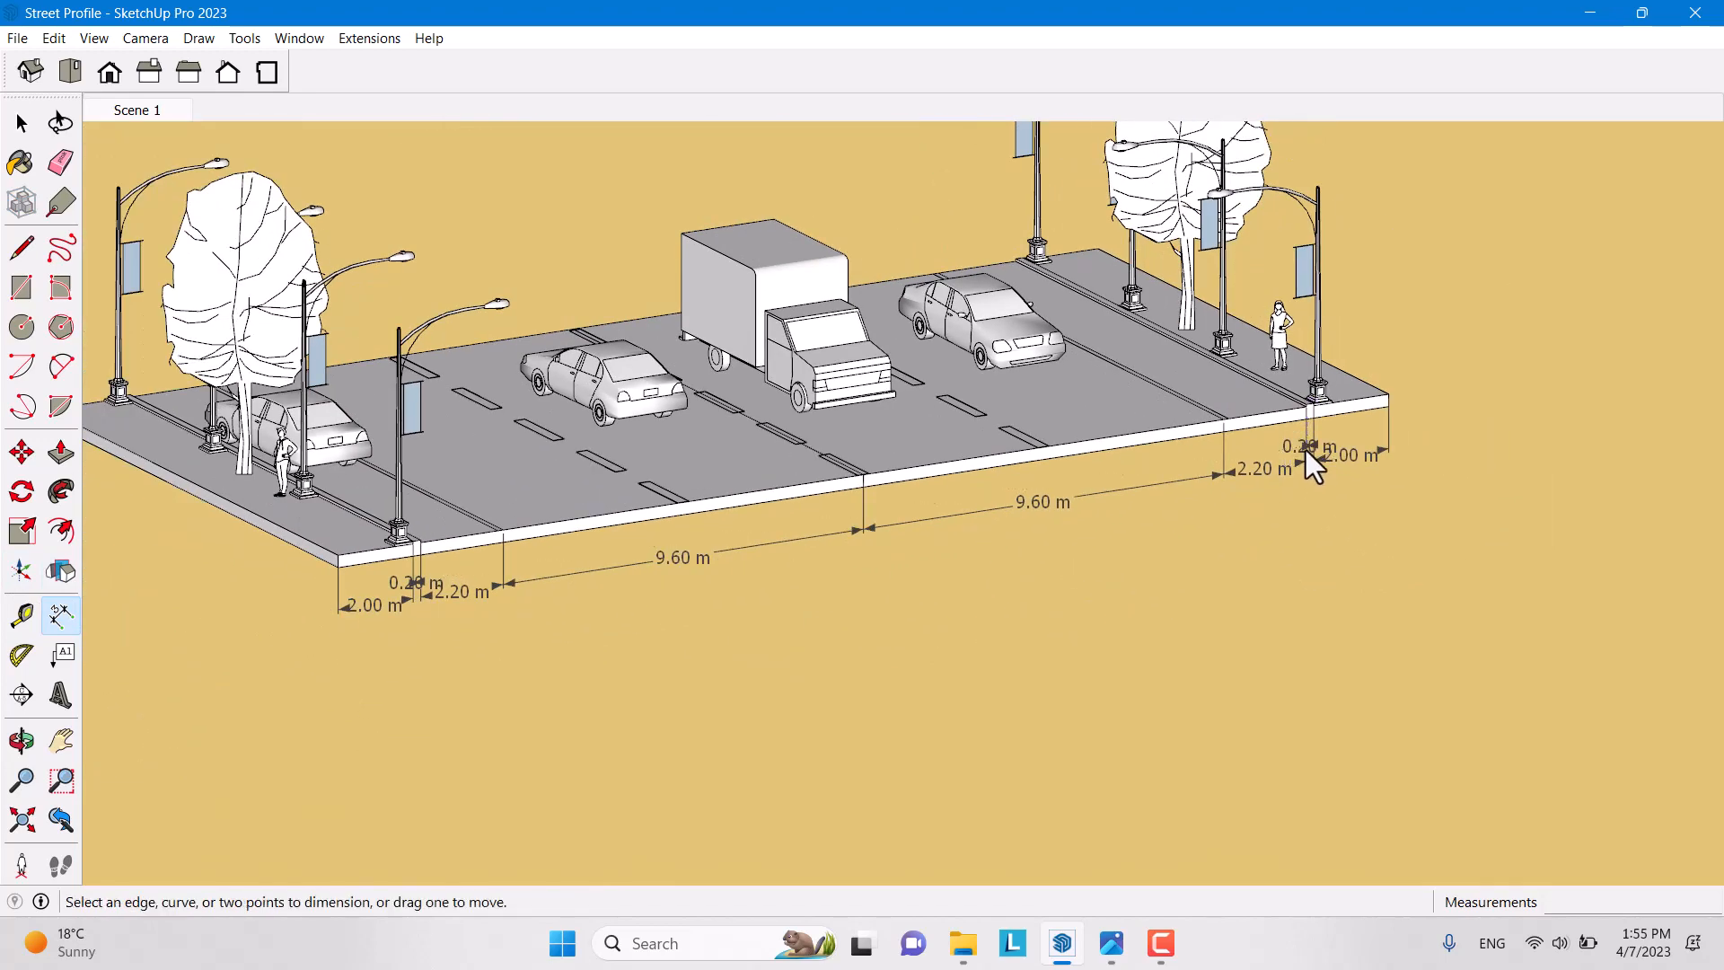
Return to the front view of Scene 1 and set the Look Around eye height to 4 m
key("space")
left_click(143, 110)
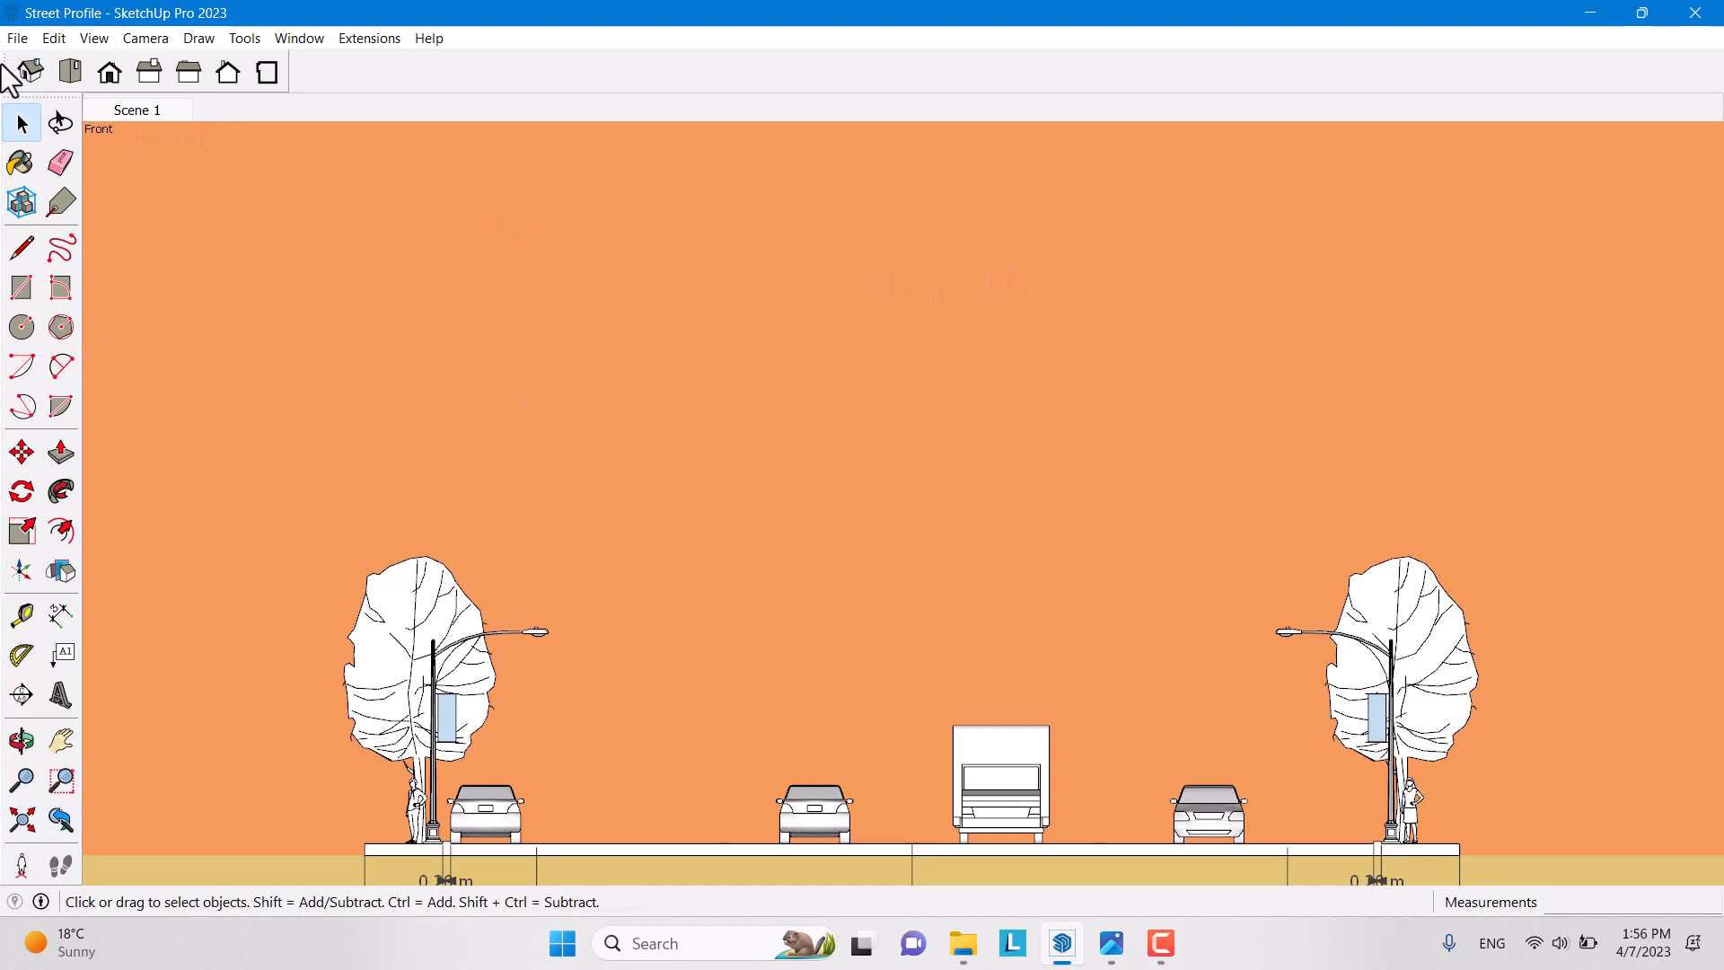
left_click_drag(4, 64, 346, 191)
left_click(21, 862)
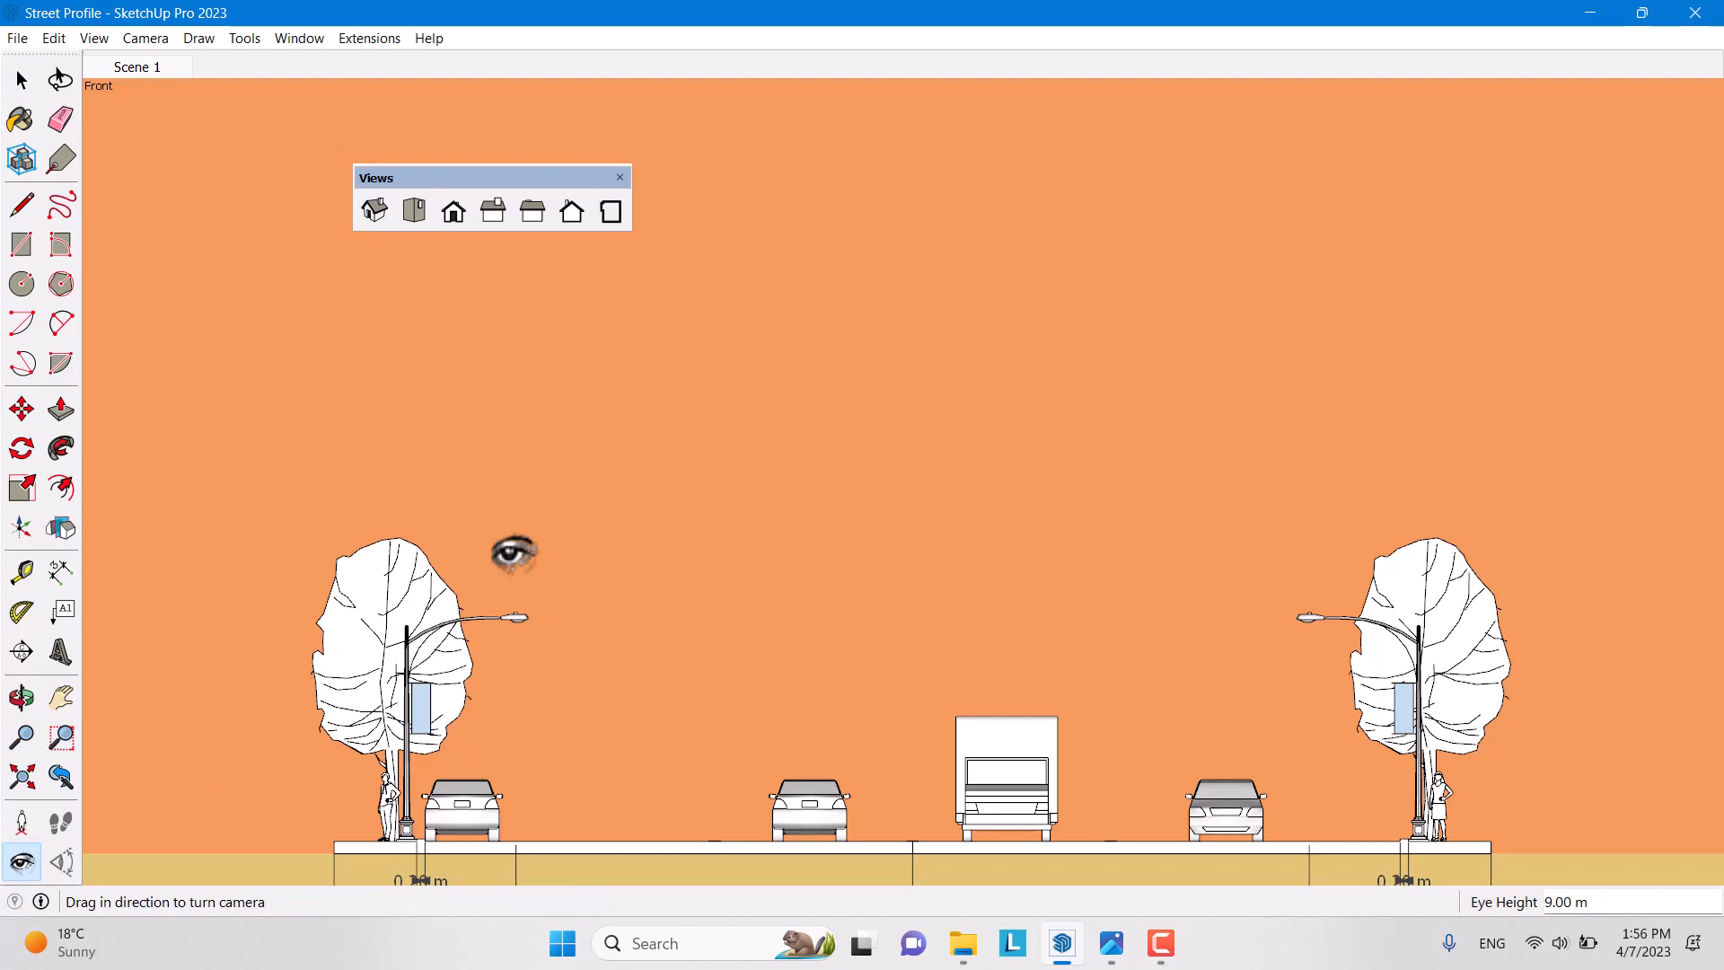
type("4")
key("Return")
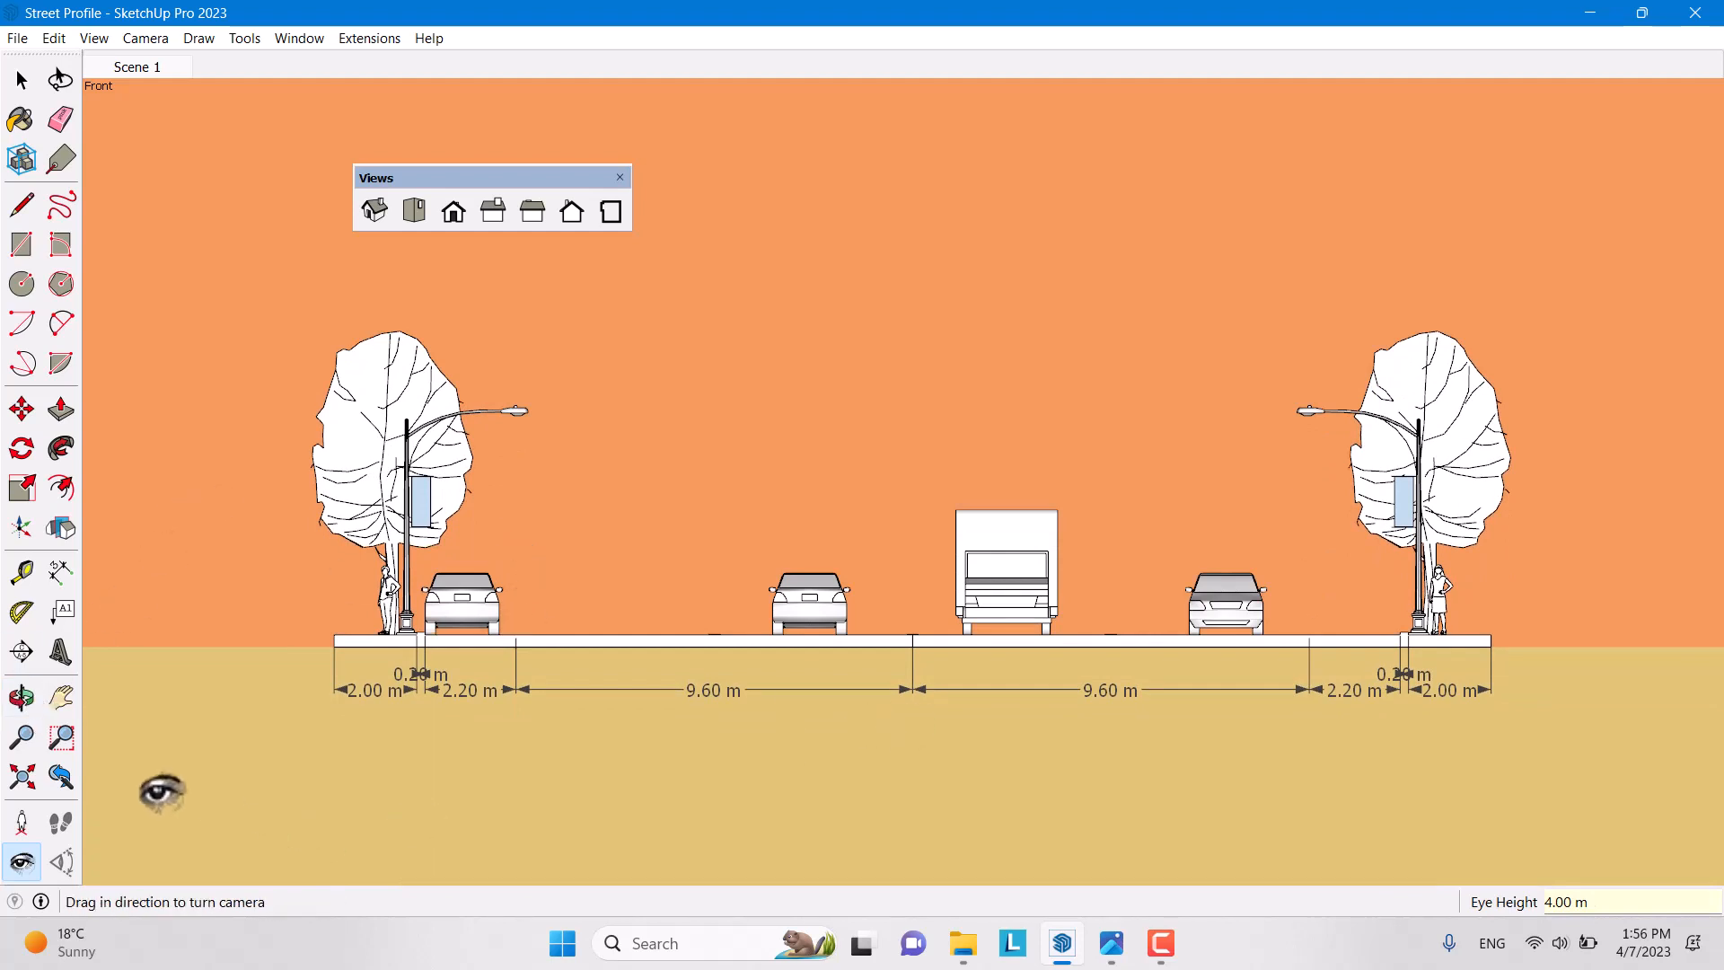
Zoom to a window around the whole street section, then set the camera's eye height to 3.20 m
left_click(55, 743)
left_click_drag(290, 729, 1516, 303)
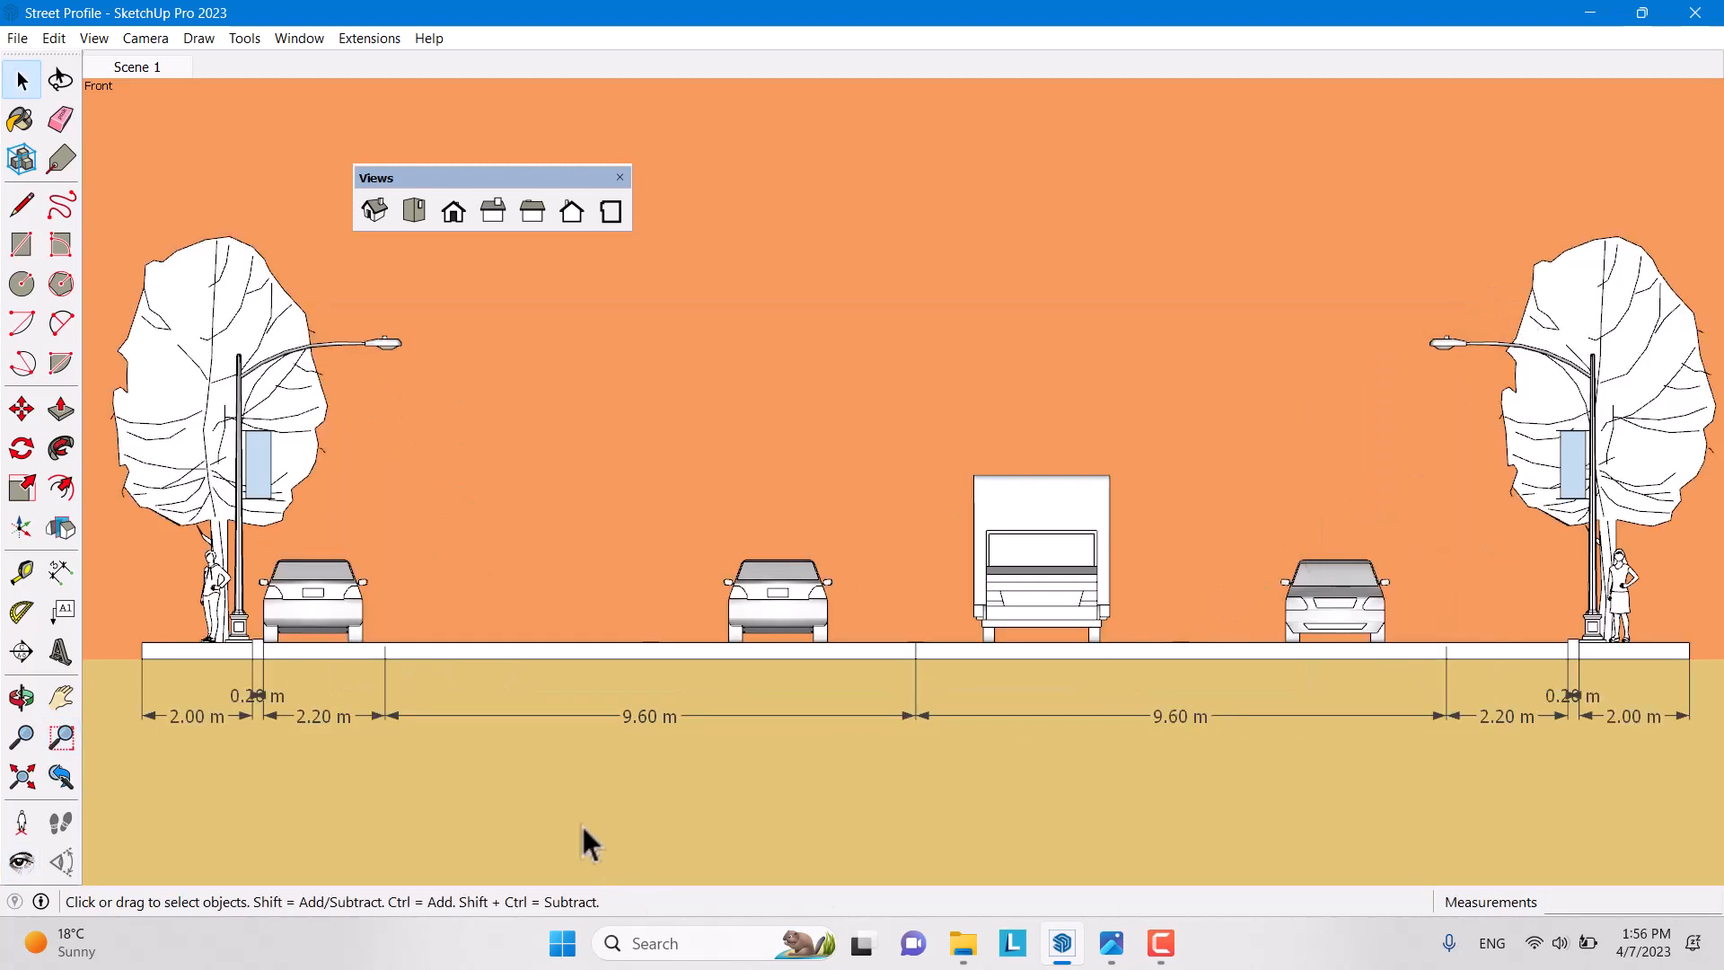
left_click(22, 862)
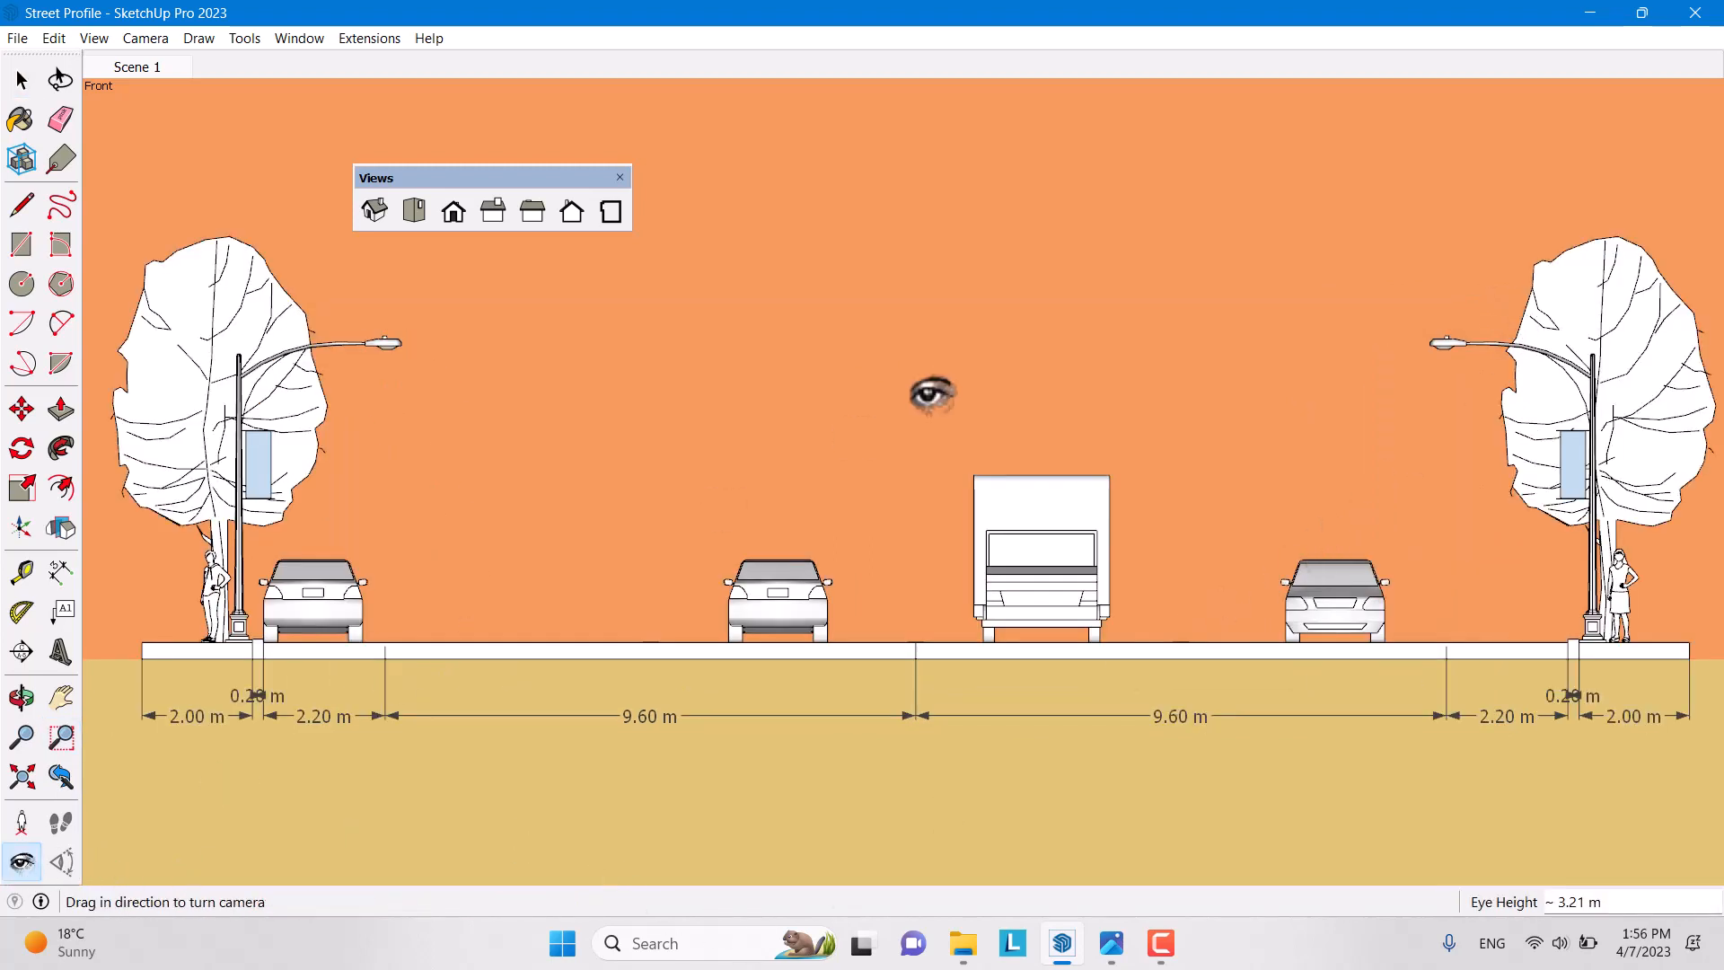
type("3.20")
key("Return")
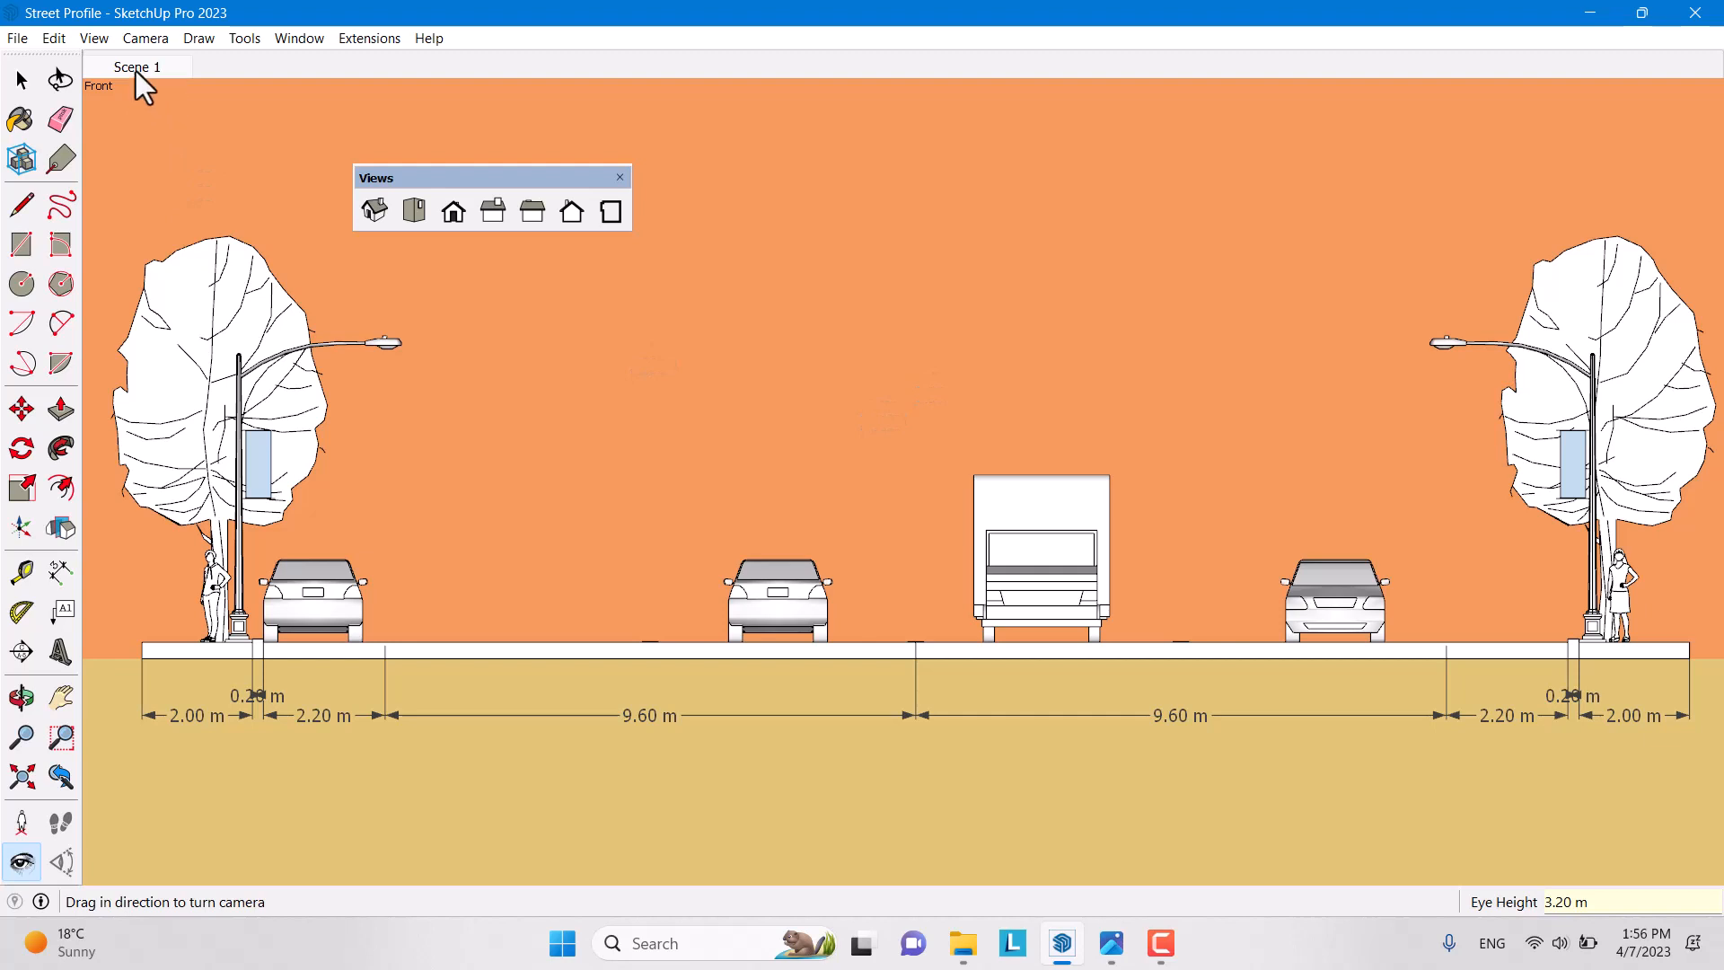
Update Scene 1 with the current camera view and close the floating Views toolbar
right_click(137, 72)
left_click(202, 155)
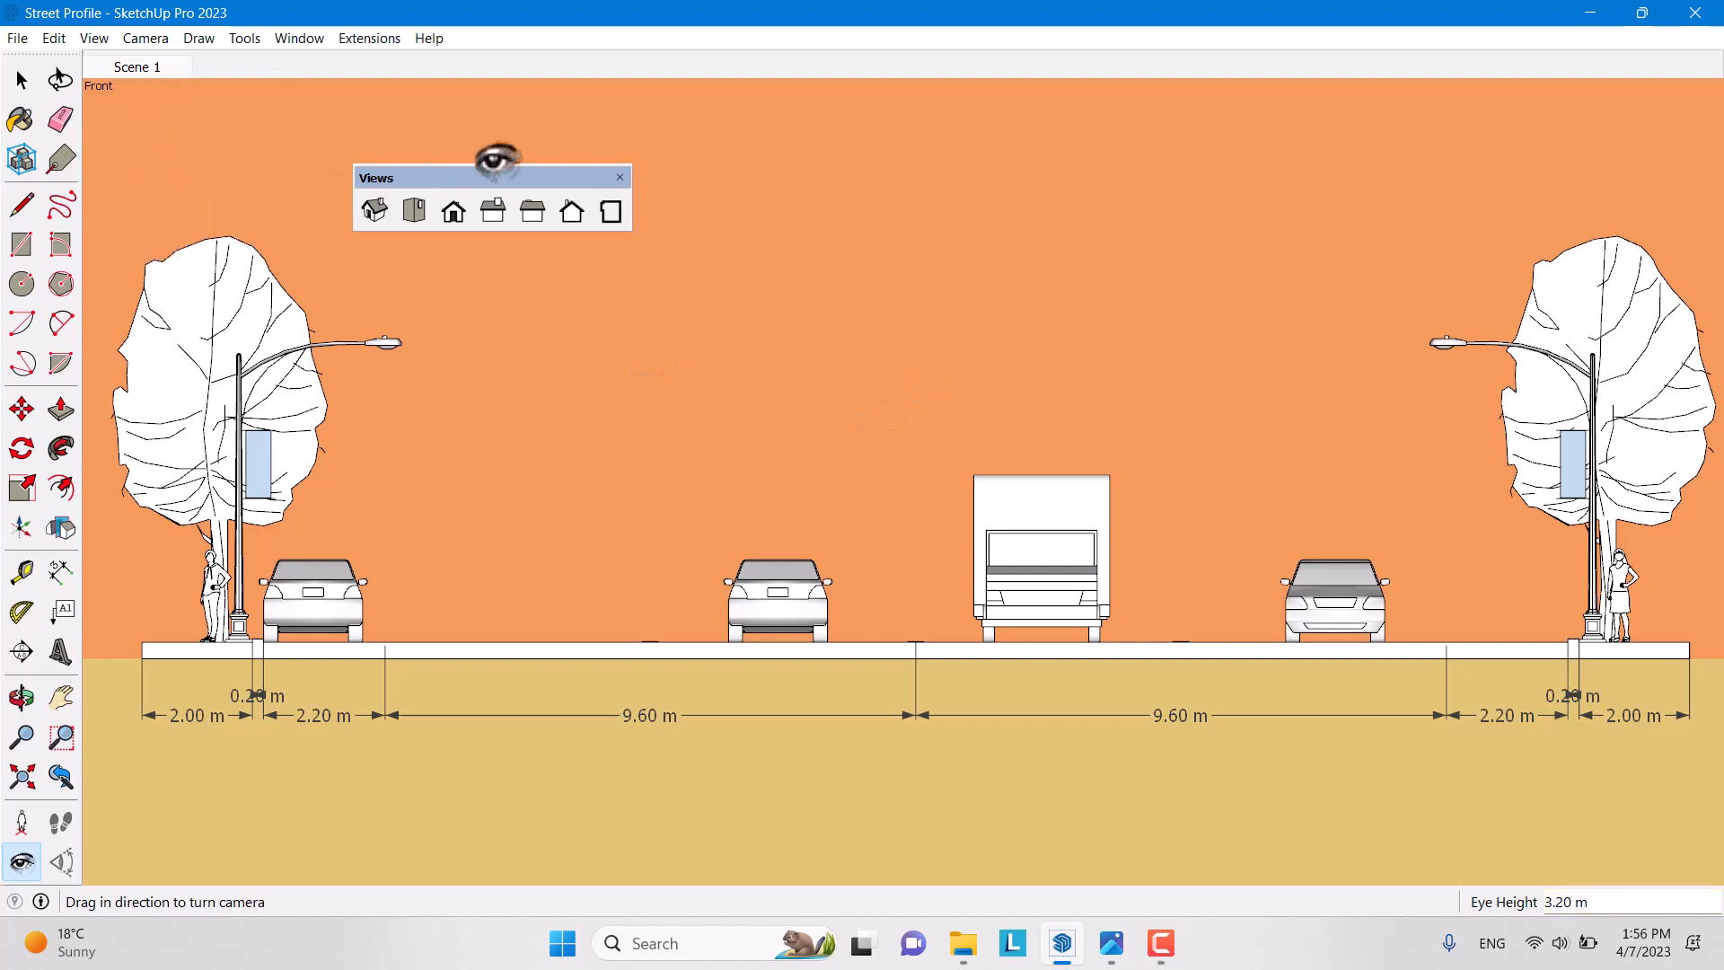
left_click(618, 178)
key("space")
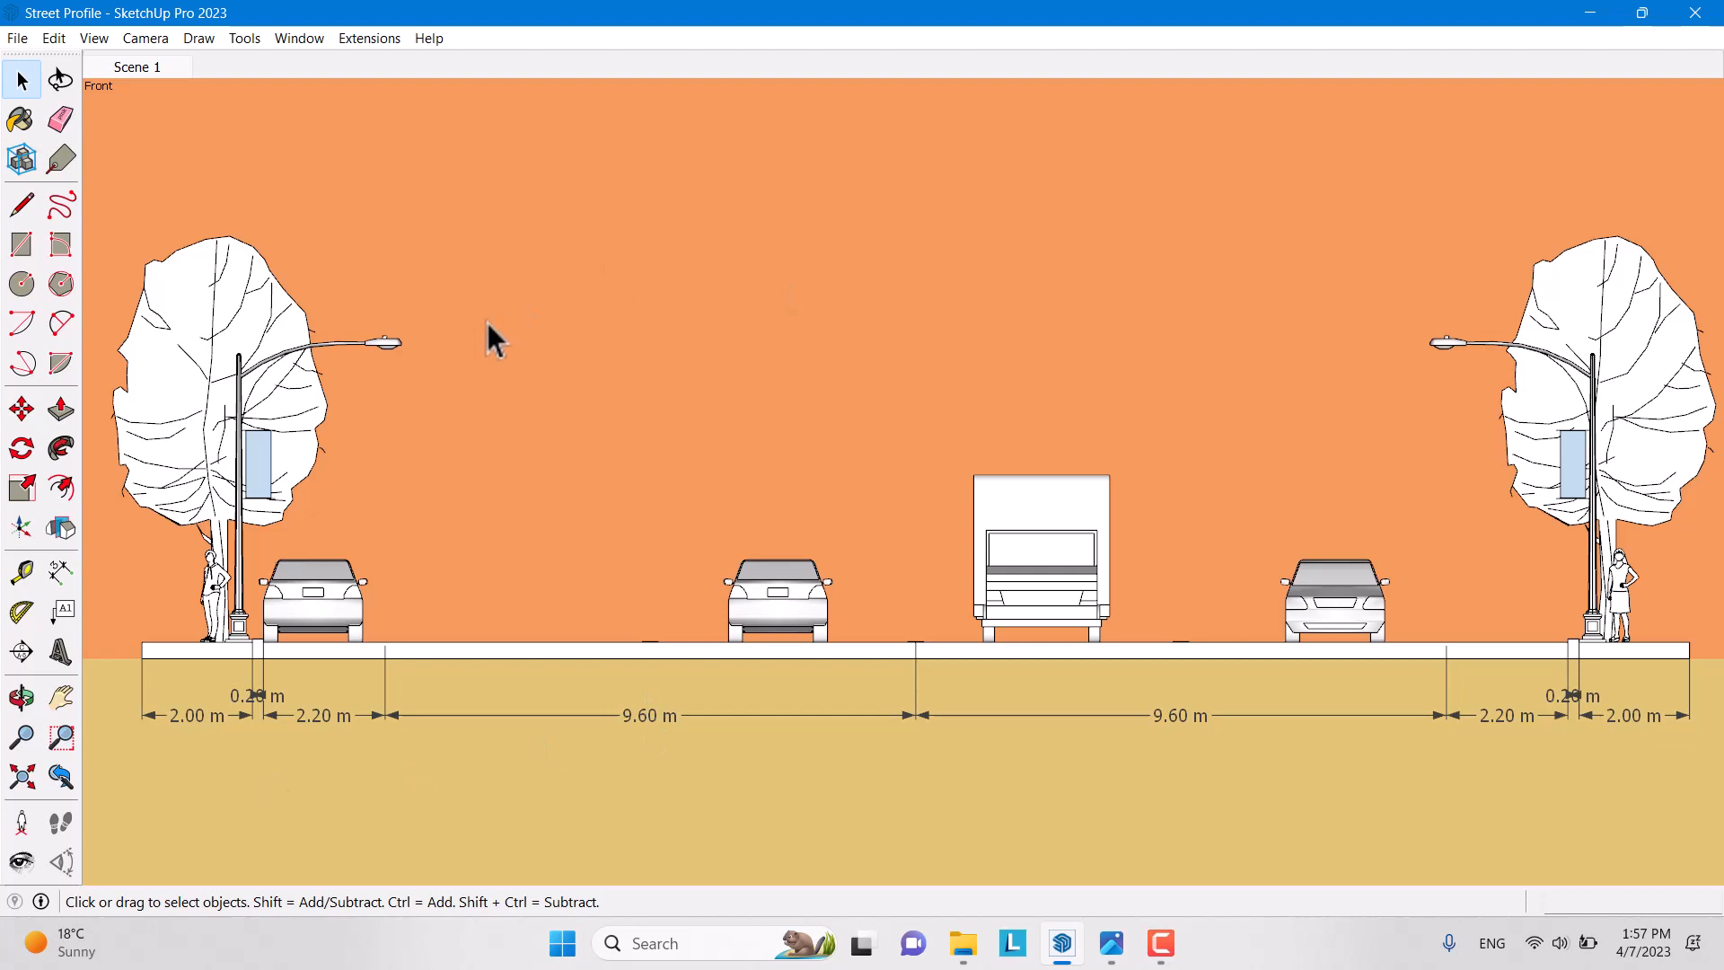
Open the style settings and show the styles used in the model
left_click(22, 121)
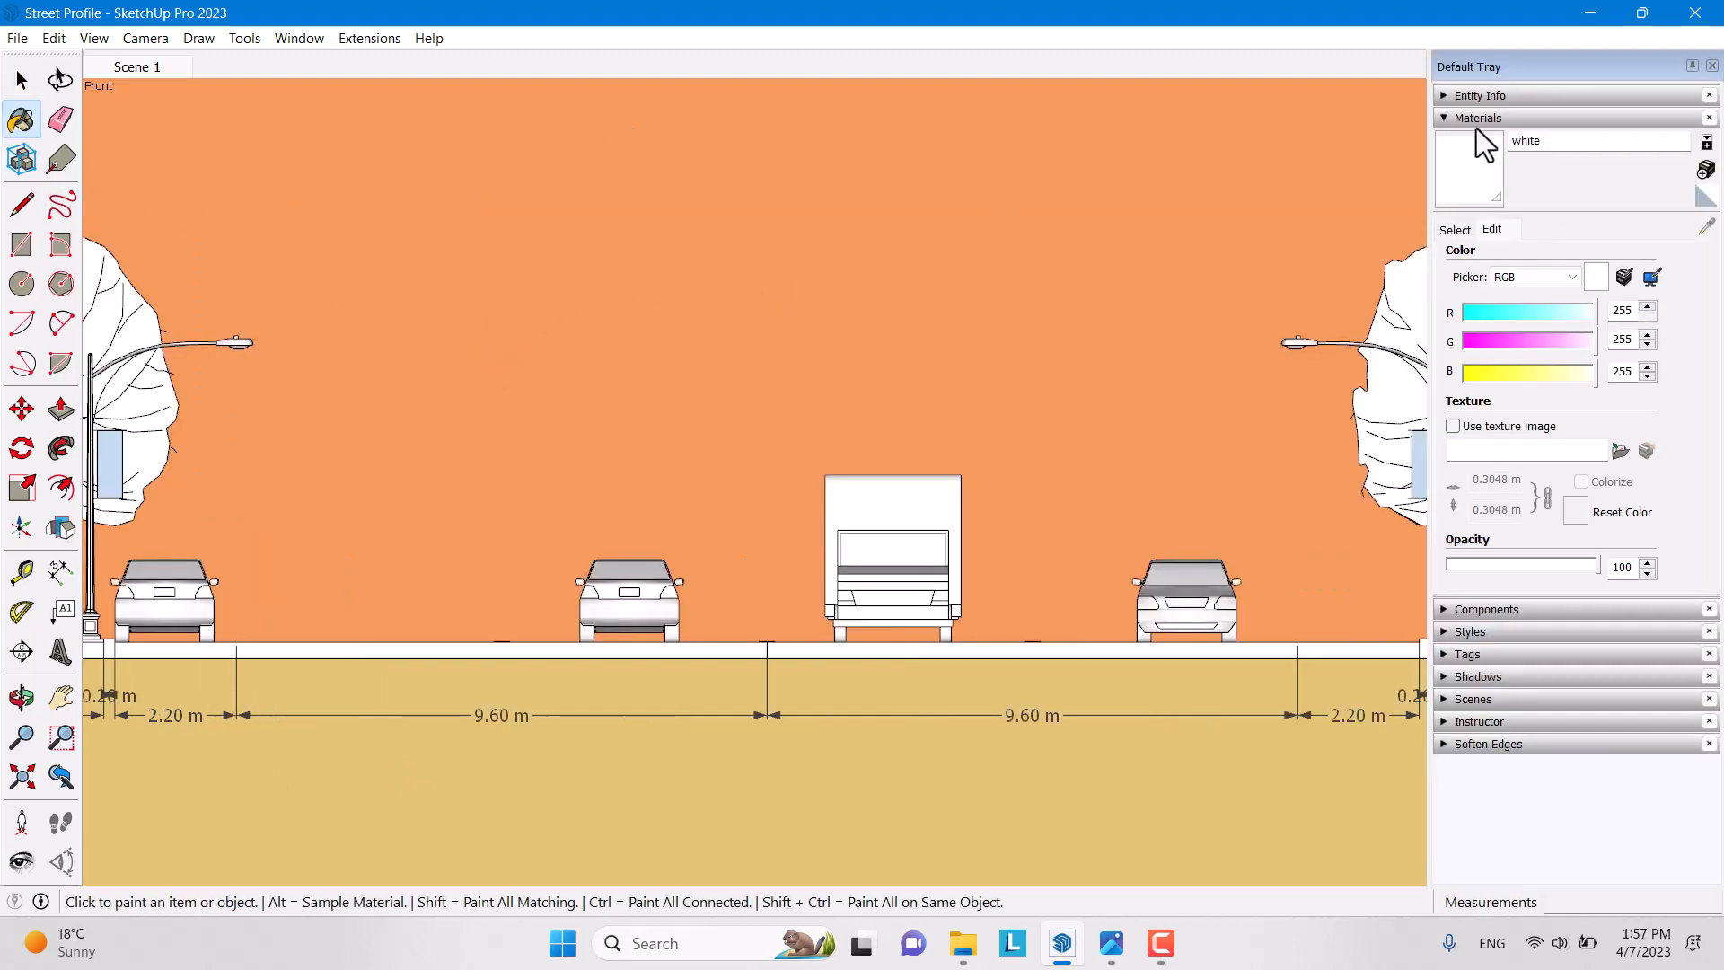
left_click(1479, 117)
left_click(1466, 185)
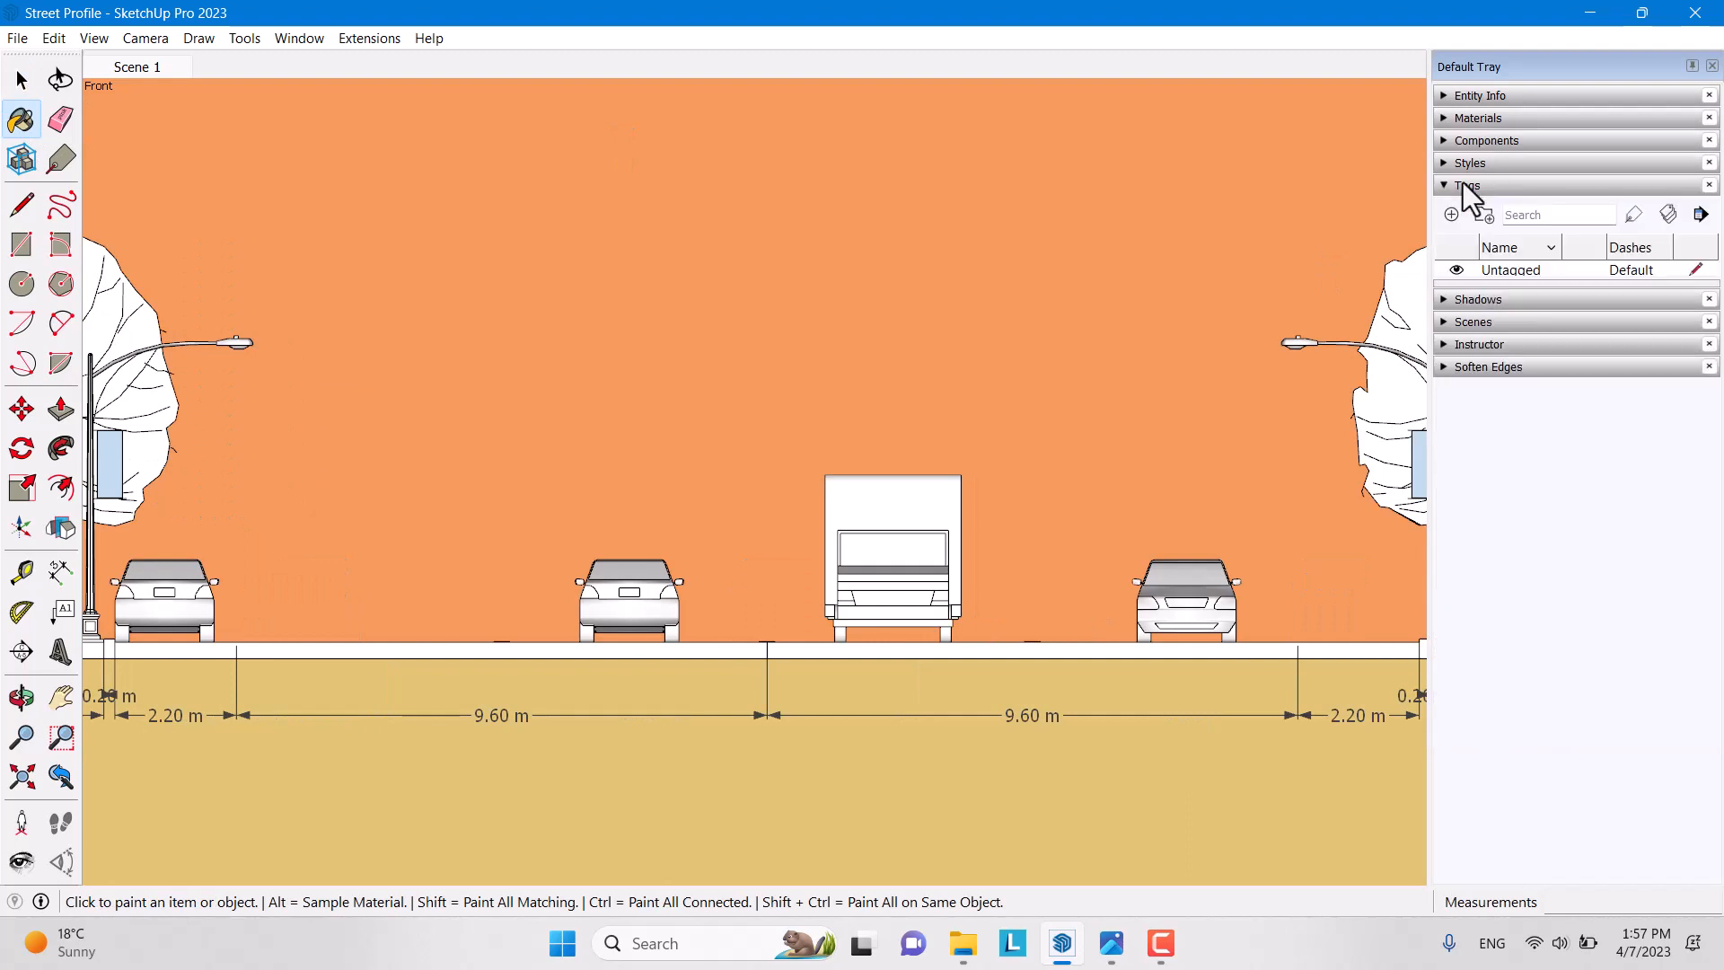
left_click(1464, 185)
left_click(1461, 164)
left_click(1547, 304)
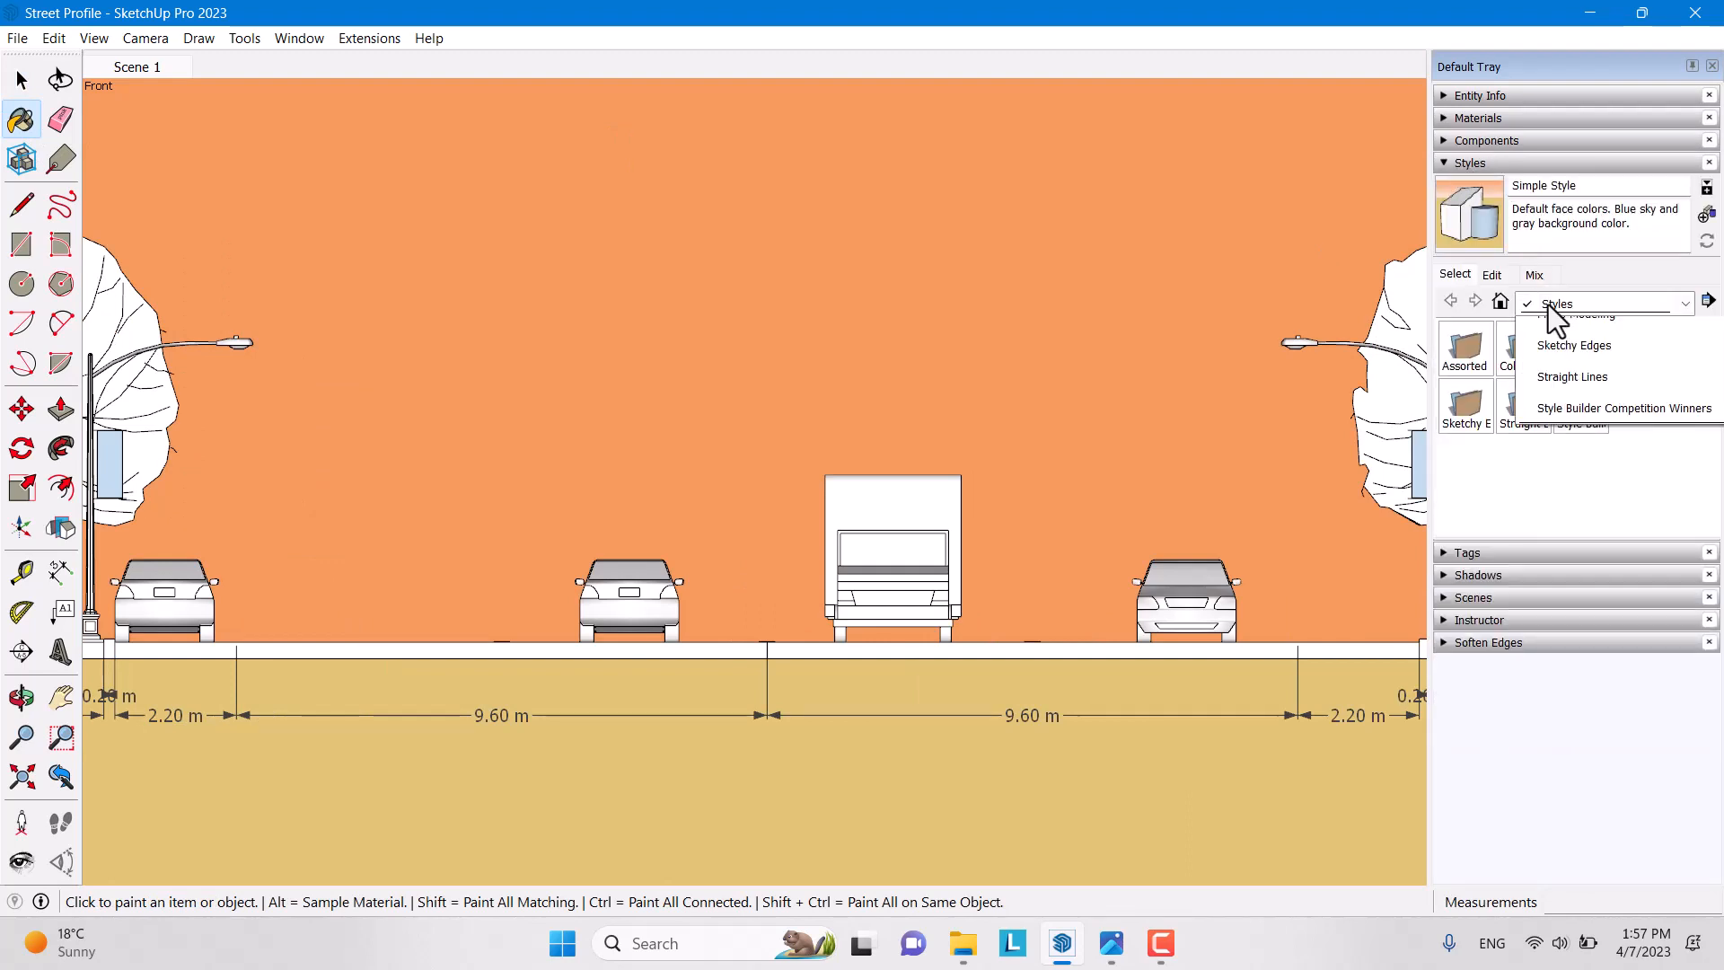
left_click(1551, 336)
Set the Simple Style's face display to shaded with textures and update the style with the change
left_click(1491, 274)
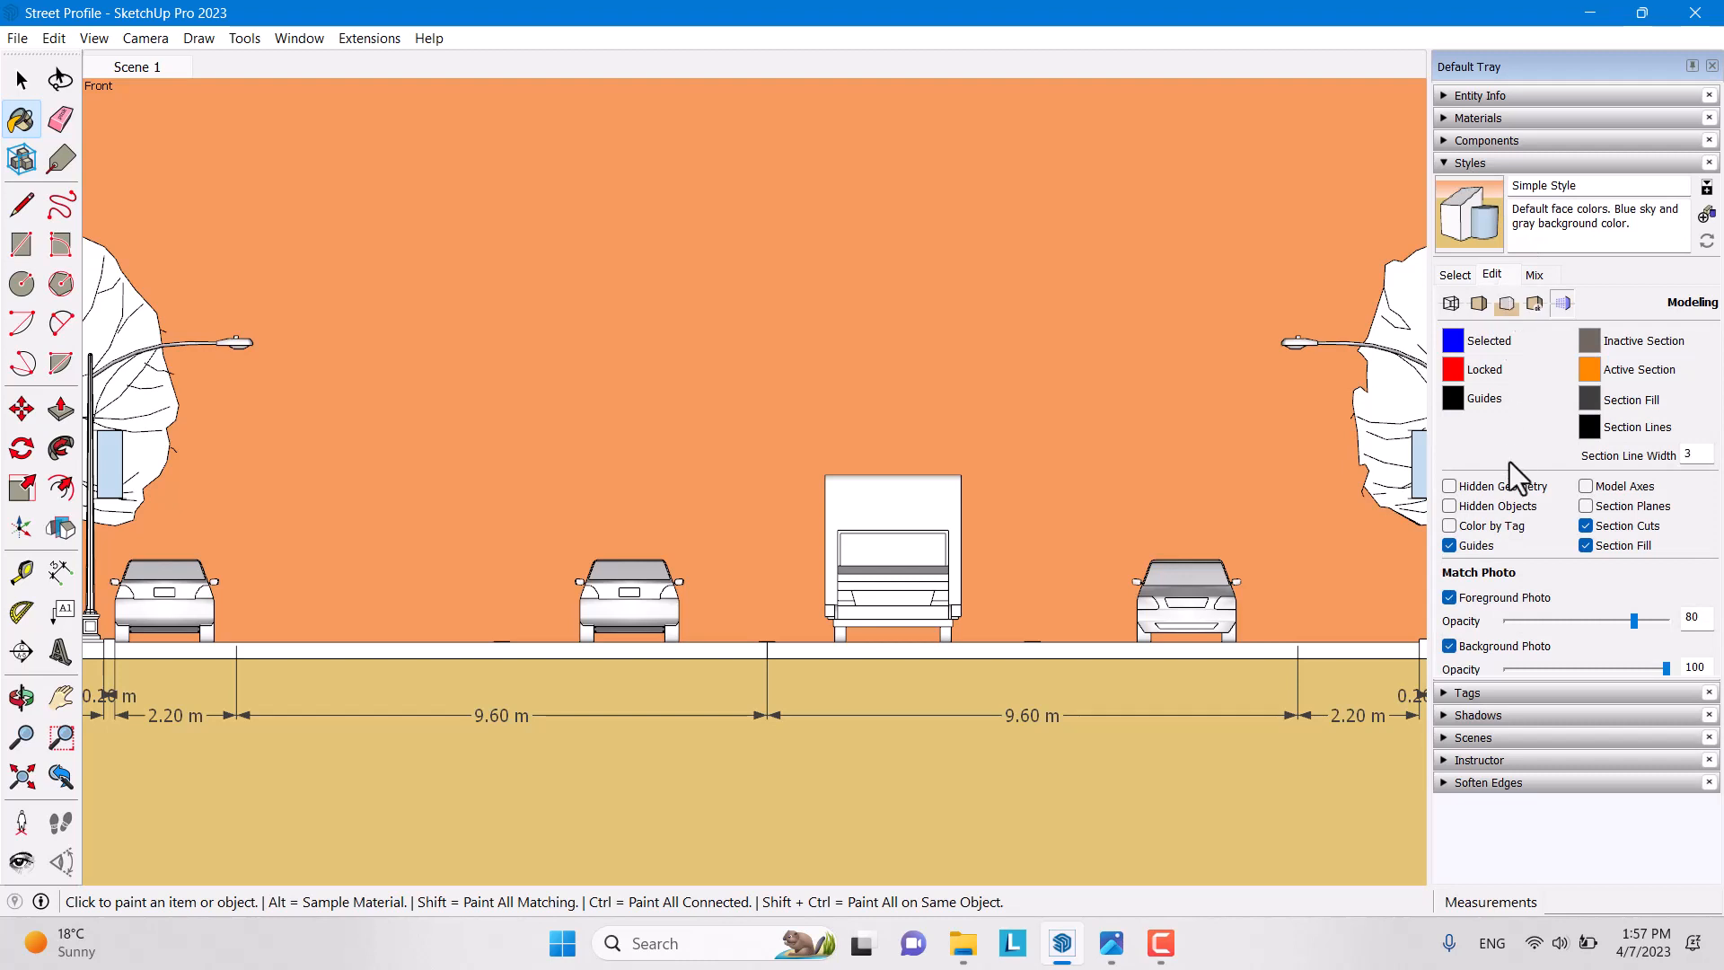
left_click(1450, 304)
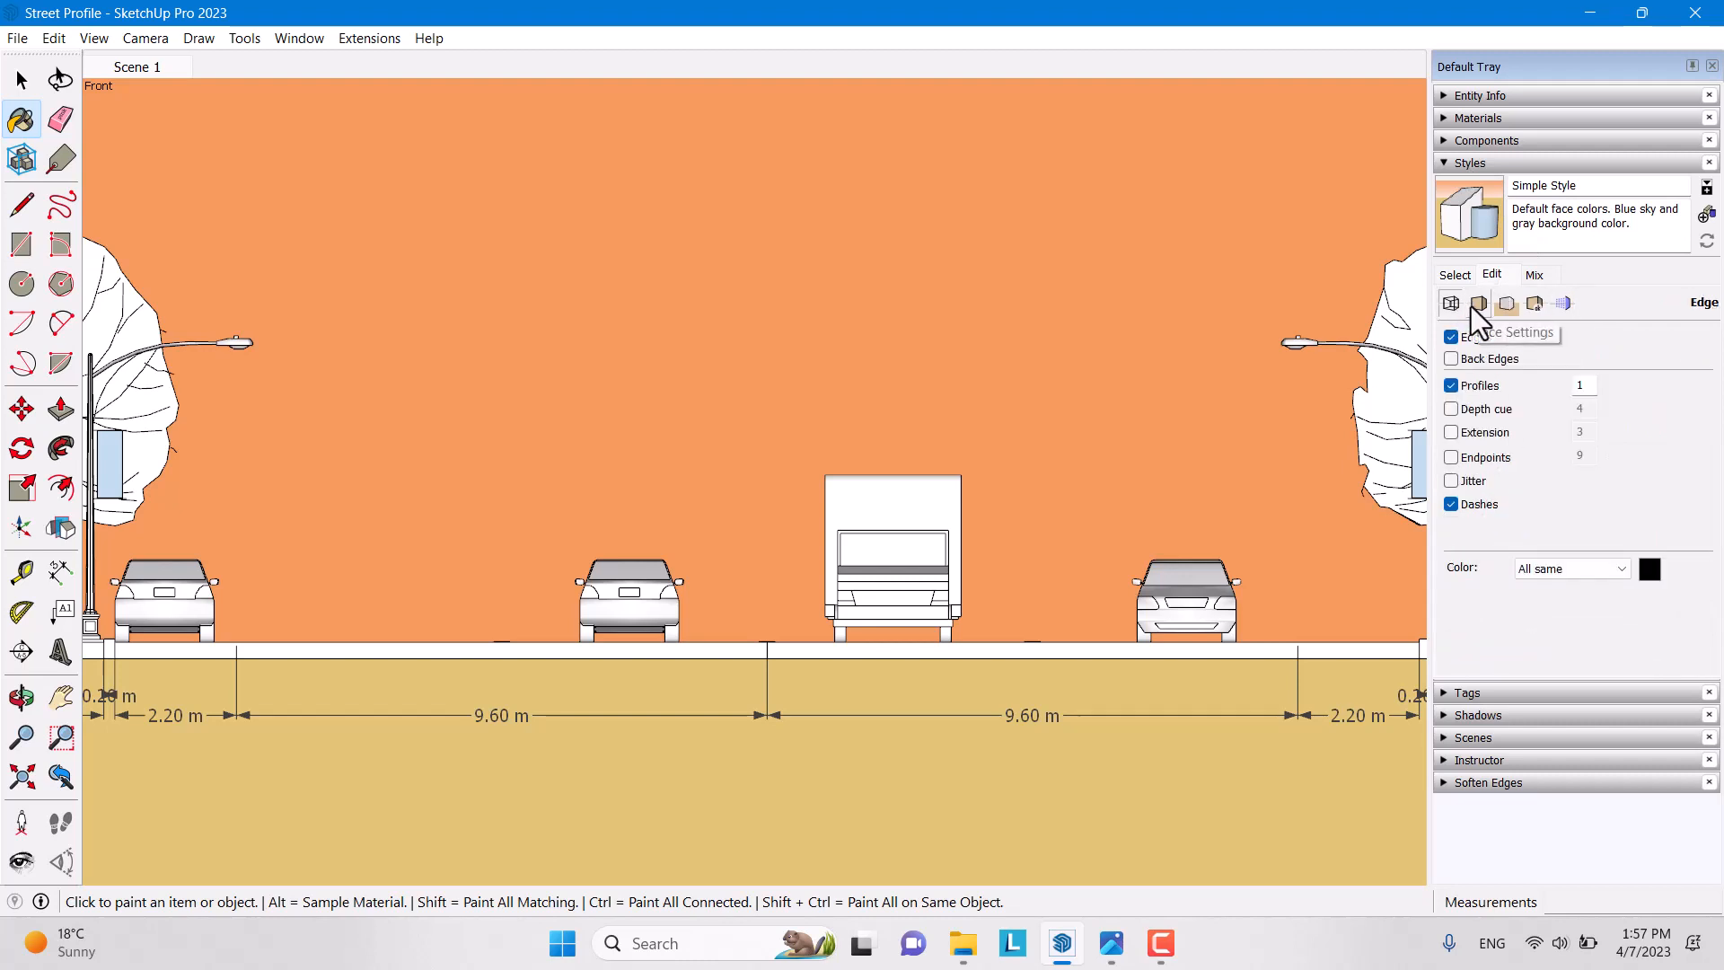
left_click(1472, 307)
left_click(1510, 420)
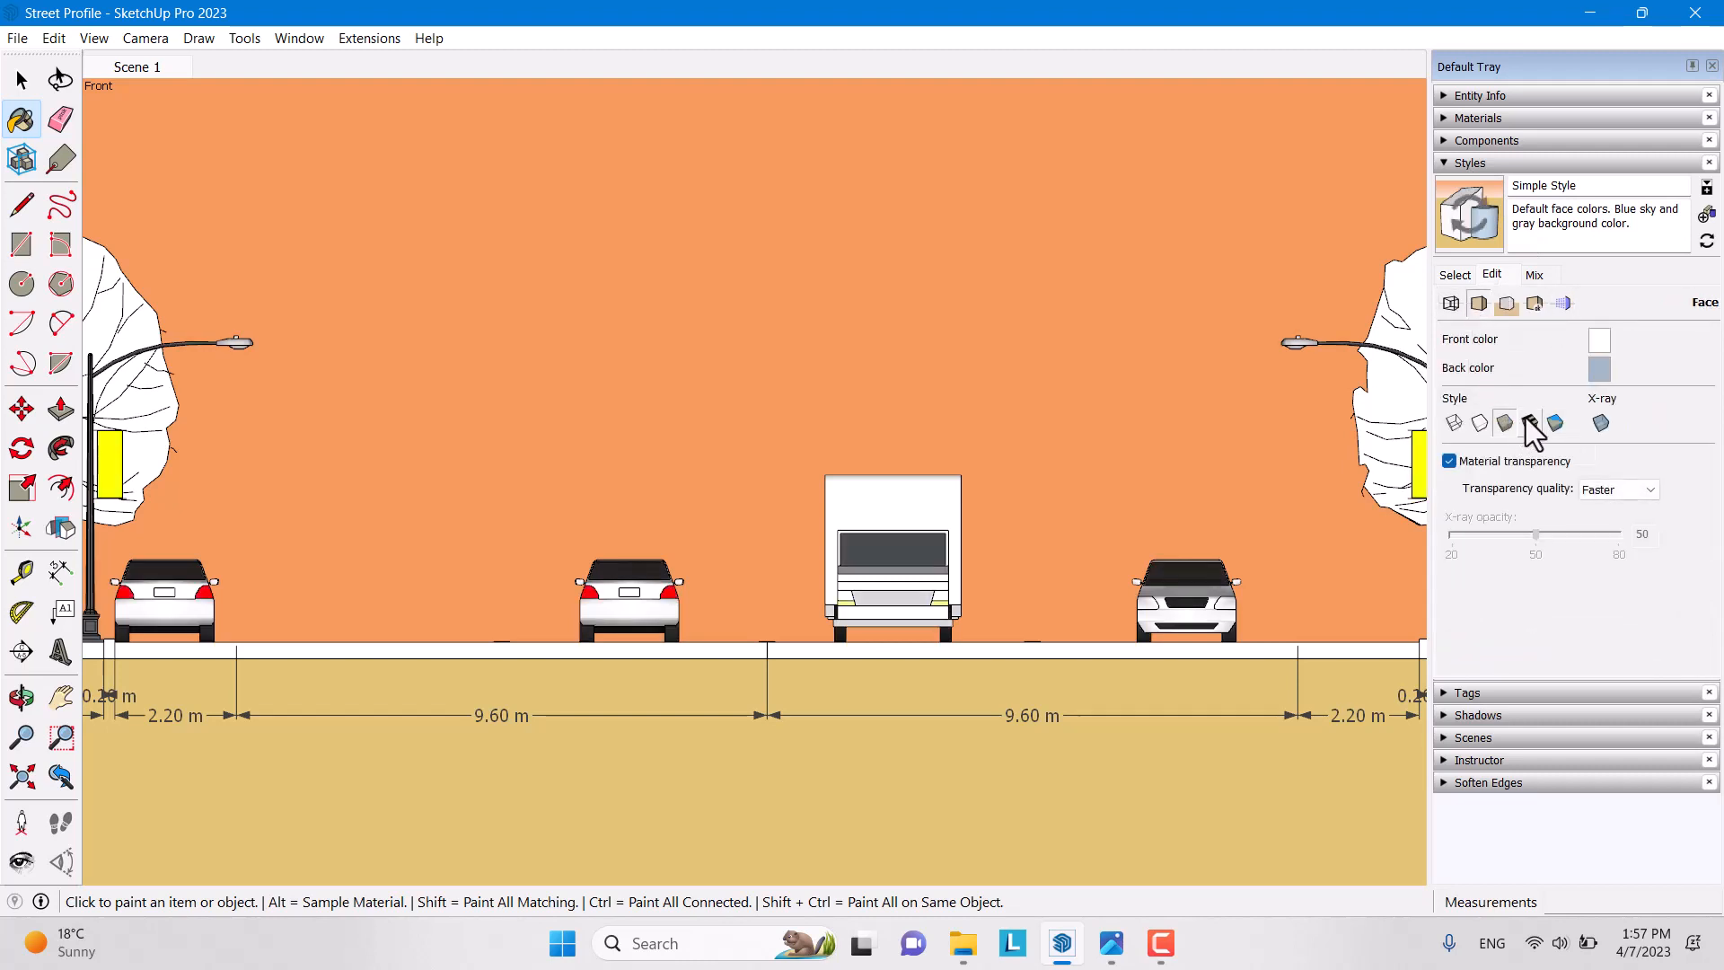
left_click(1529, 423)
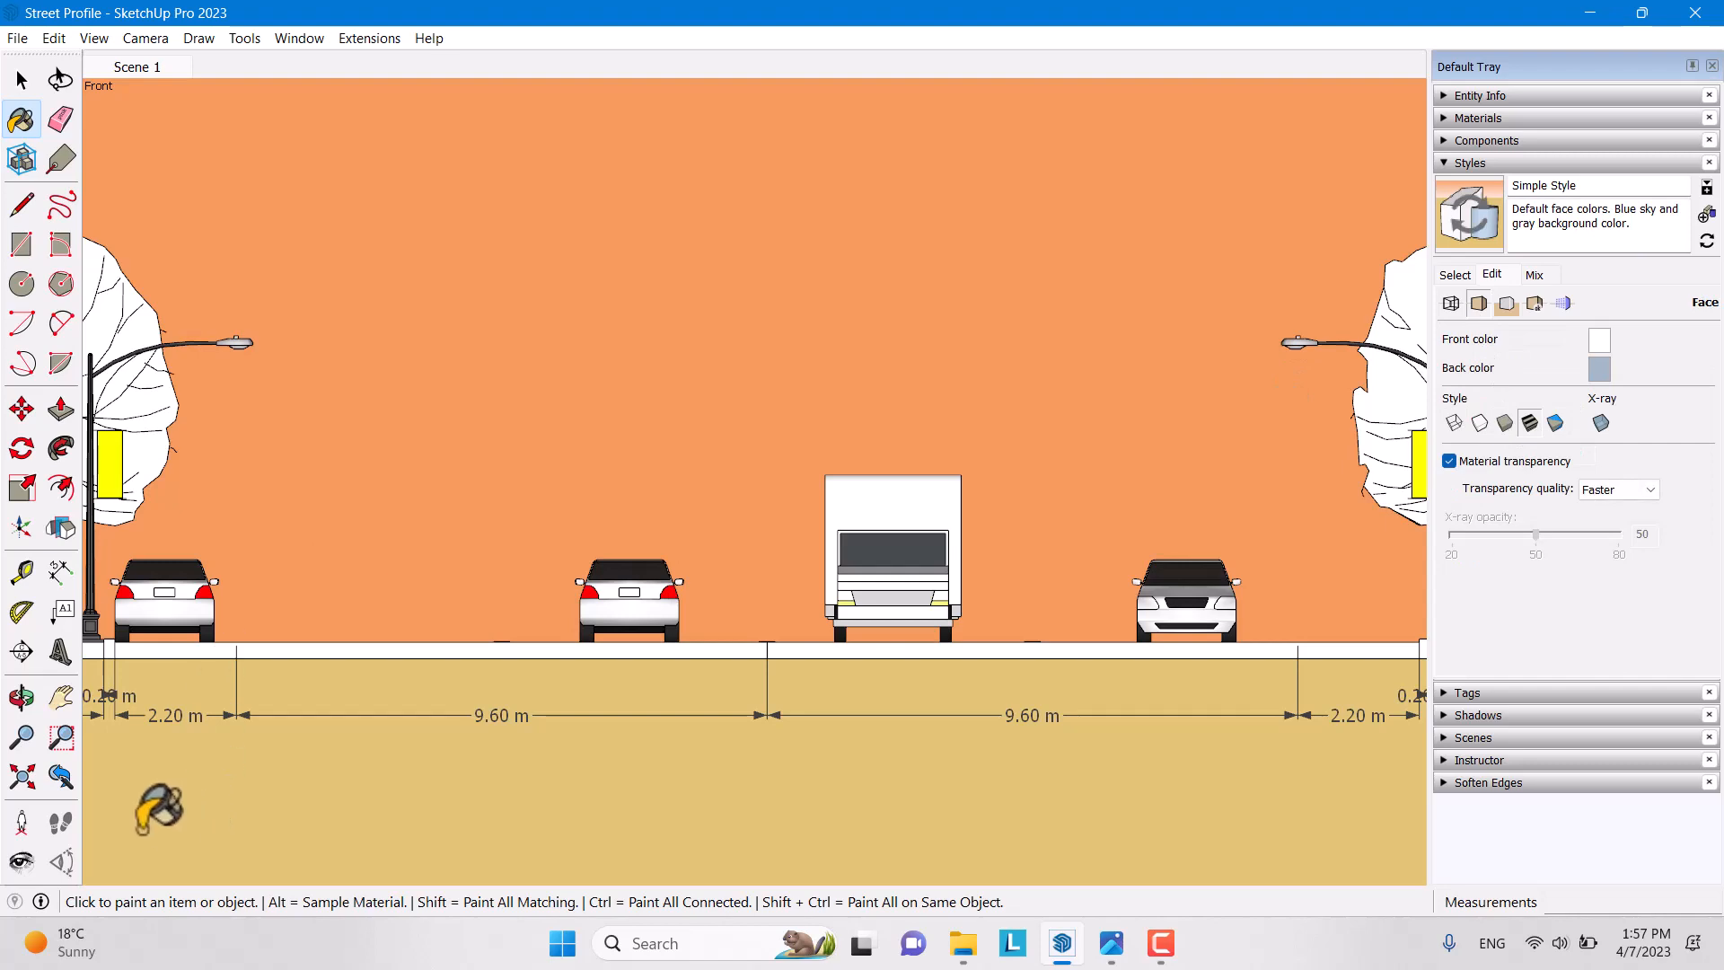
left_click(1707, 242)
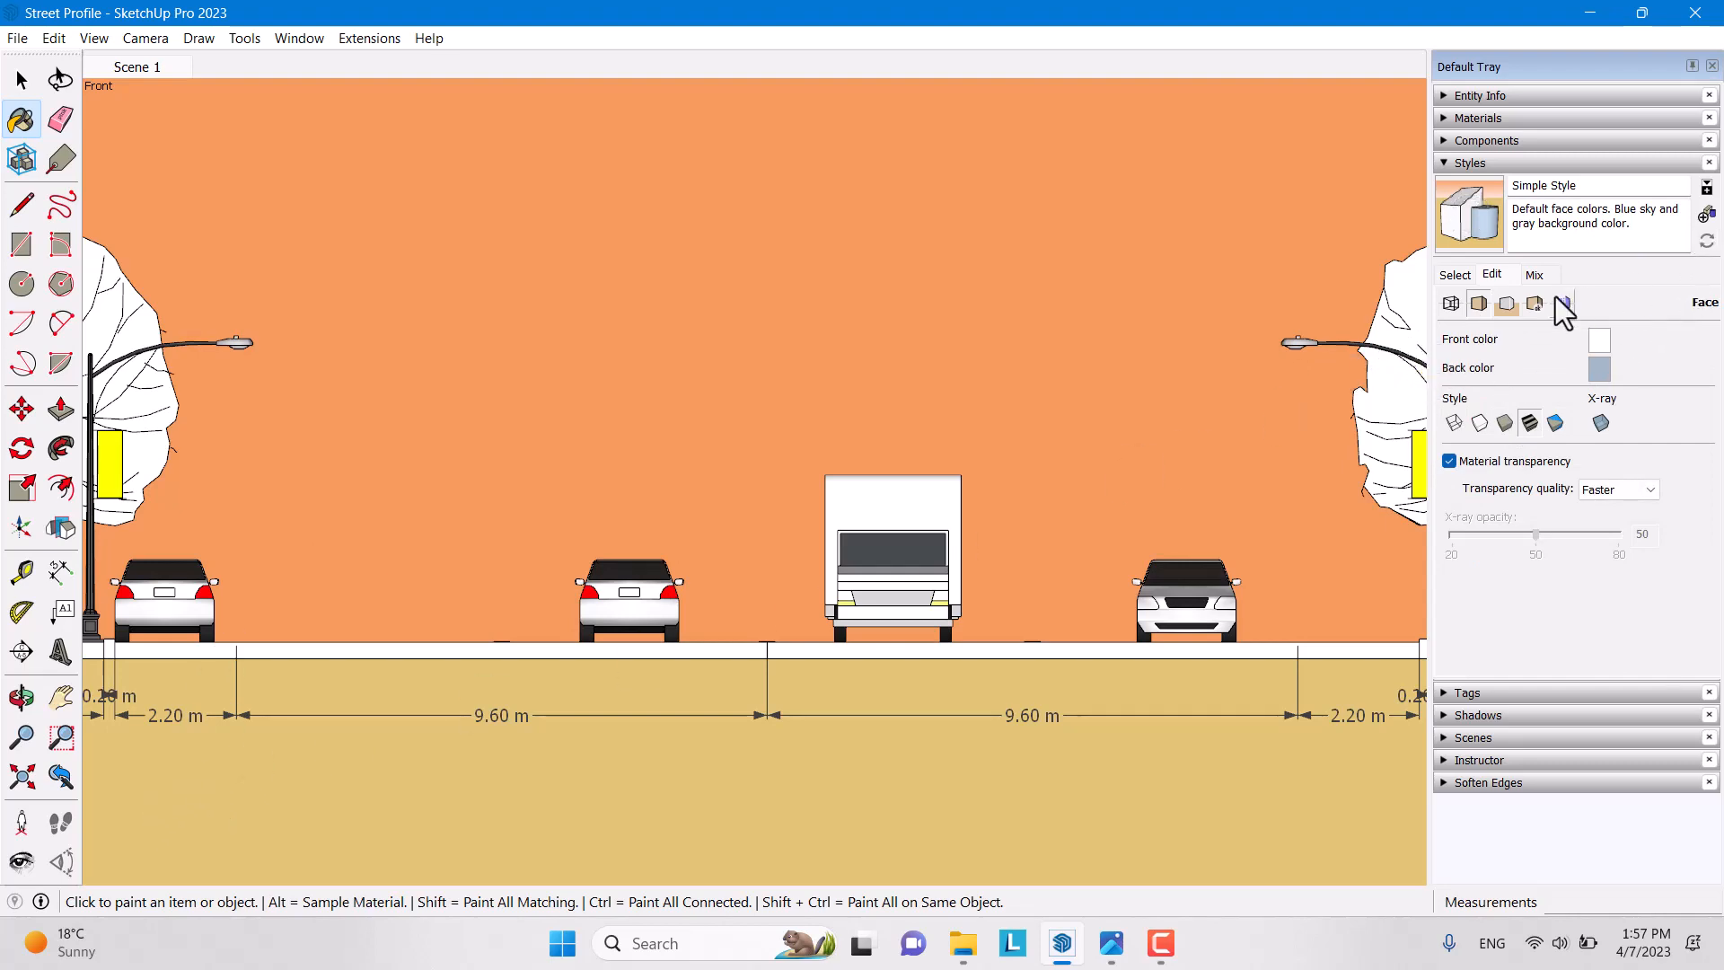
Try to colour the right tree green by editing the white material to RGB 58, 255, 125
scroll(1052, 599, "down", 3)
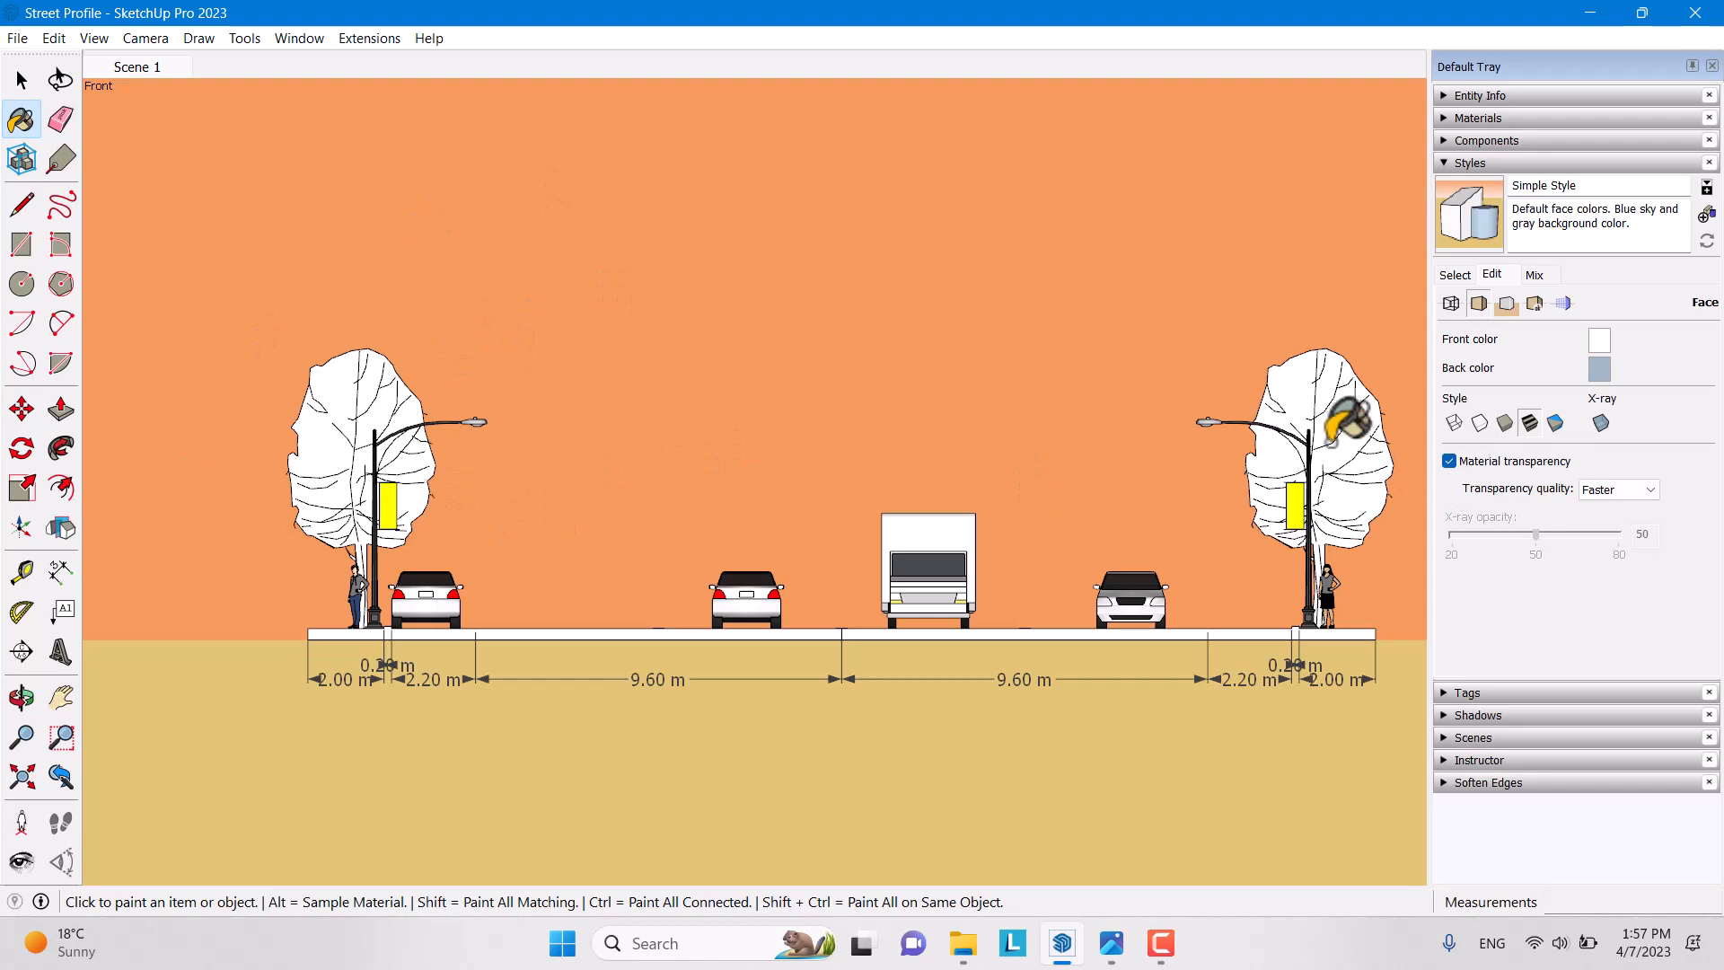
key("space")
double_click(1339, 428)
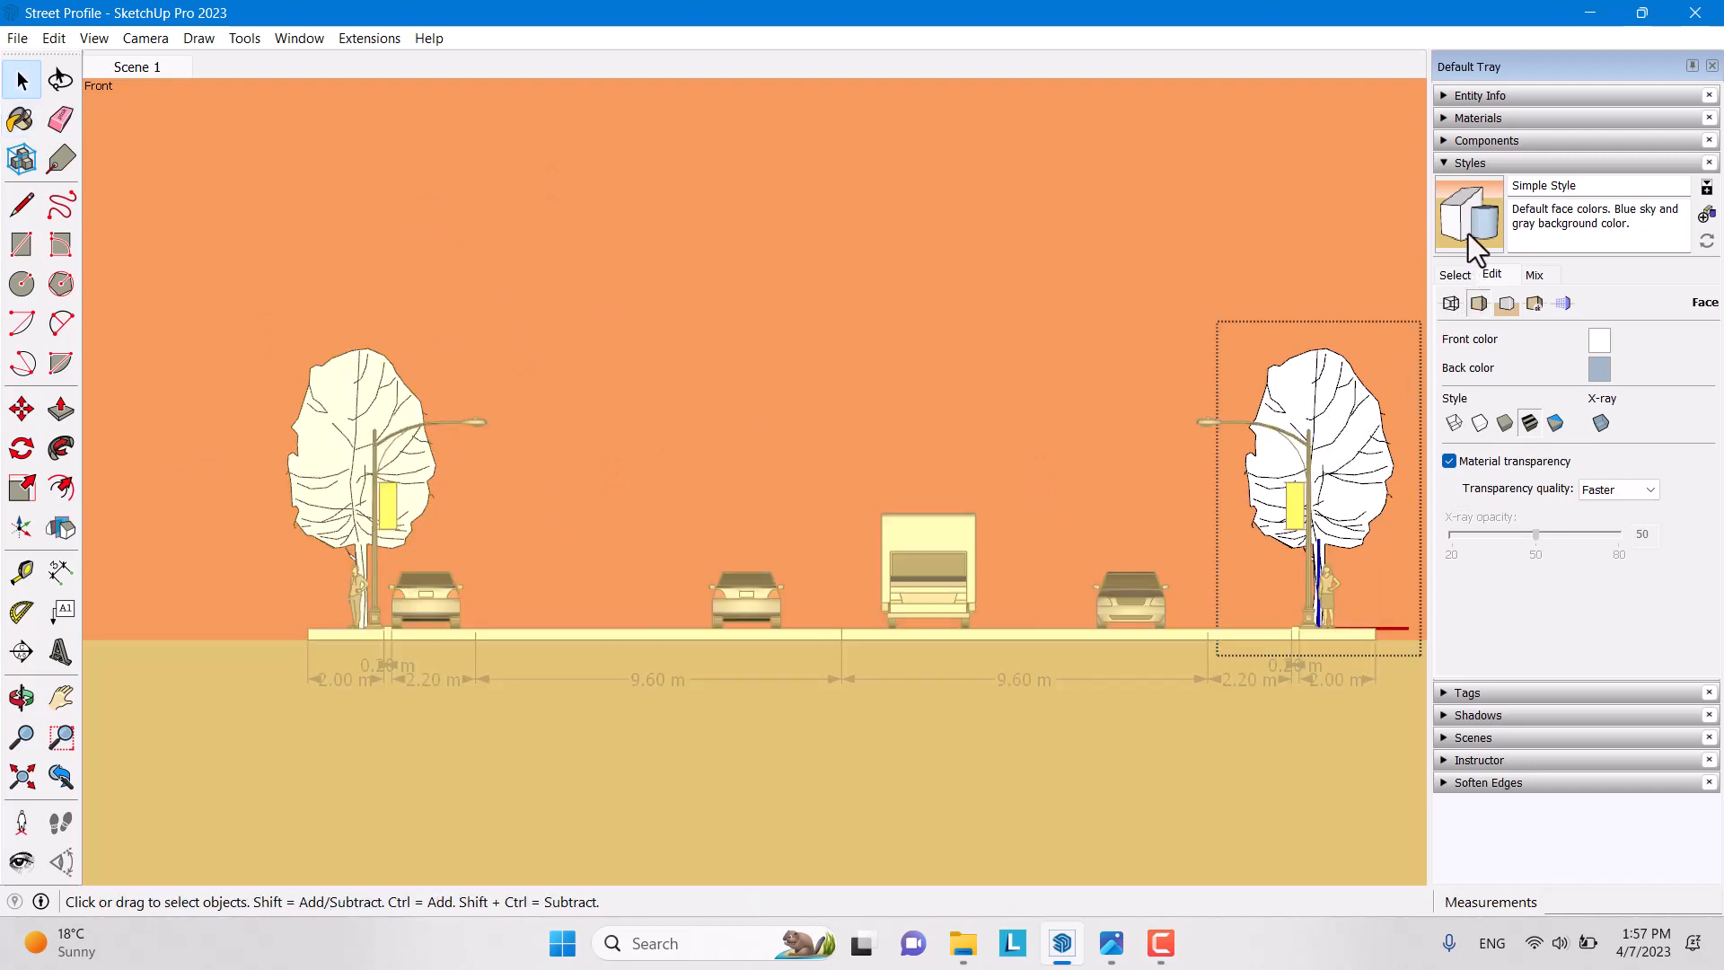
left_click(1455, 273)
left_click(1477, 118)
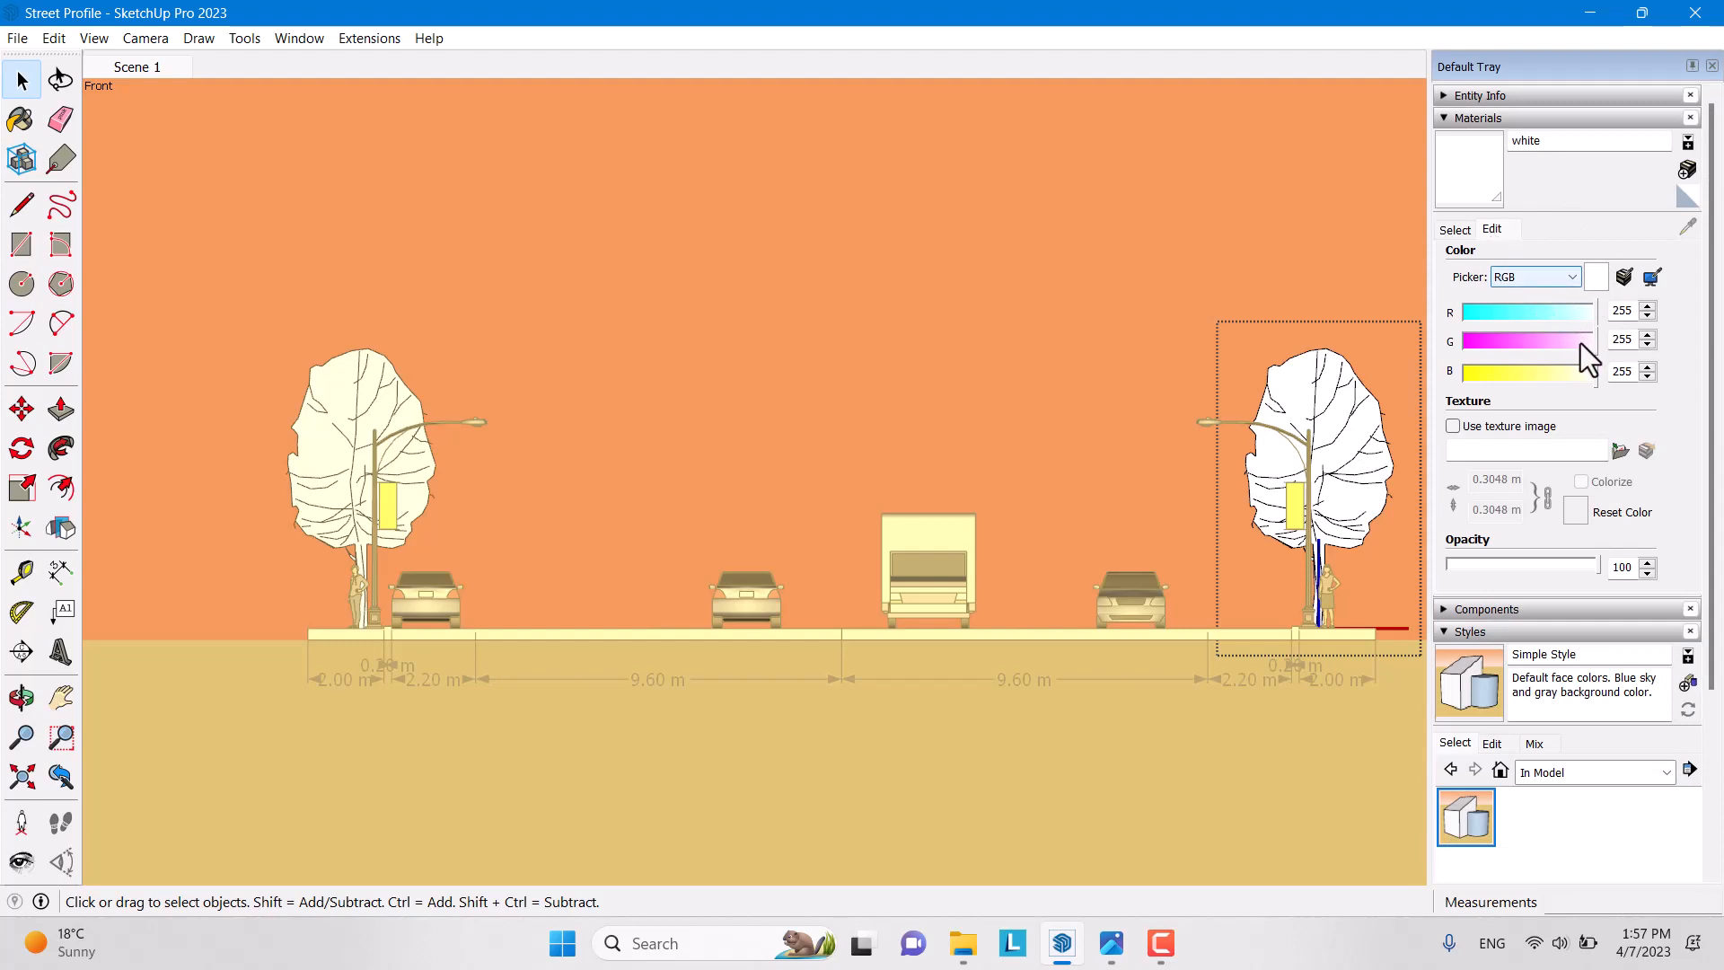
left_click_drag(1575, 317, 1496, 318)
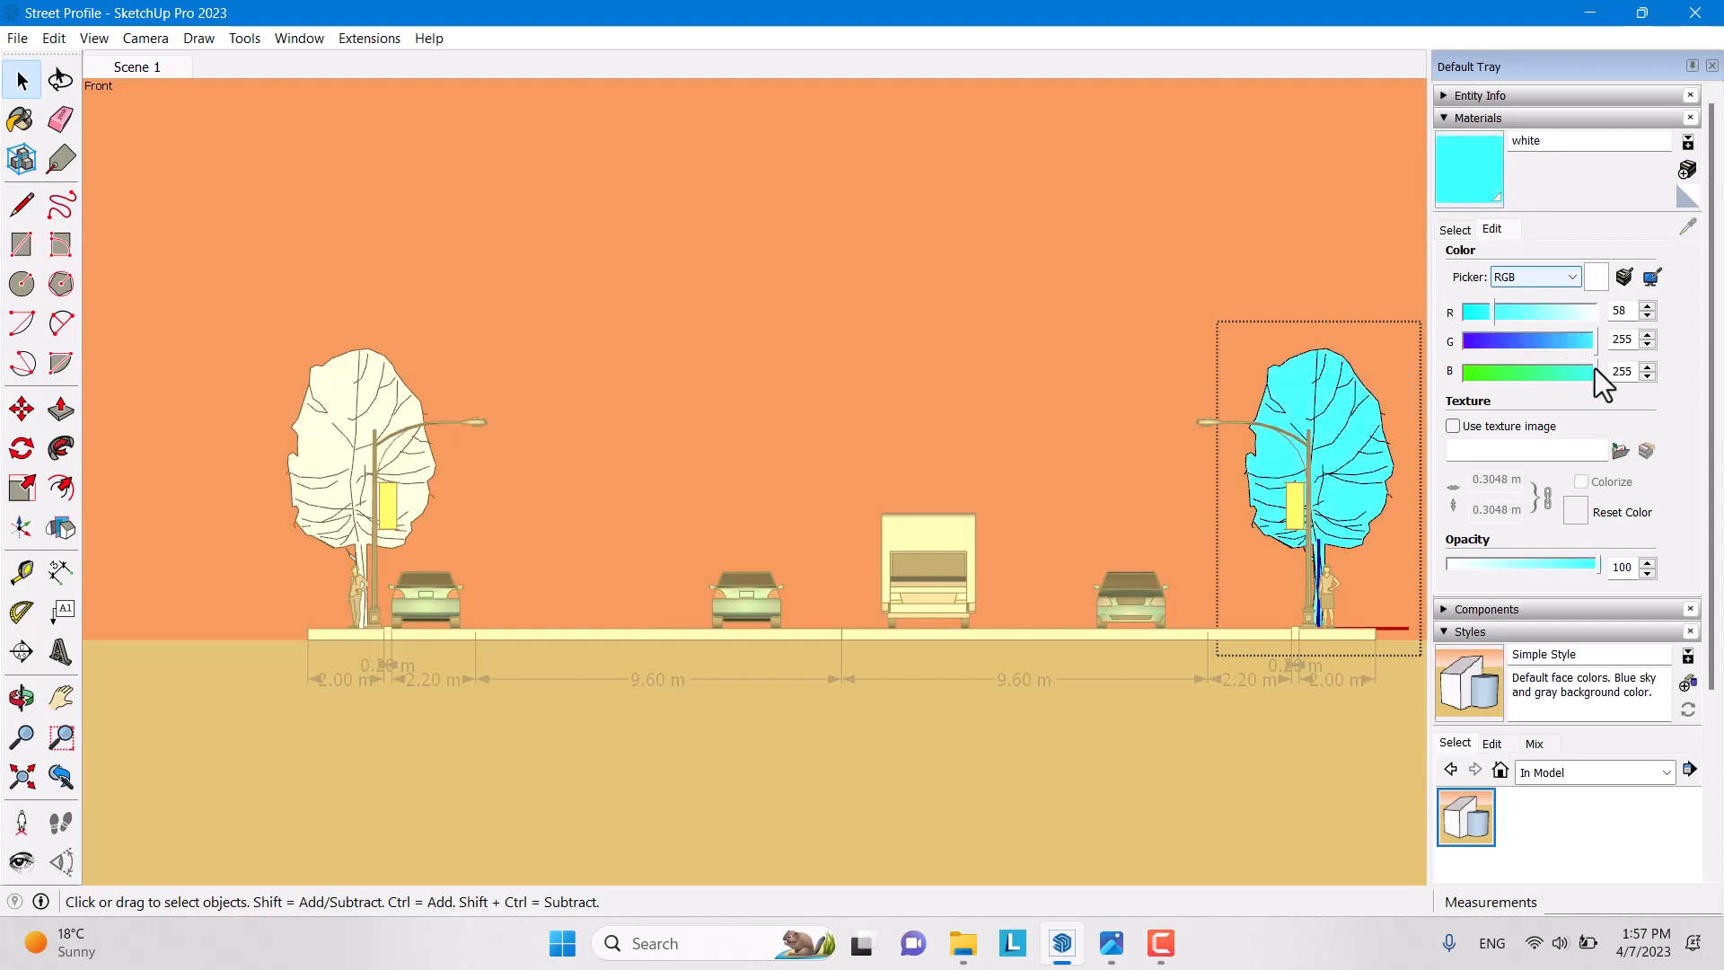
left_click_drag(1594, 368, 1527, 385)
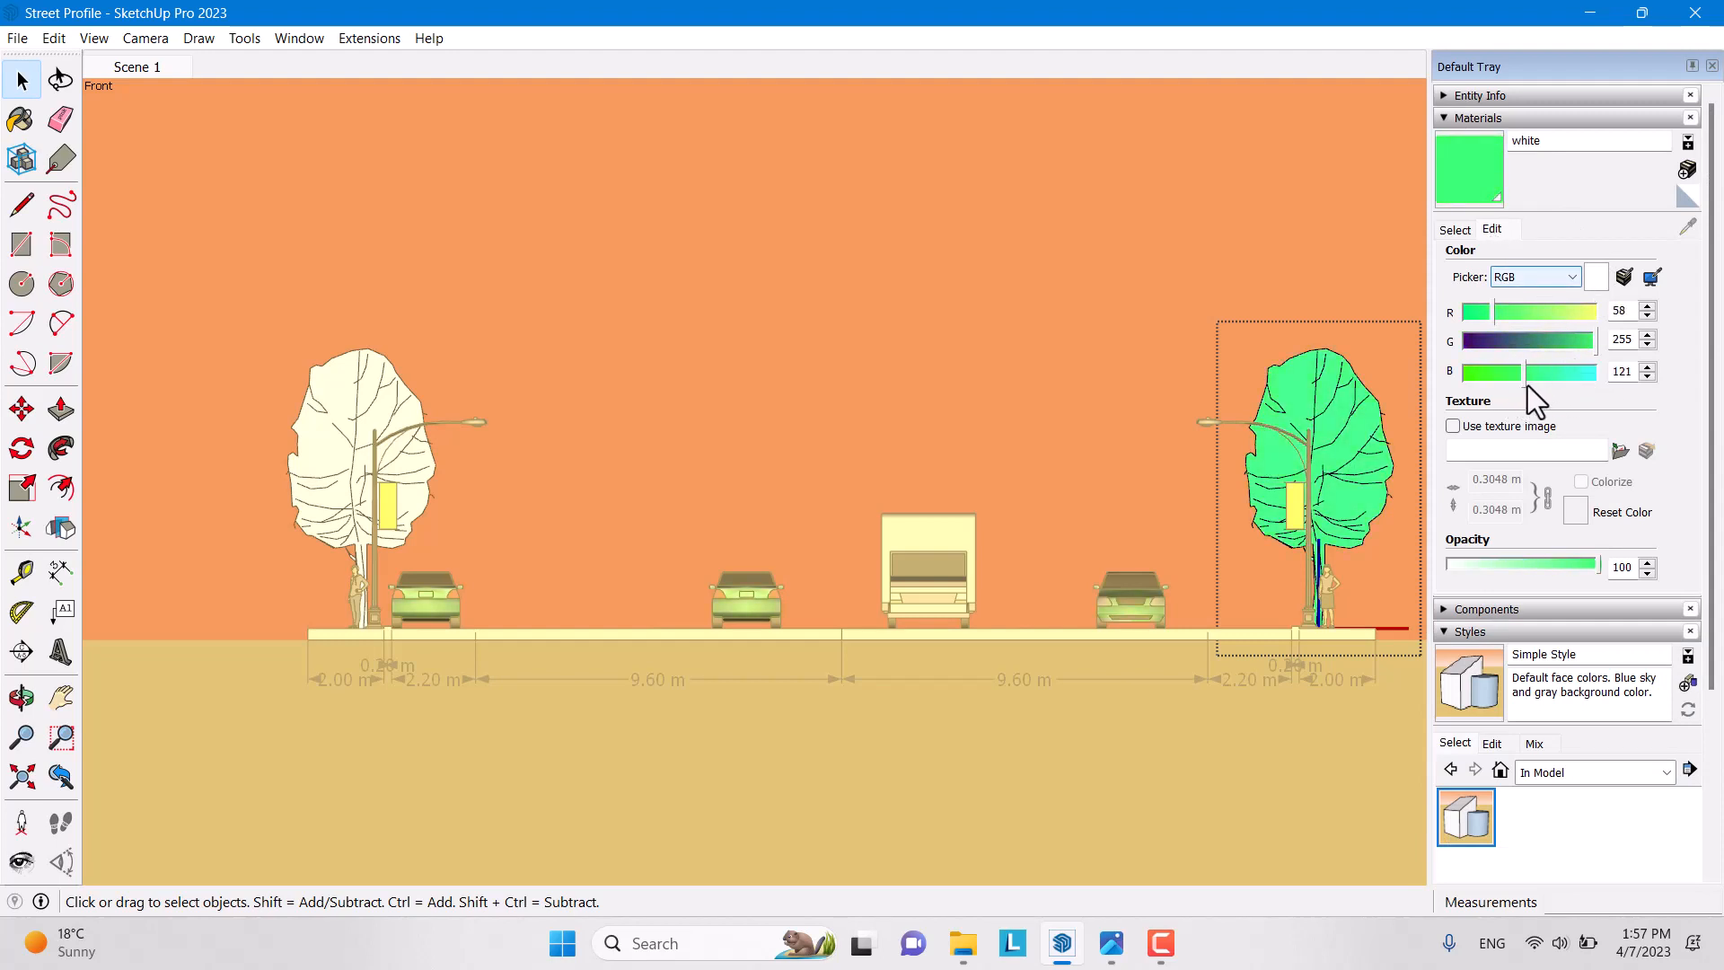
left_click(1158, 294)
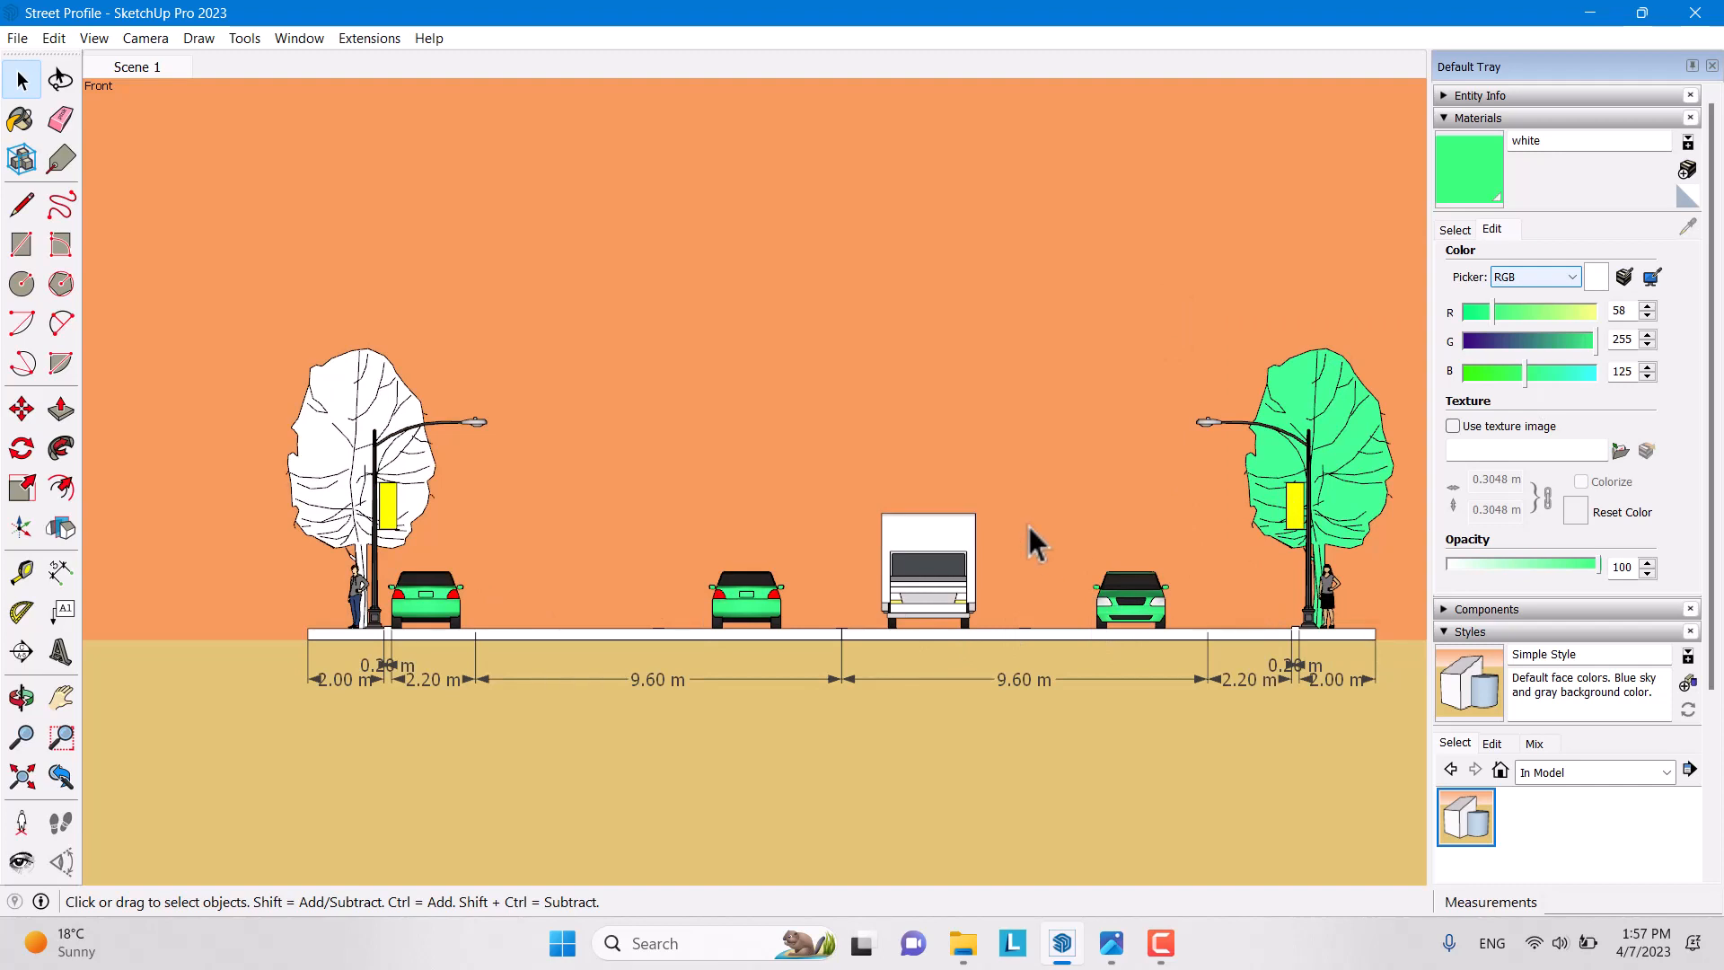
Undo the colour changes to the white material and clear the selection
key("ctrl+z")
key("ctrl+z")
left_click(1140, 337)
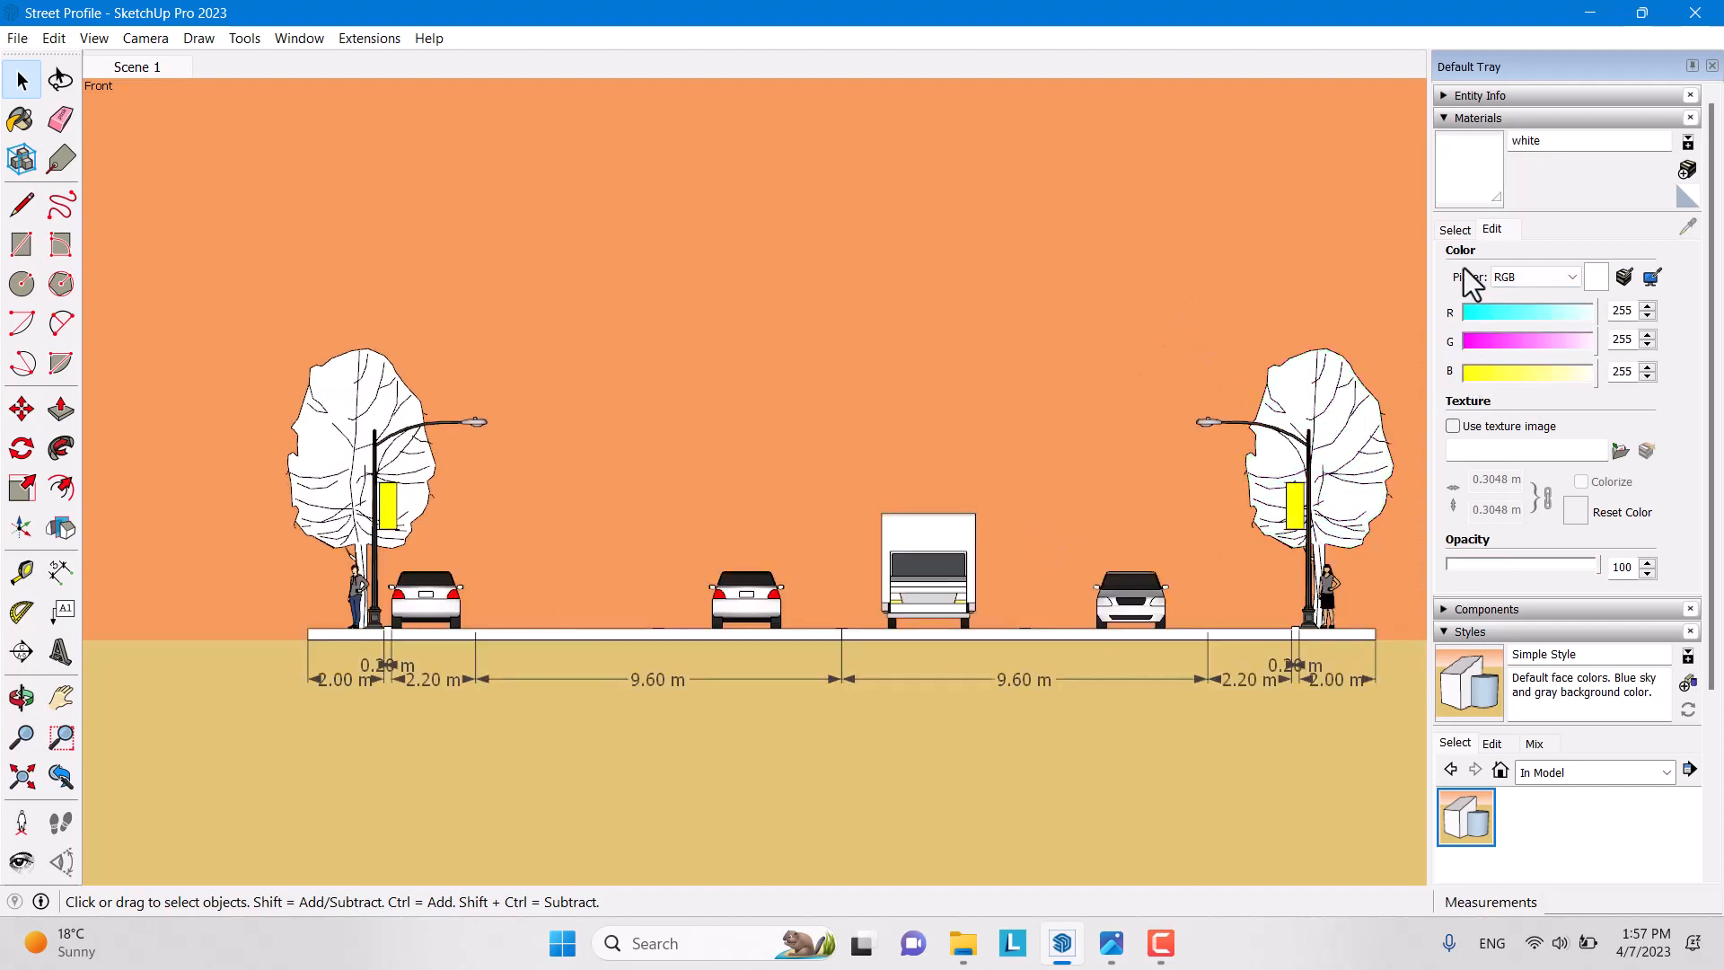
Paint the right and left trees with the 0065_Lime material from the Colors-Named collection
left_click(1459, 228)
scroll(1594, 391, "down", 6)
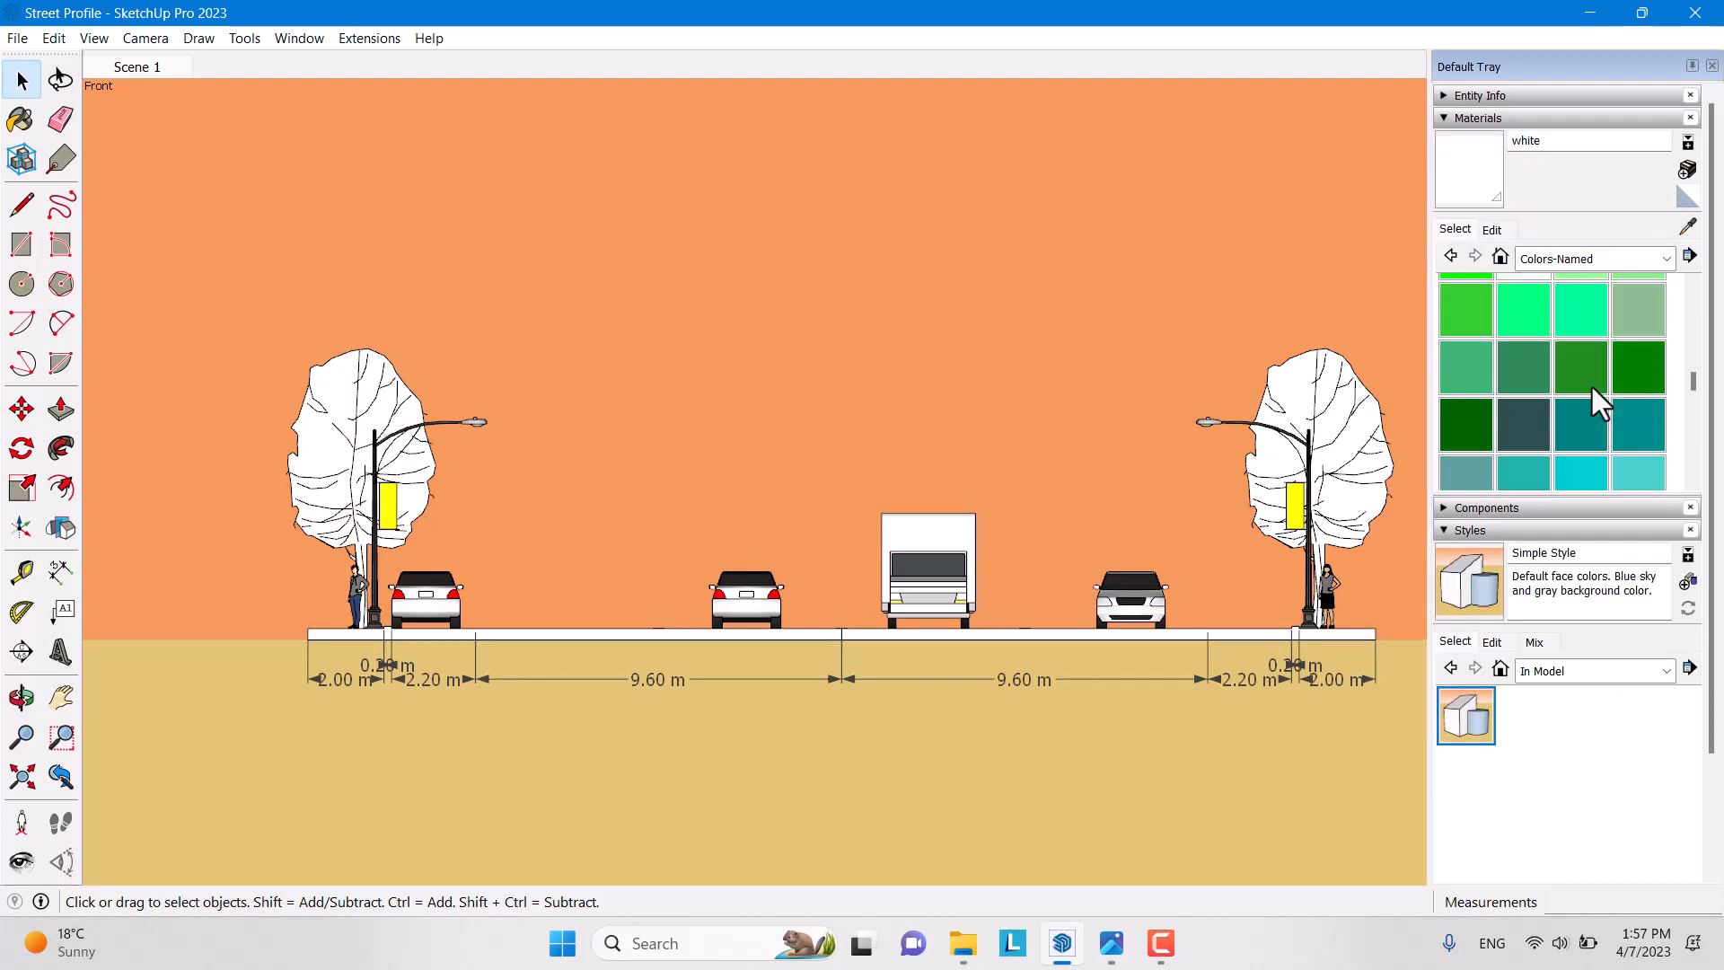
left_click(1475, 454)
left_click(1304, 415)
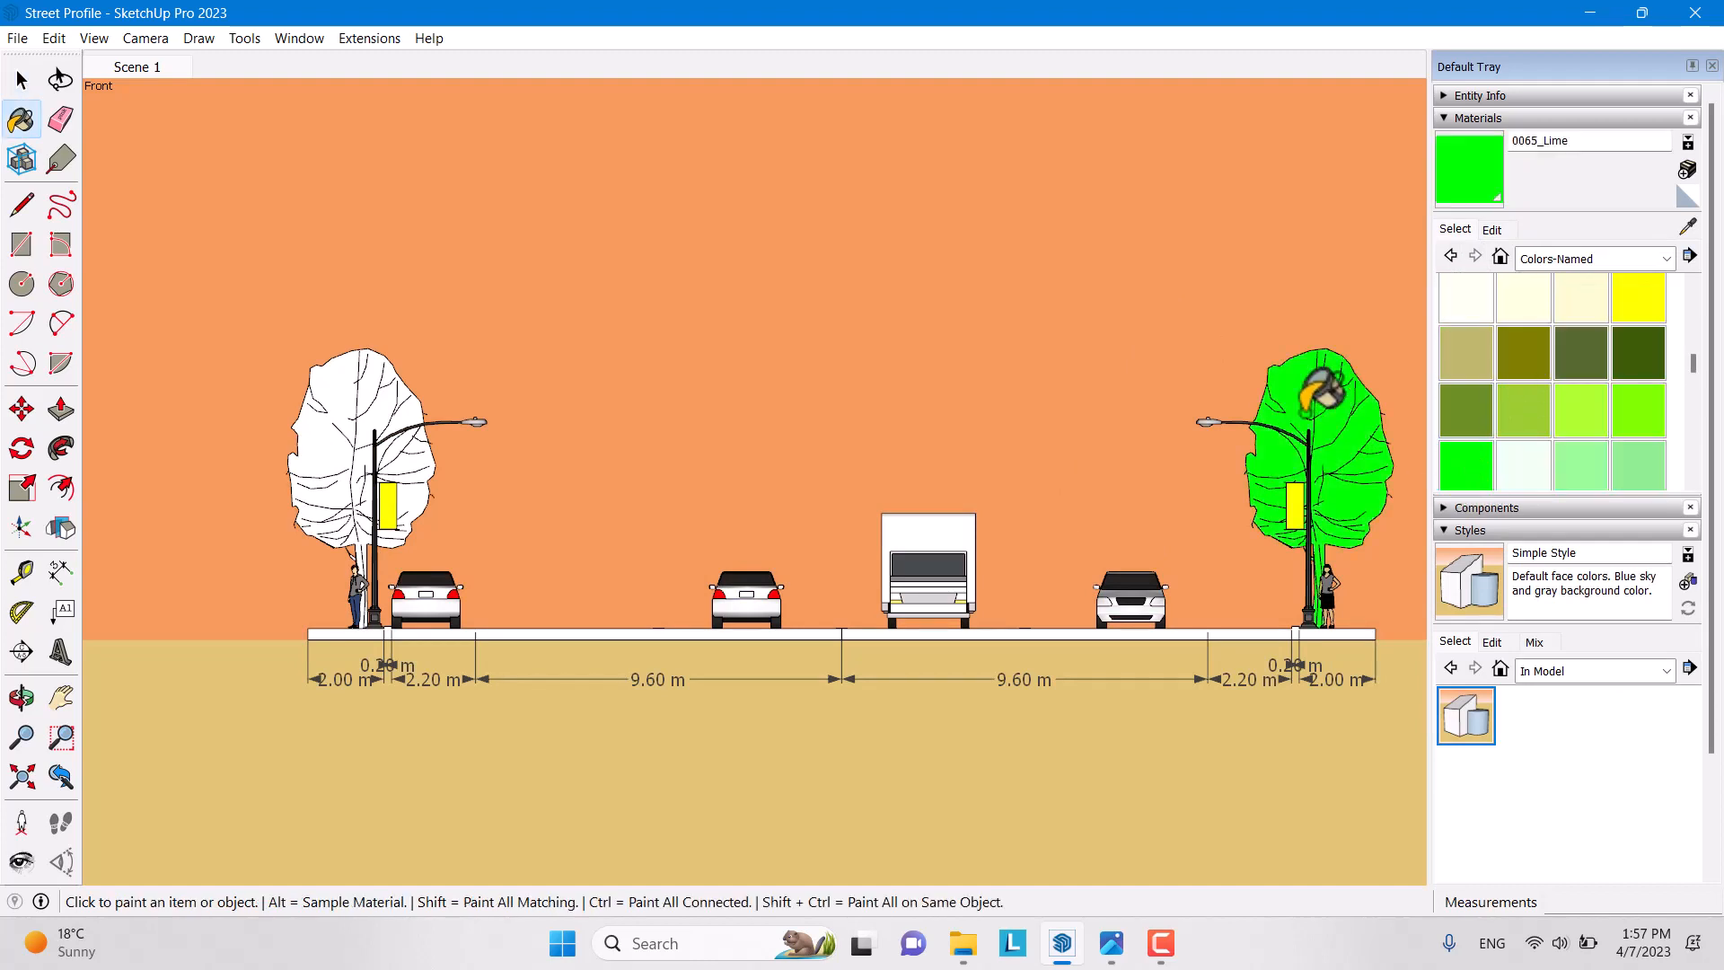
left_click(360, 409)
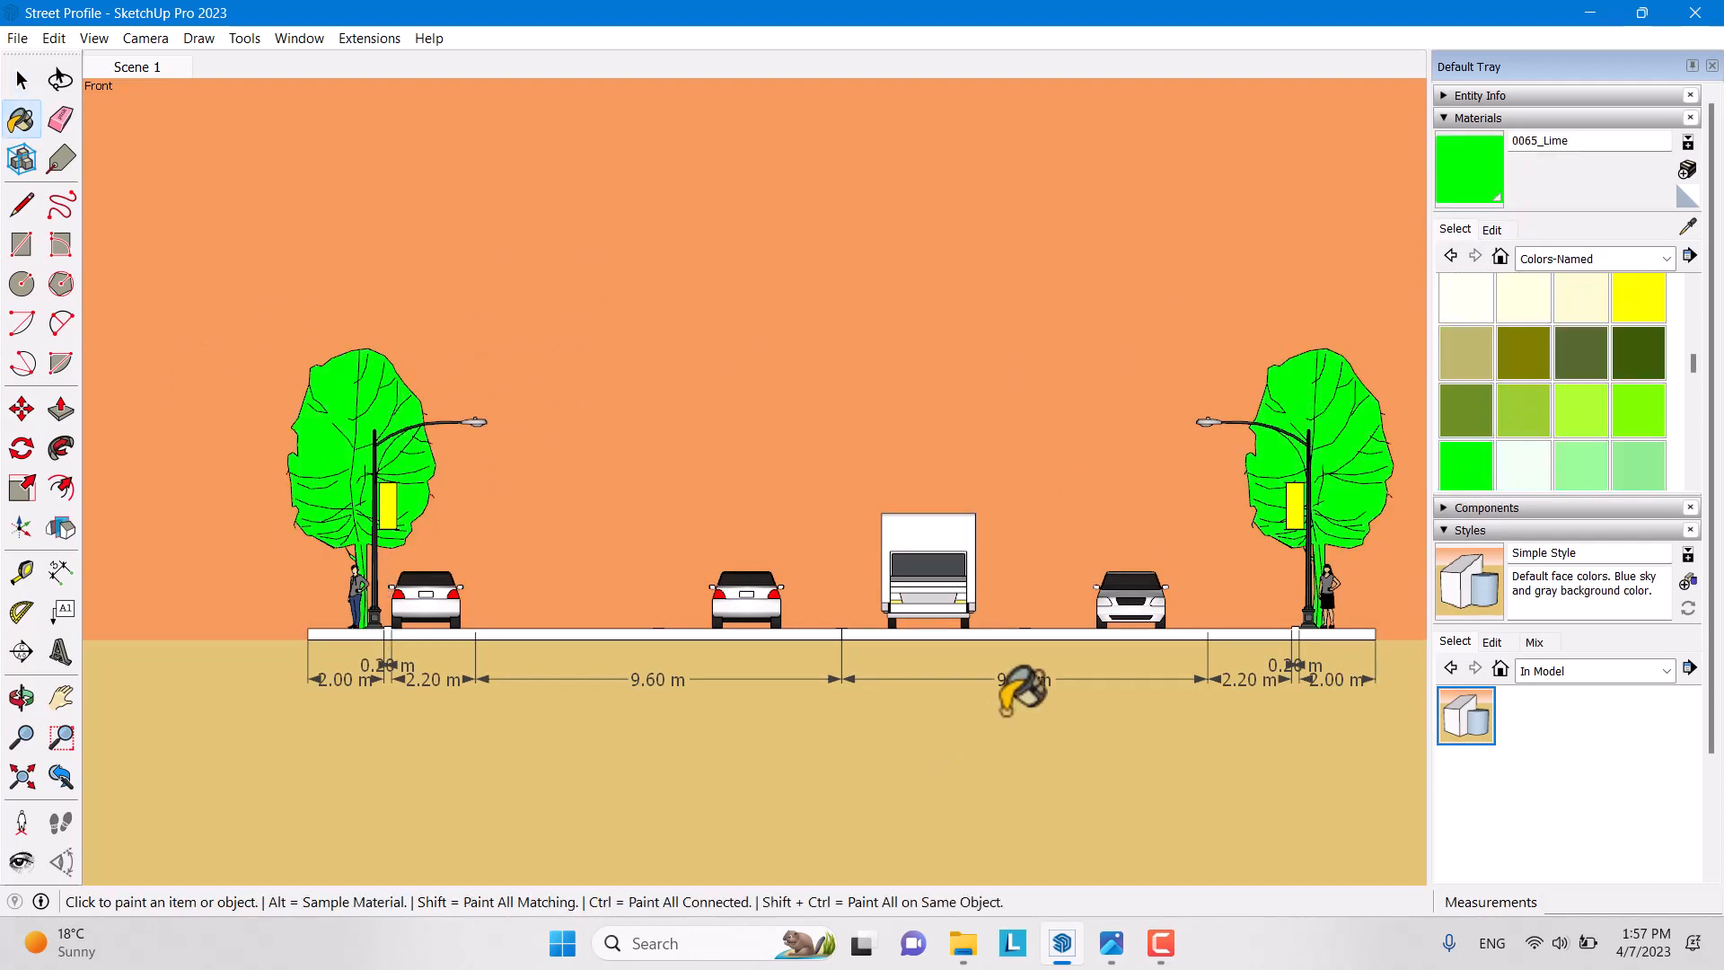
key("space")
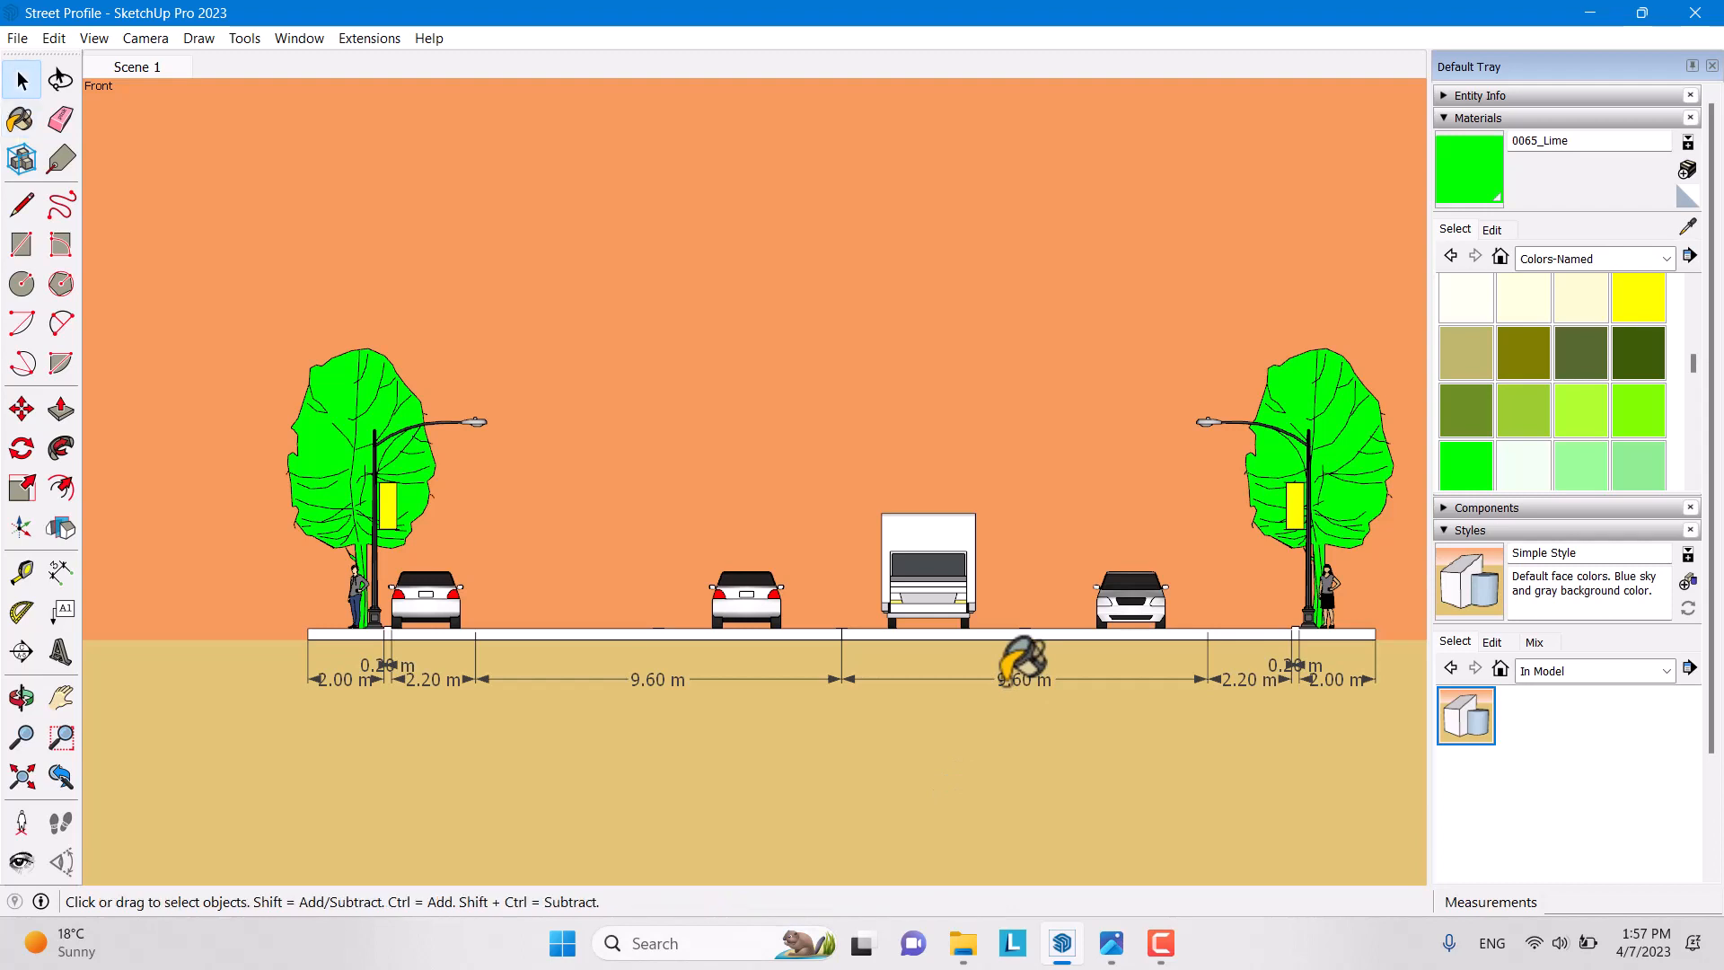
Shift the 0065_Lime material to yellow-green by raising its red value to 147, and collapse the material settings
left_click(1491, 229)
left_click_drag(1478, 315, 1539, 311)
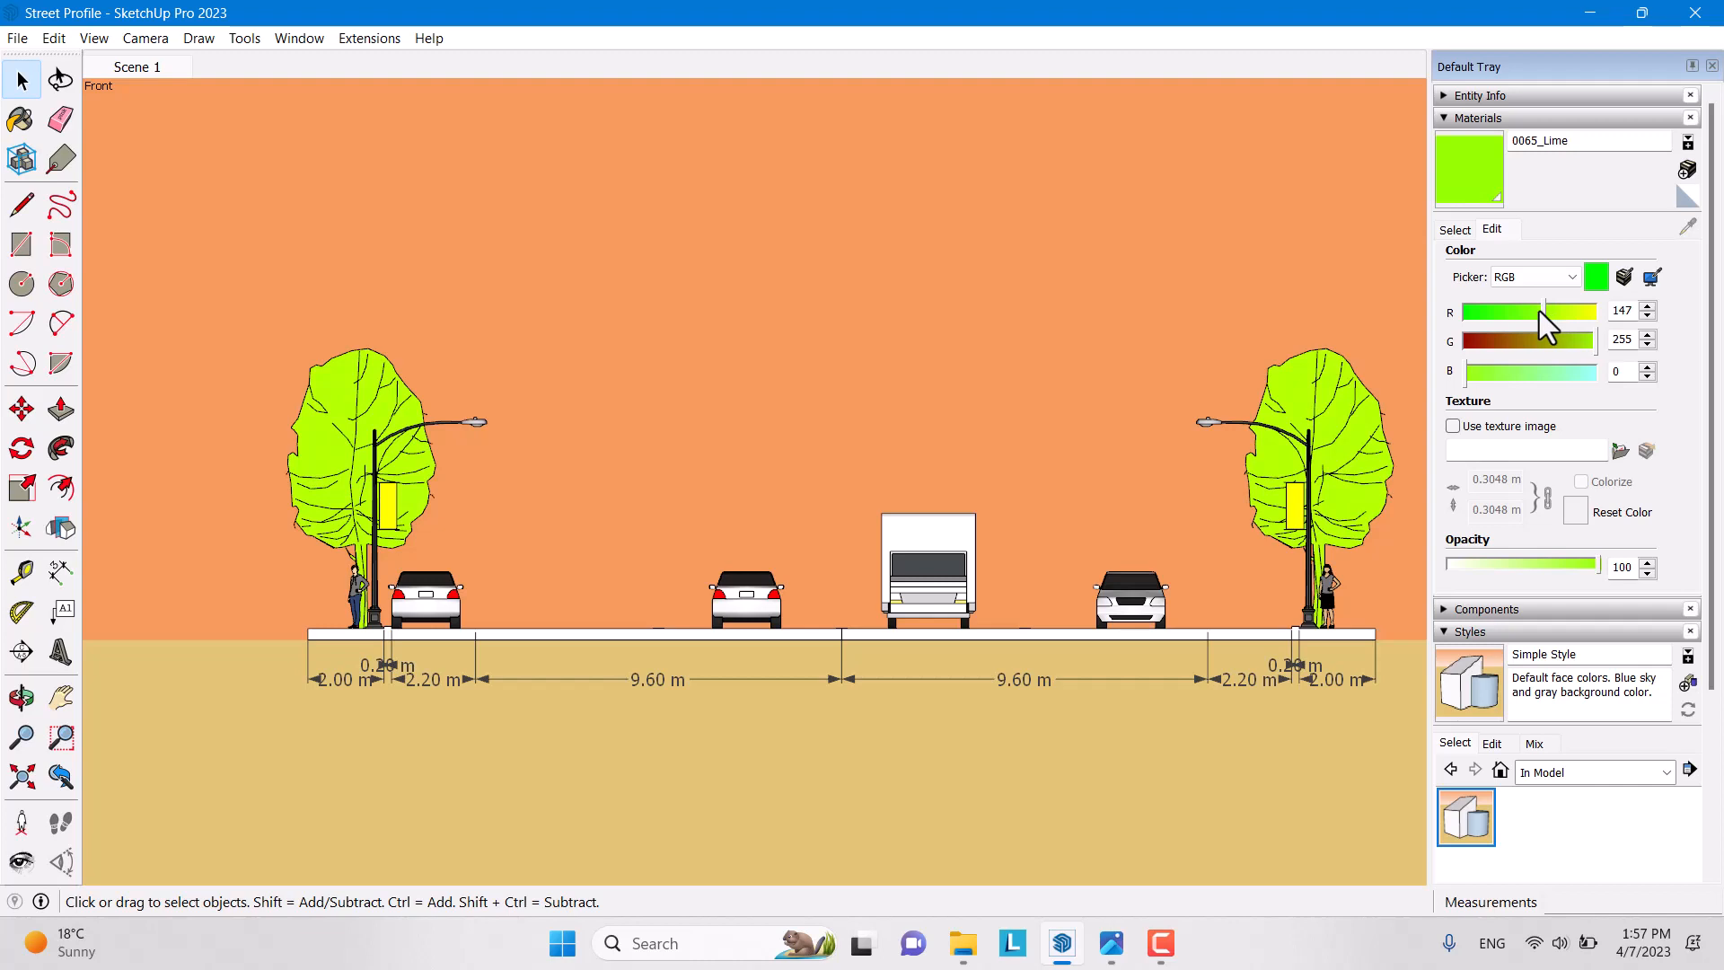
left_click(1455, 230)
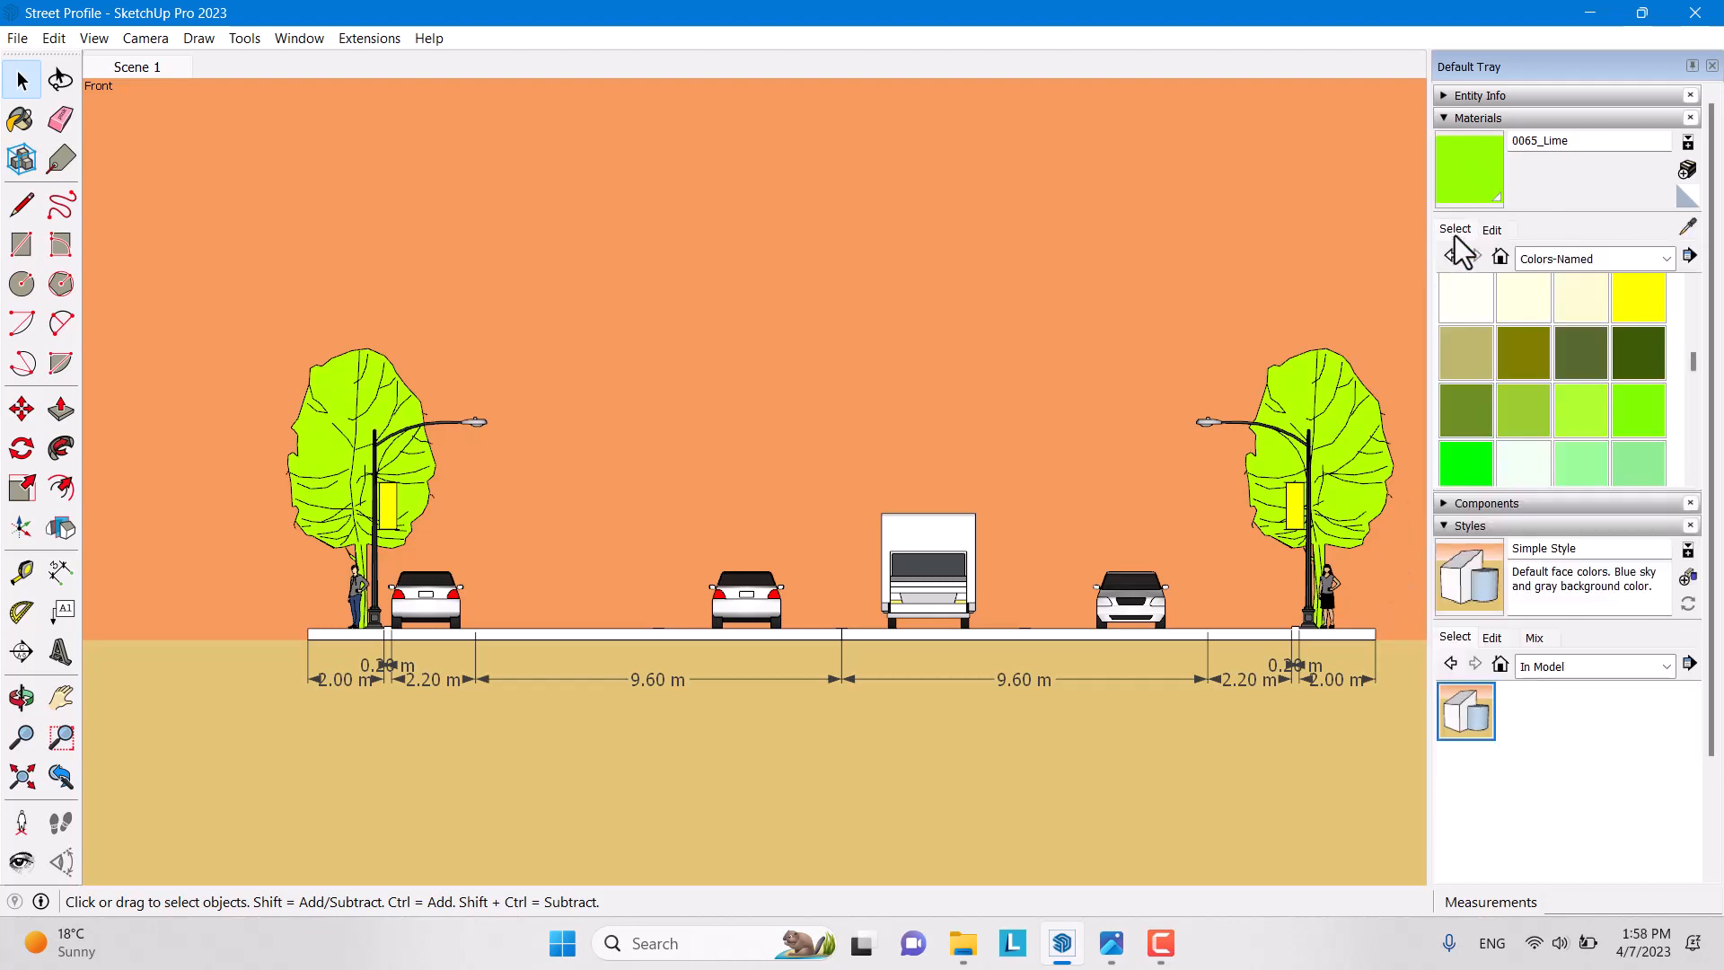
left_click(1476, 119)
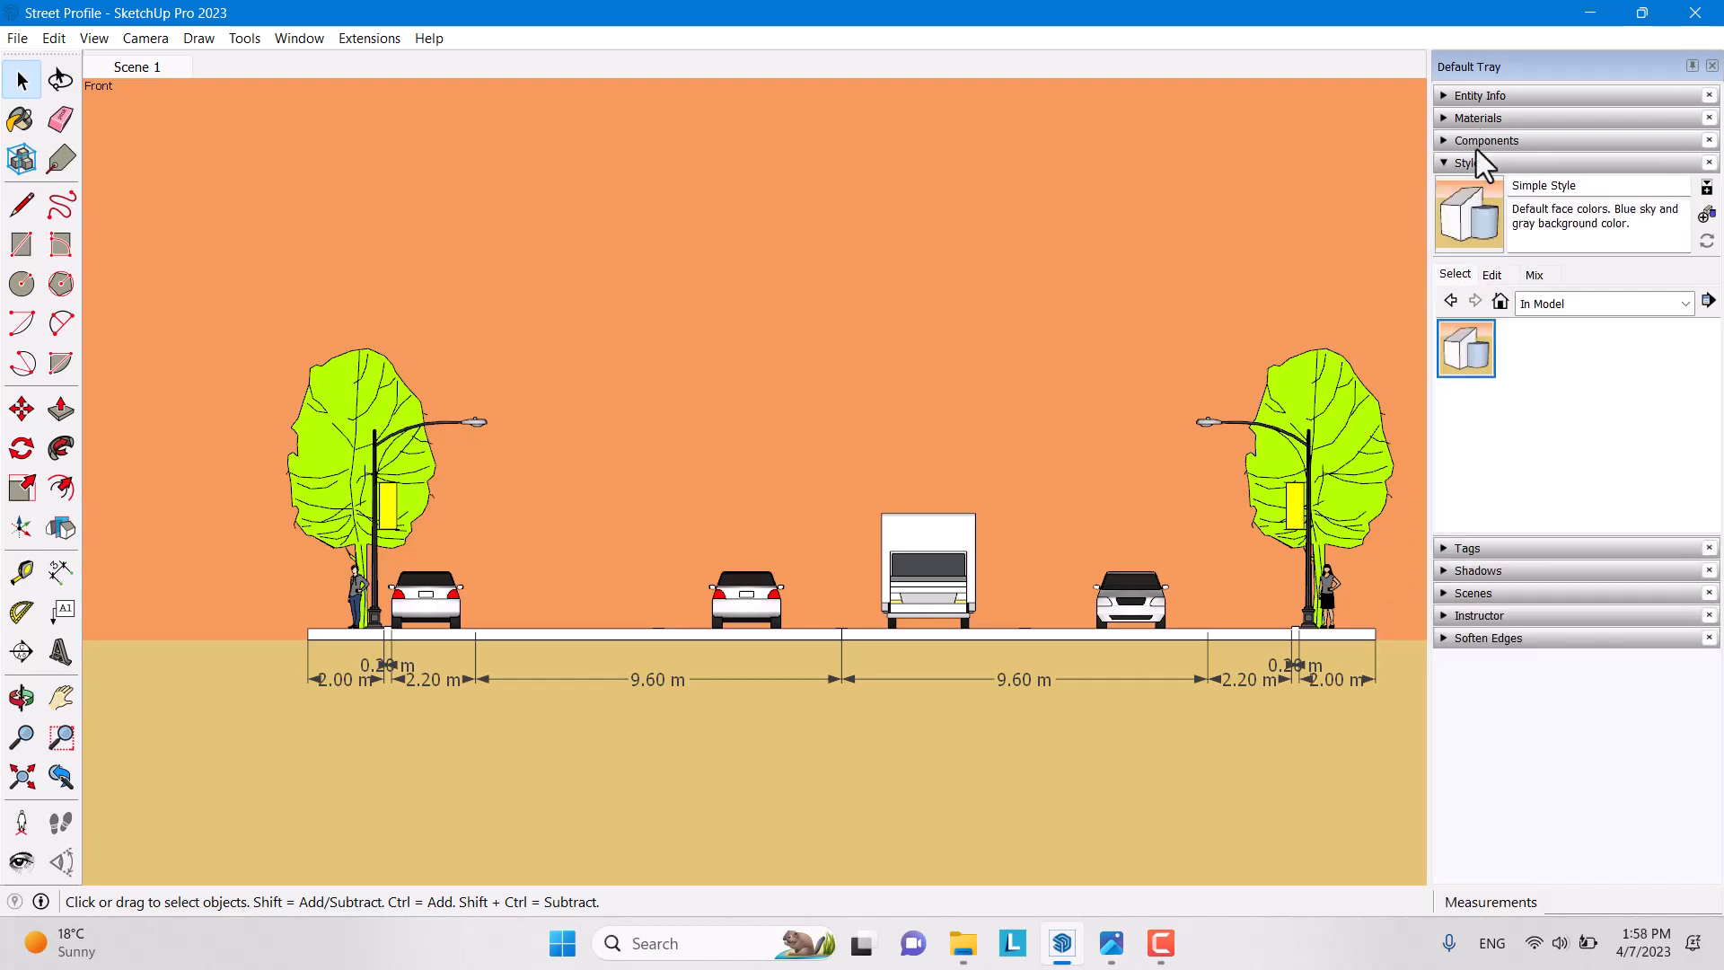
Turn on the ground in the style's background settings and set its colour to white
left_click(1559, 304)
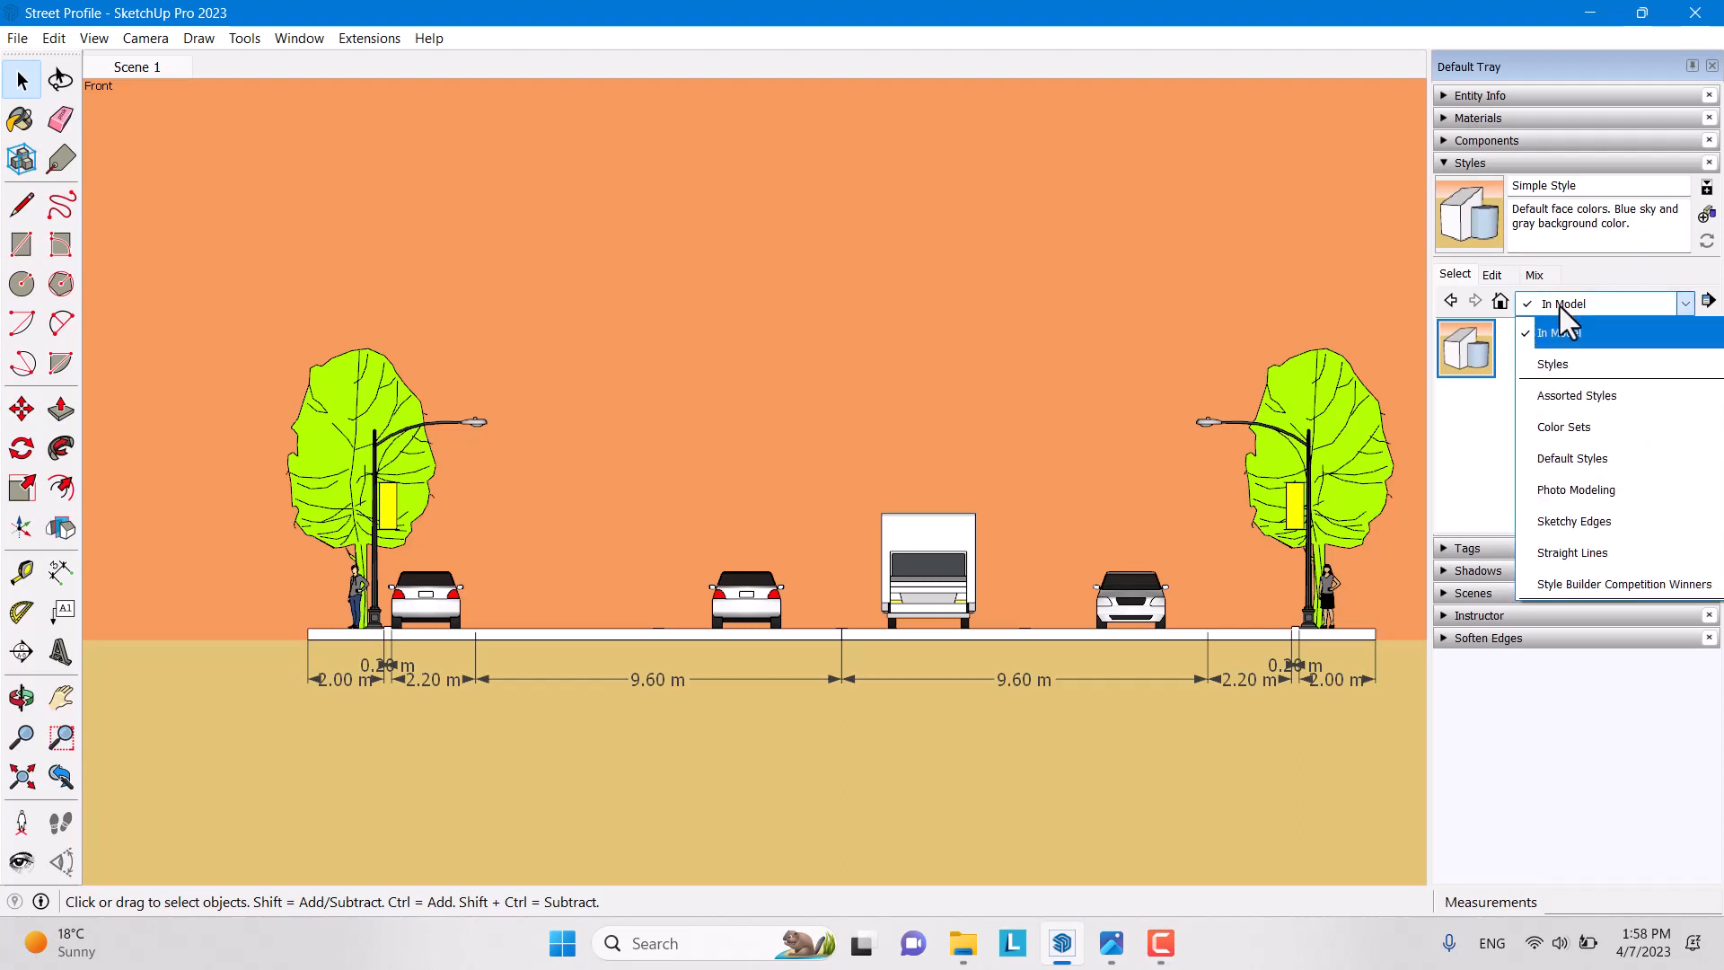
left_click(1560, 305)
left_click(1500, 273)
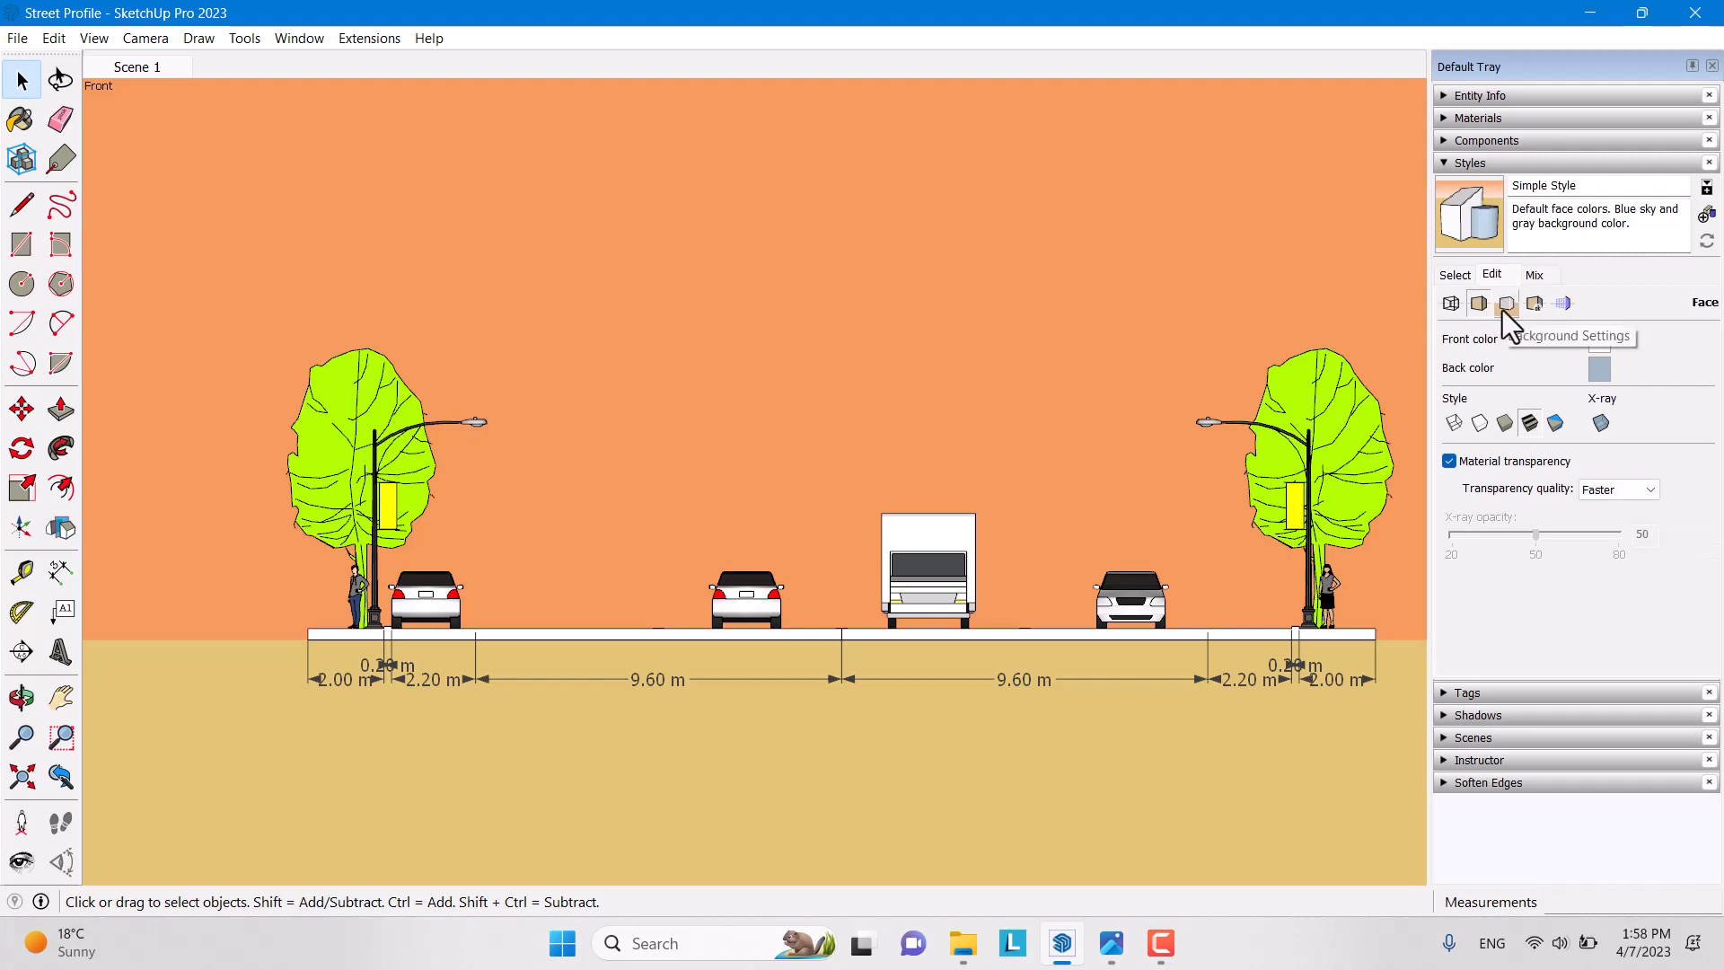
left_click(1502, 309)
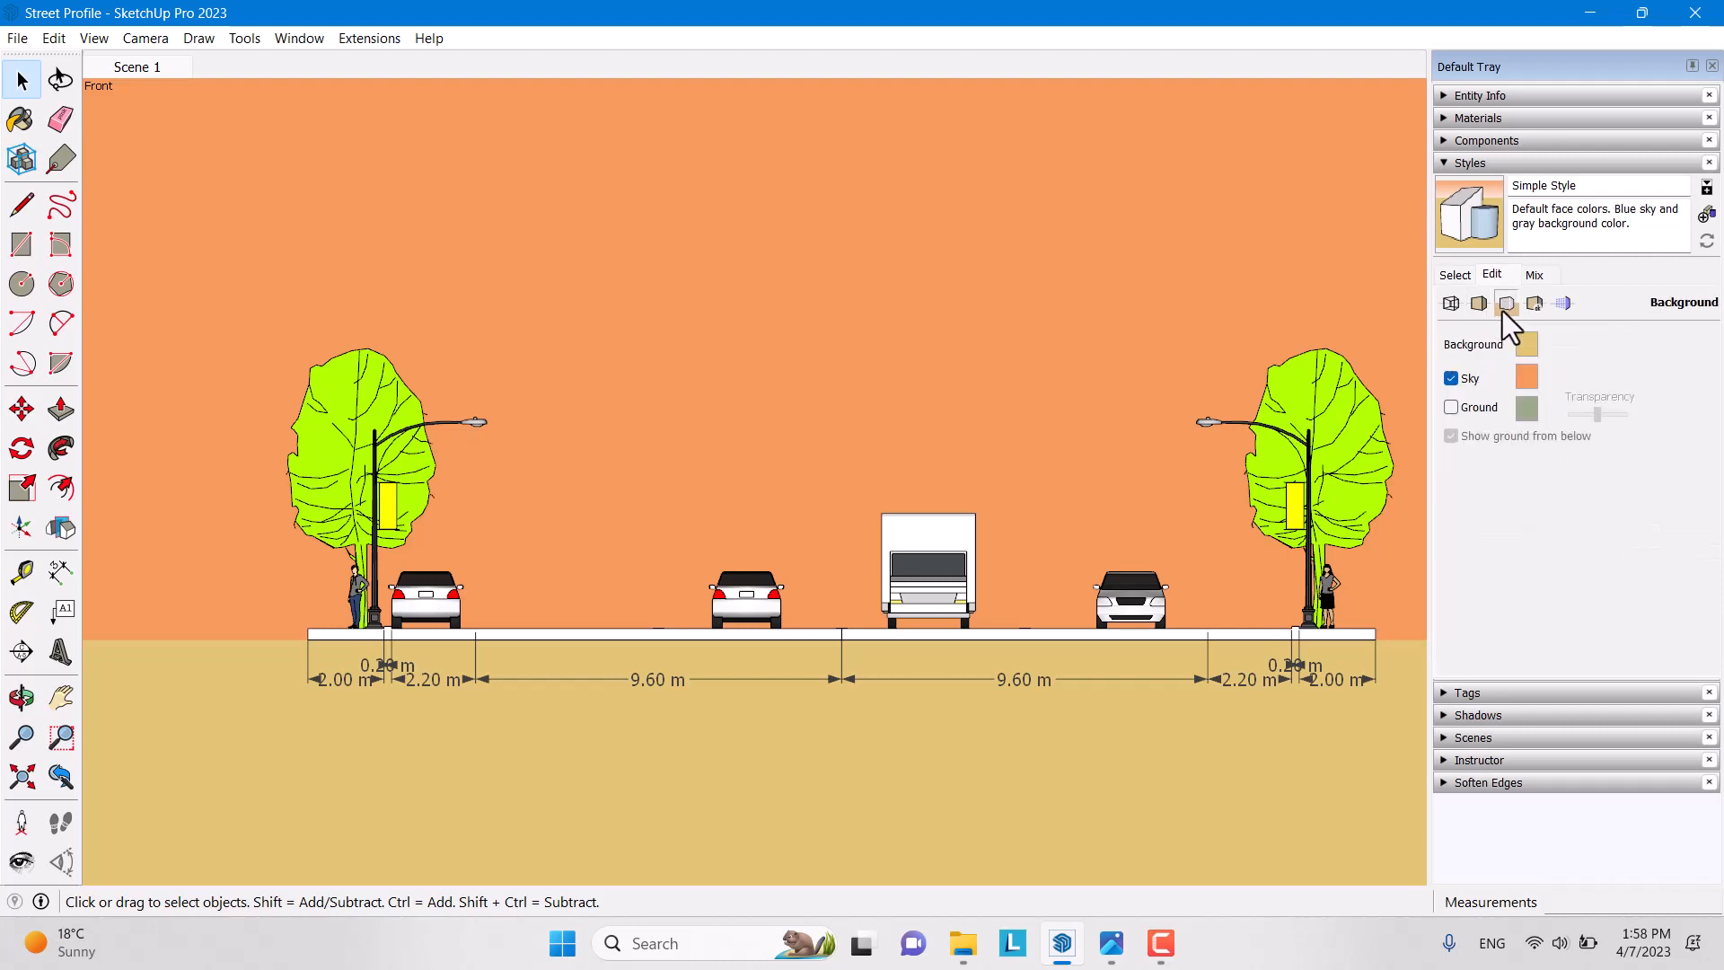
left_click(1451, 407)
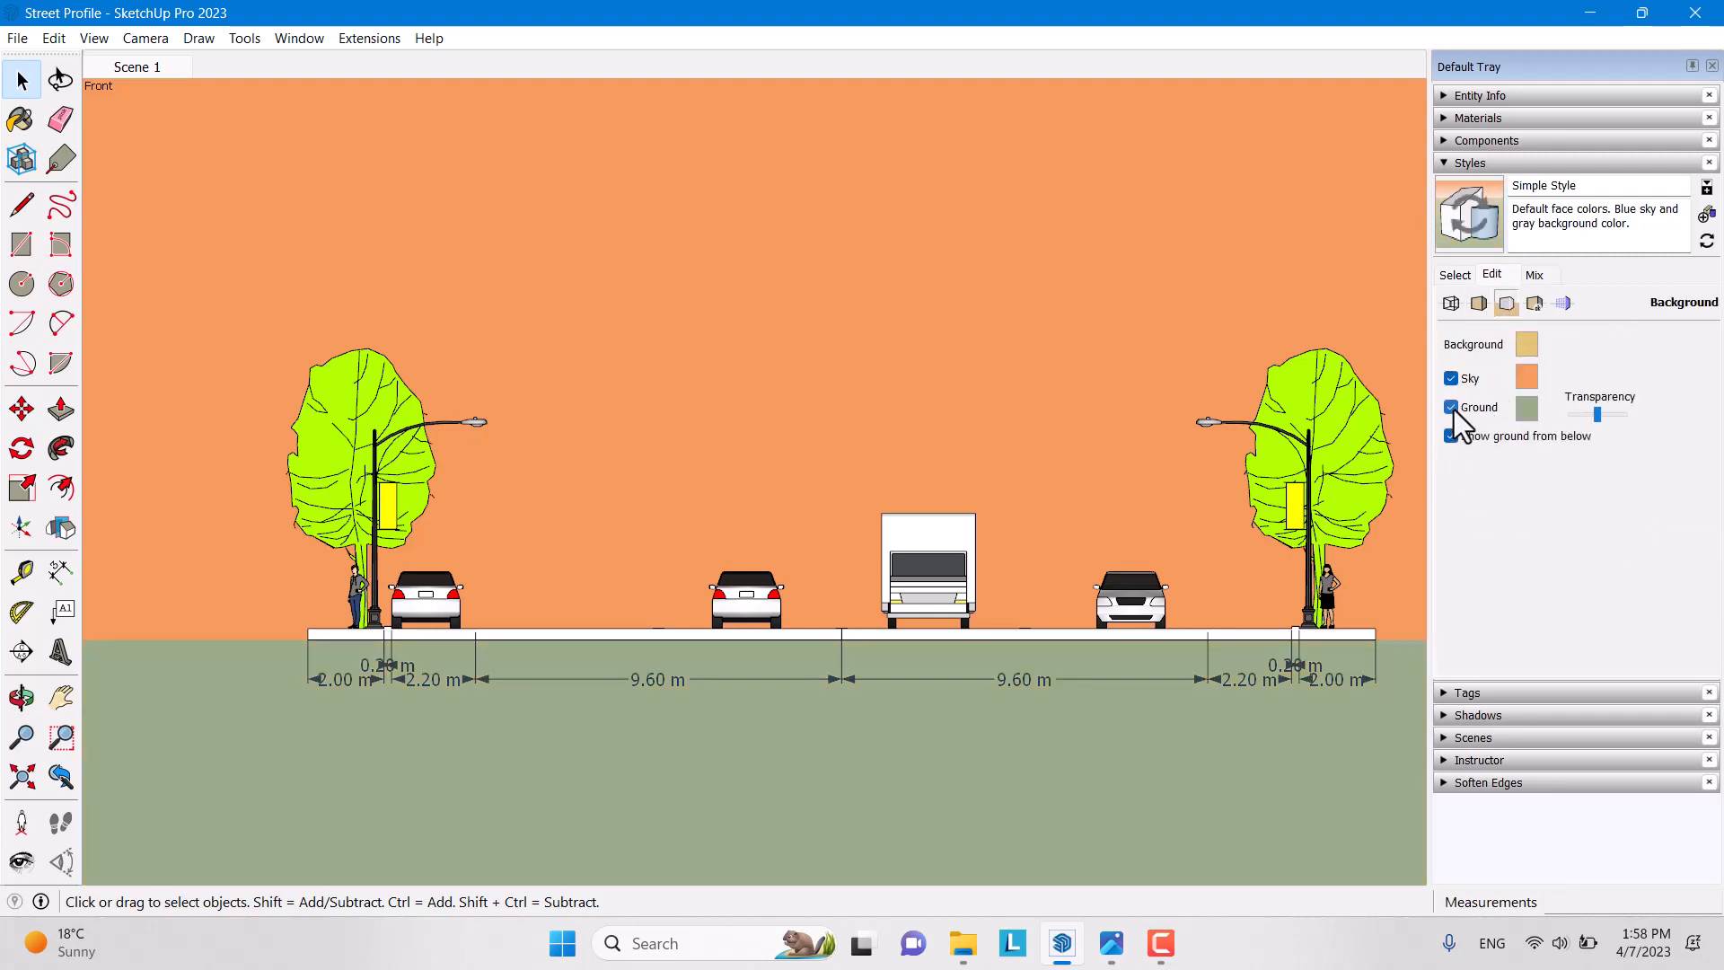
left_click(1525, 409)
left_click_drag(897, 441, 962, 504)
left_click(876, 539)
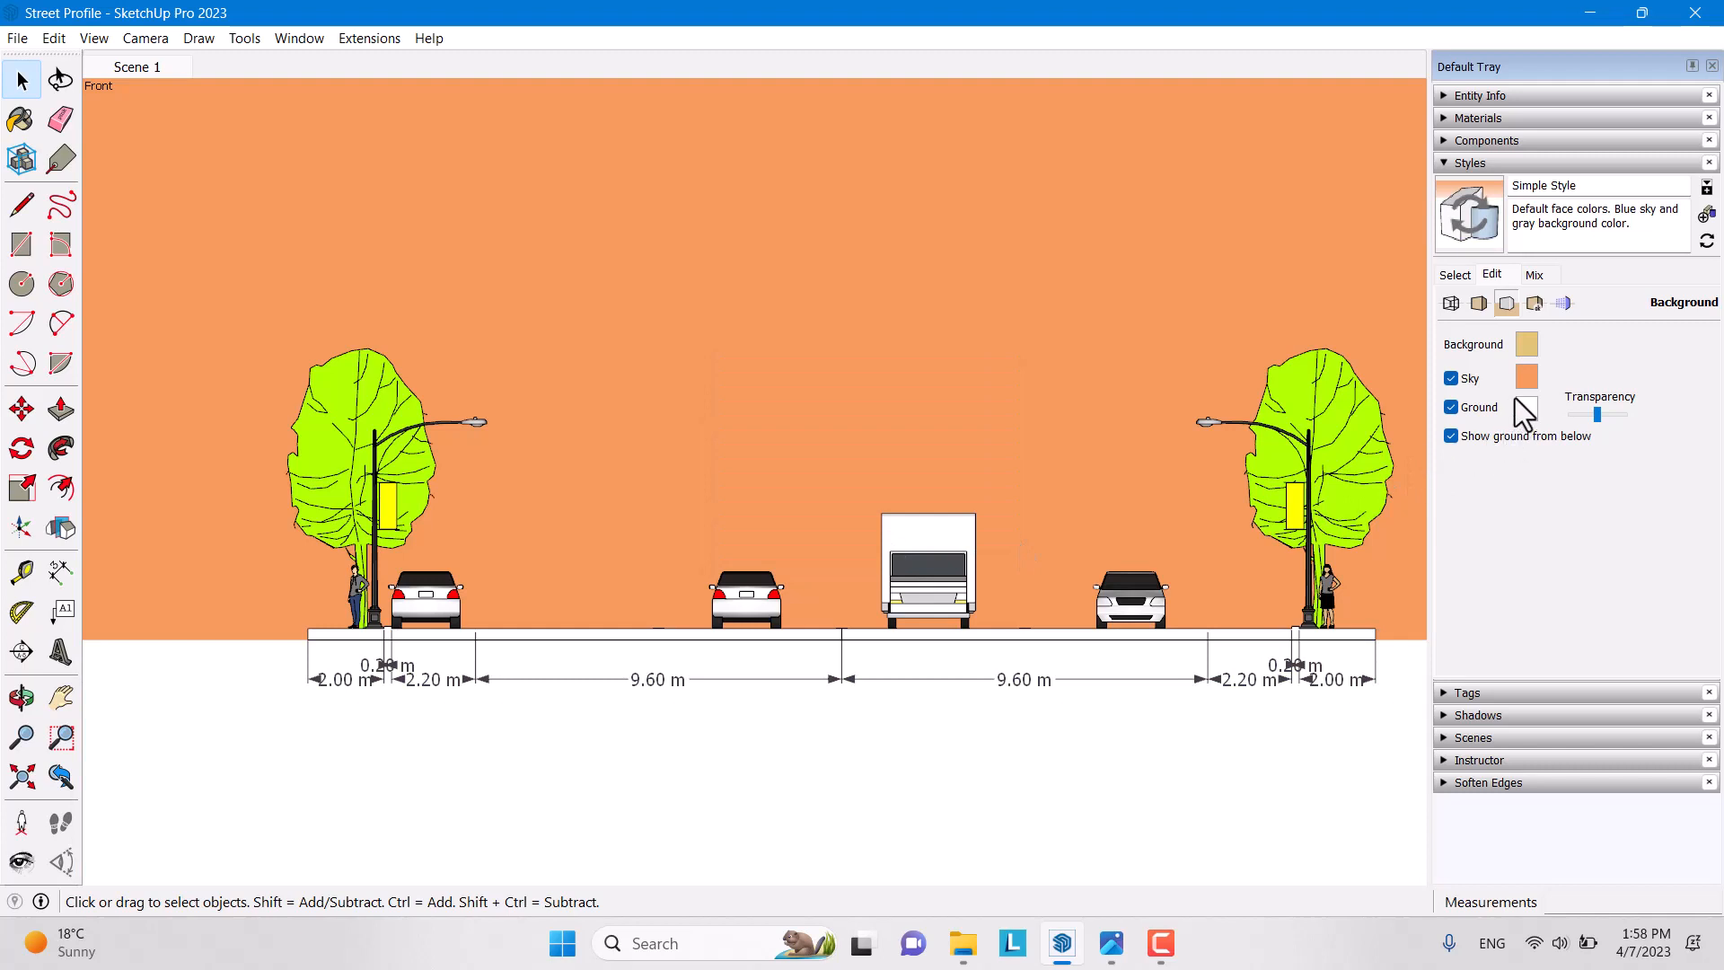
Set the style's background colour to white, RGB 255, 255, 255
left_click(1527, 343)
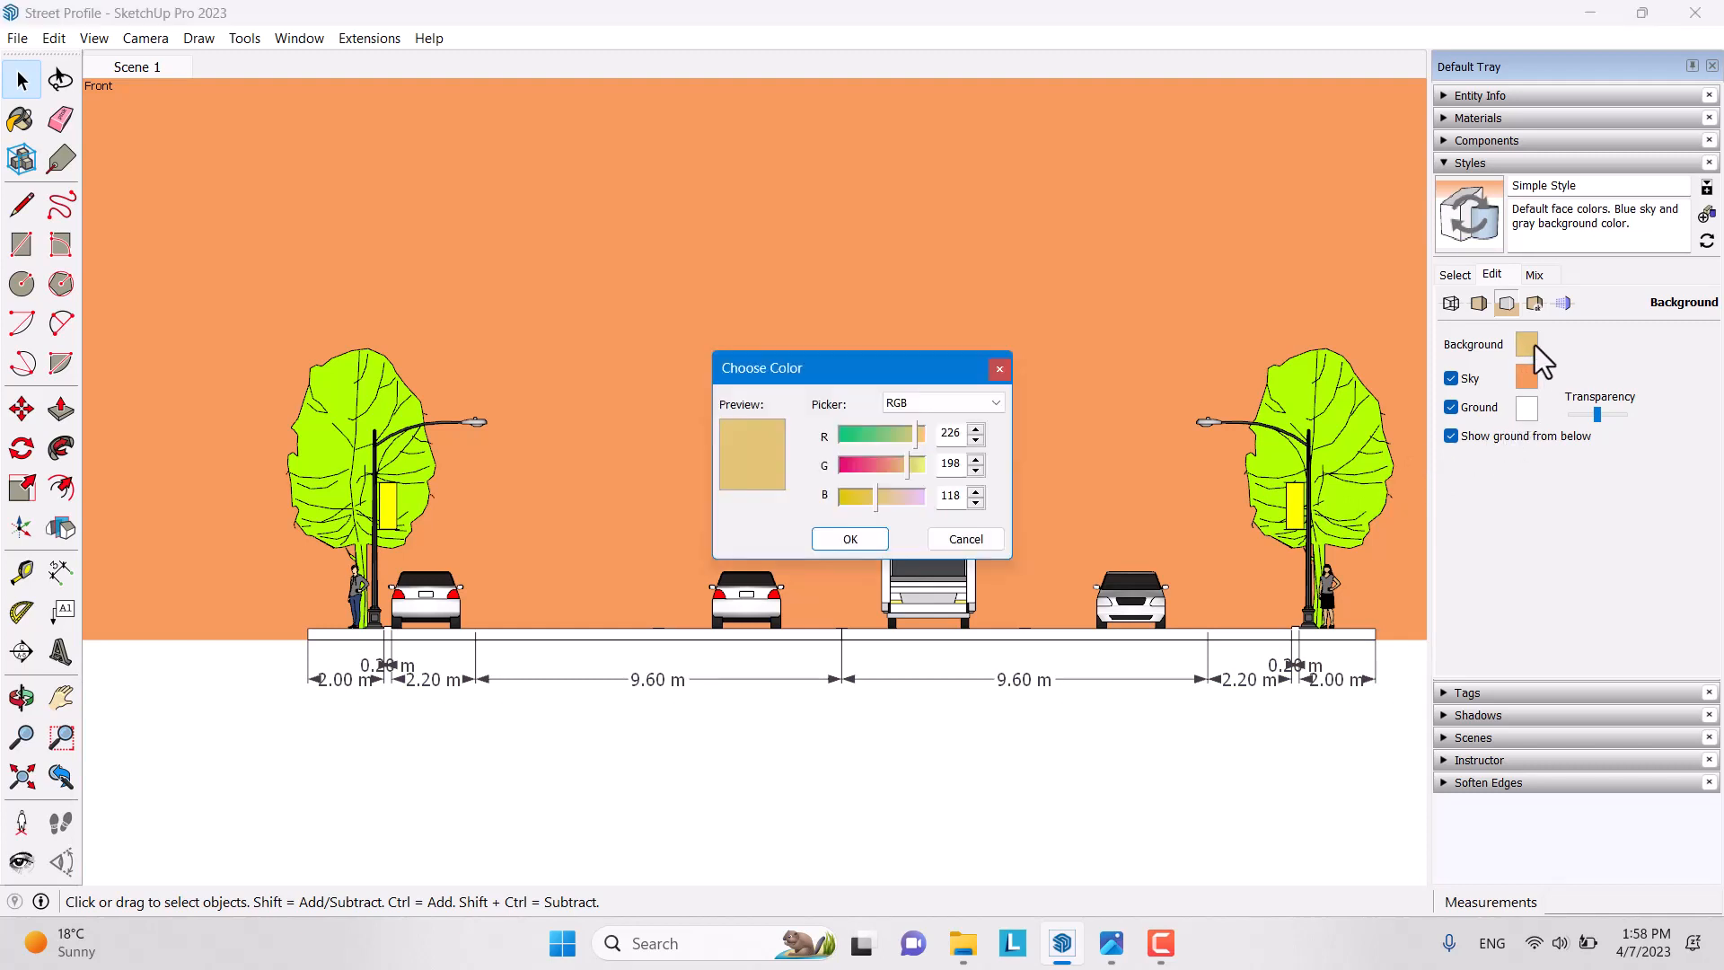
left_click_drag(910, 436, 988, 510)
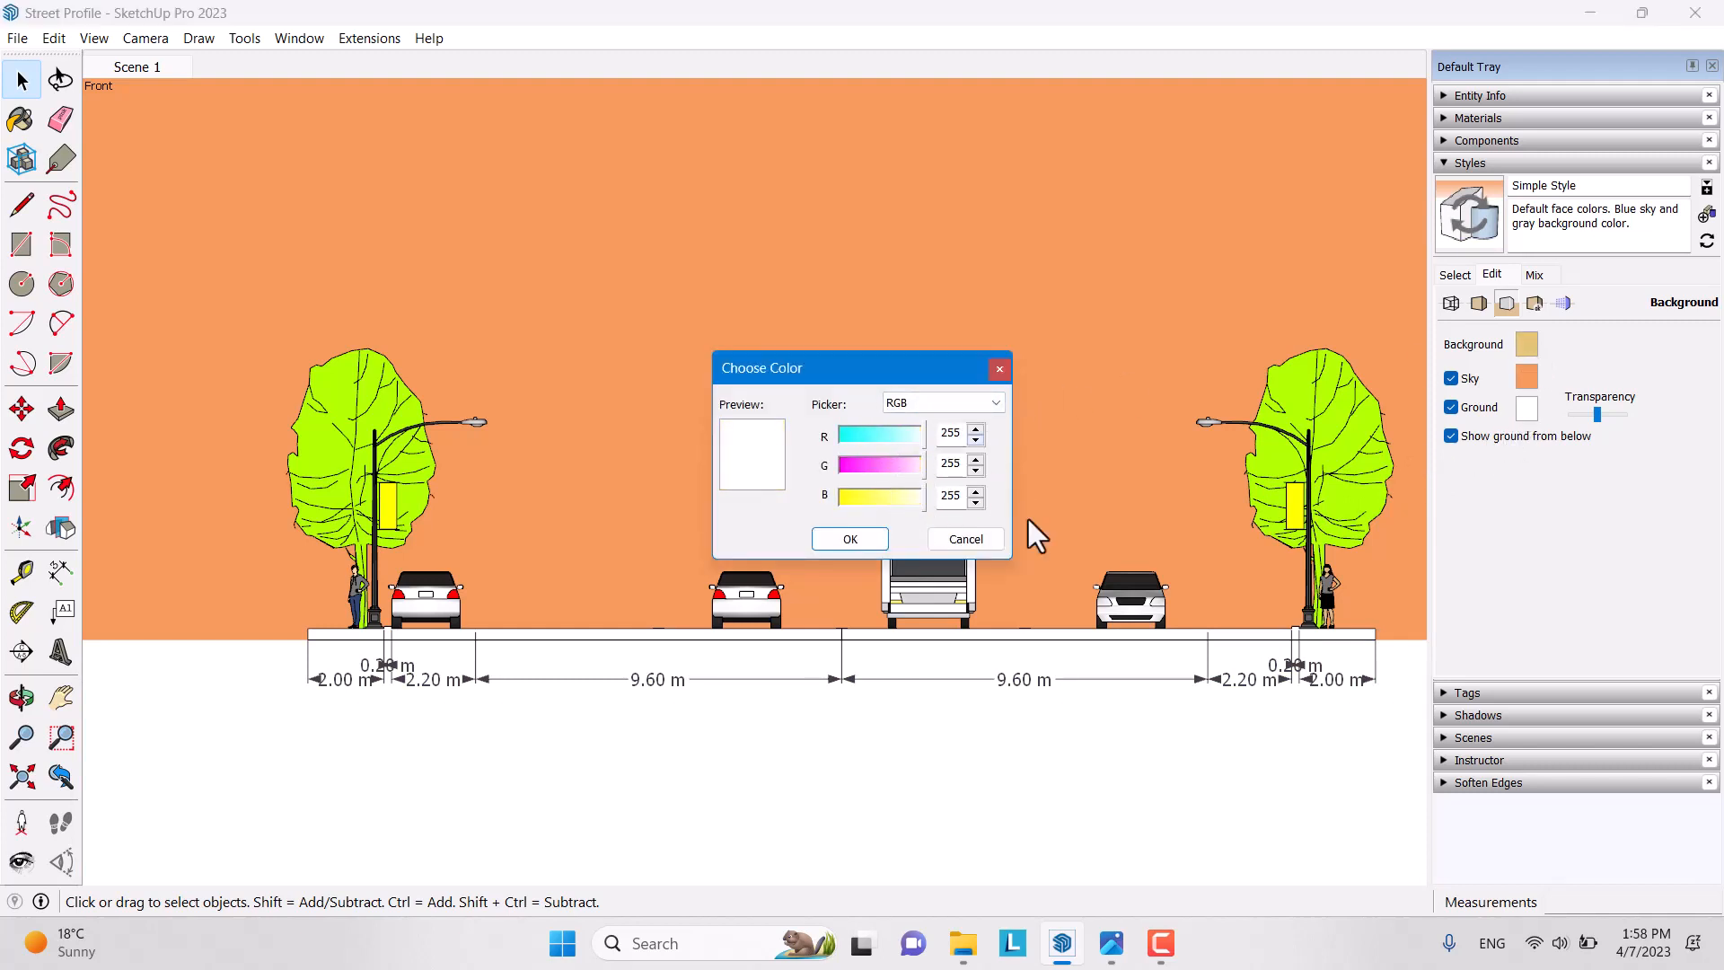
key("Return")
Set the sky colour to RGB 0, 100, 255 and update the style with the changes
left_click(1524, 383)
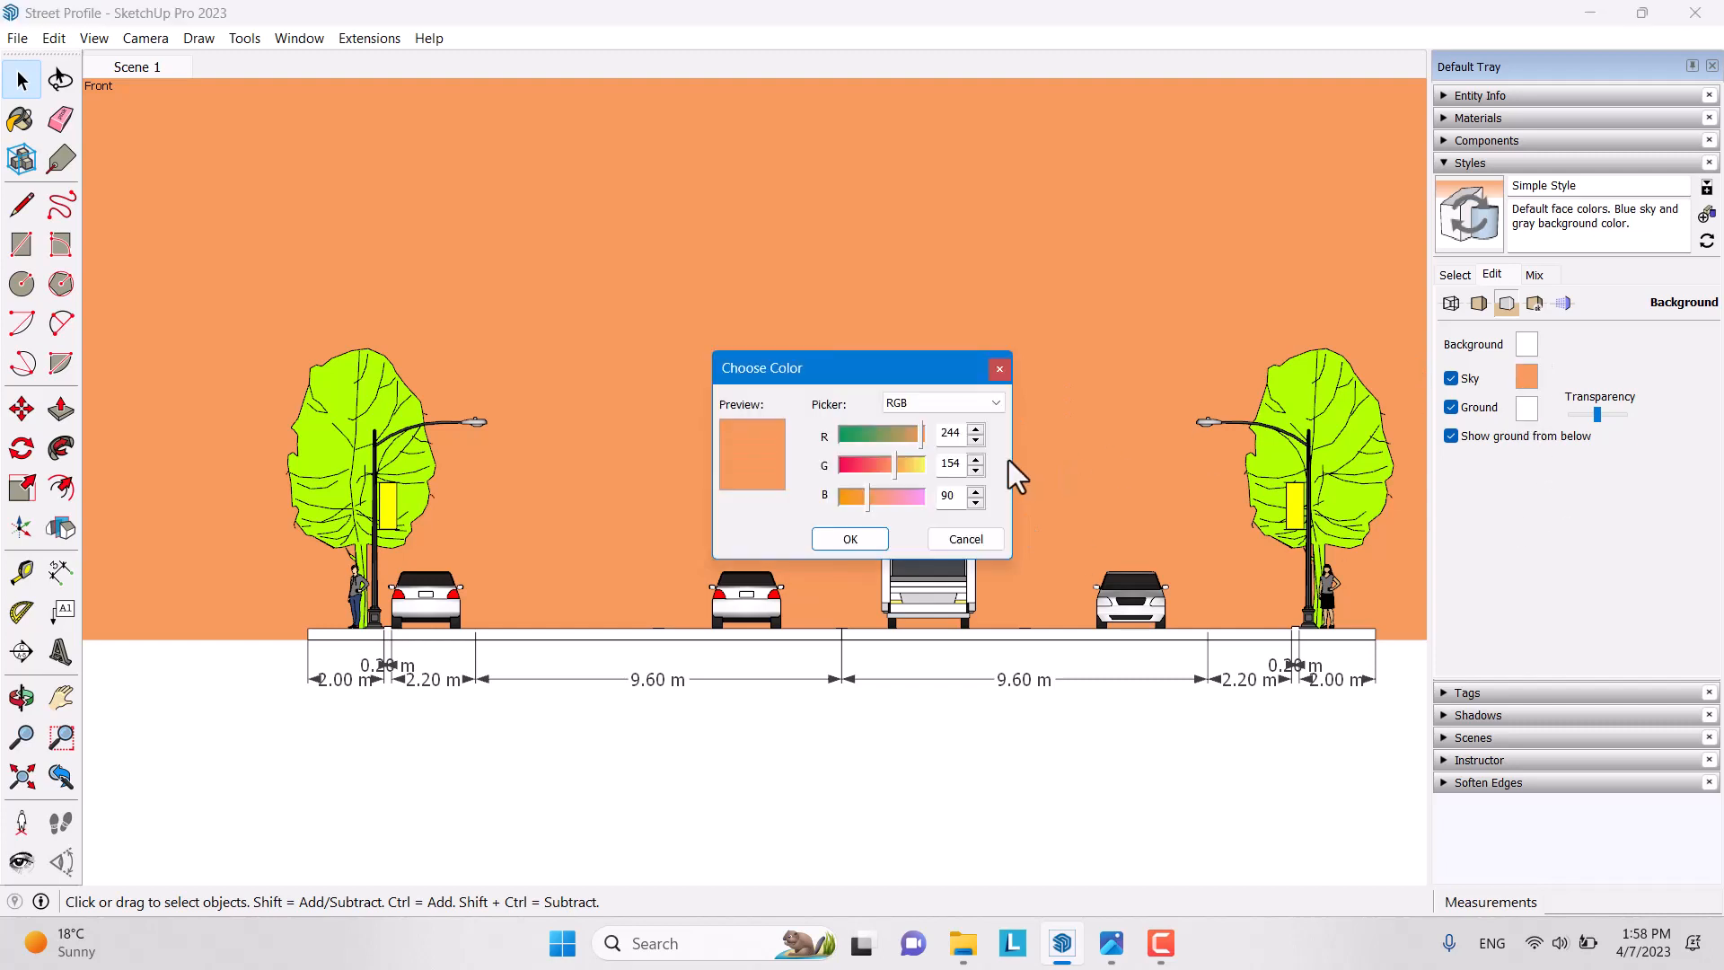
left_click_drag(916, 442, 909, 494)
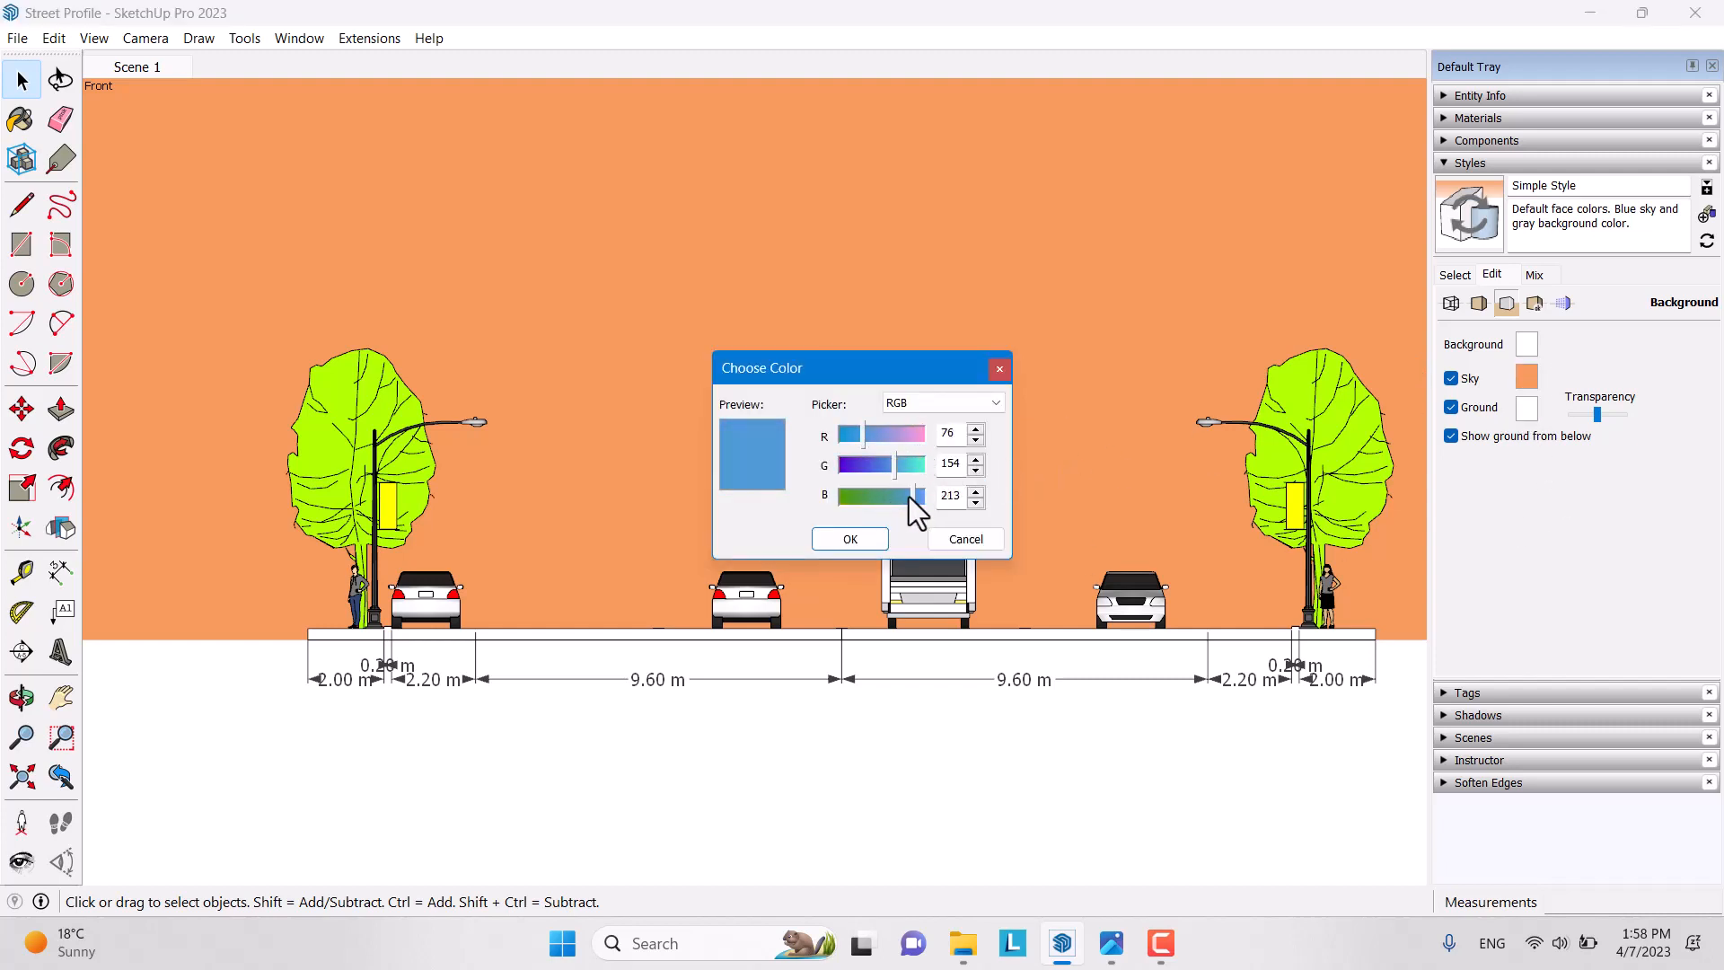
left_click_drag(855, 440, 794, 465)
type("100")
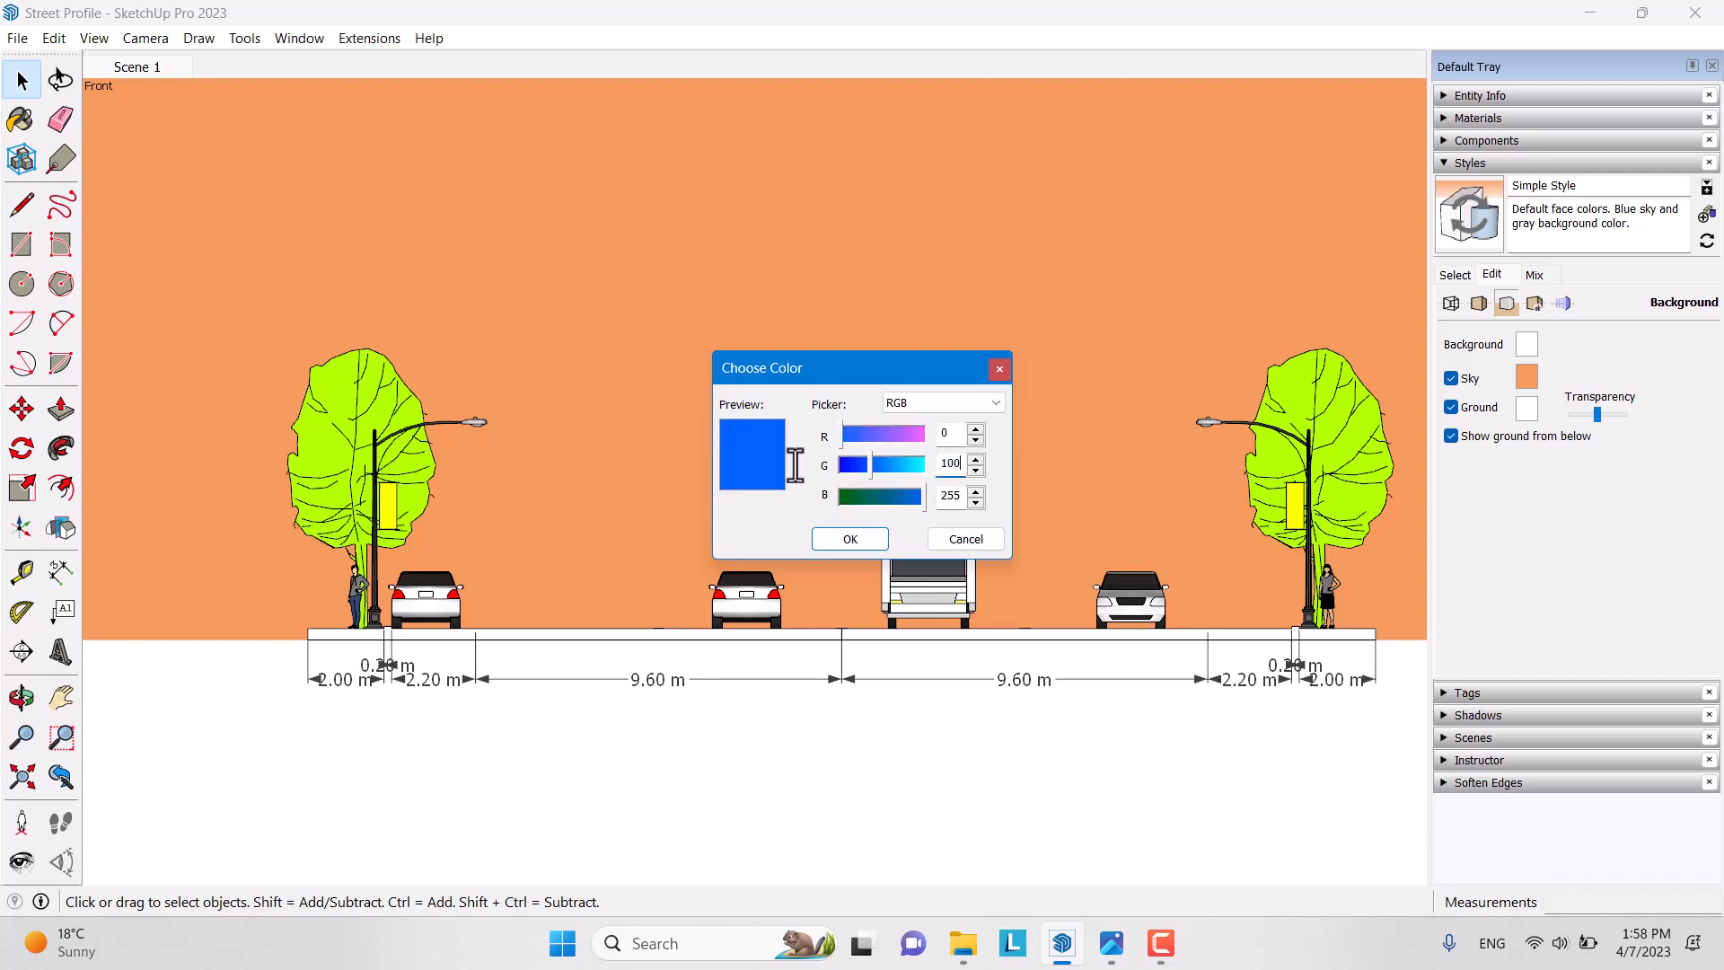
left_click(855, 542)
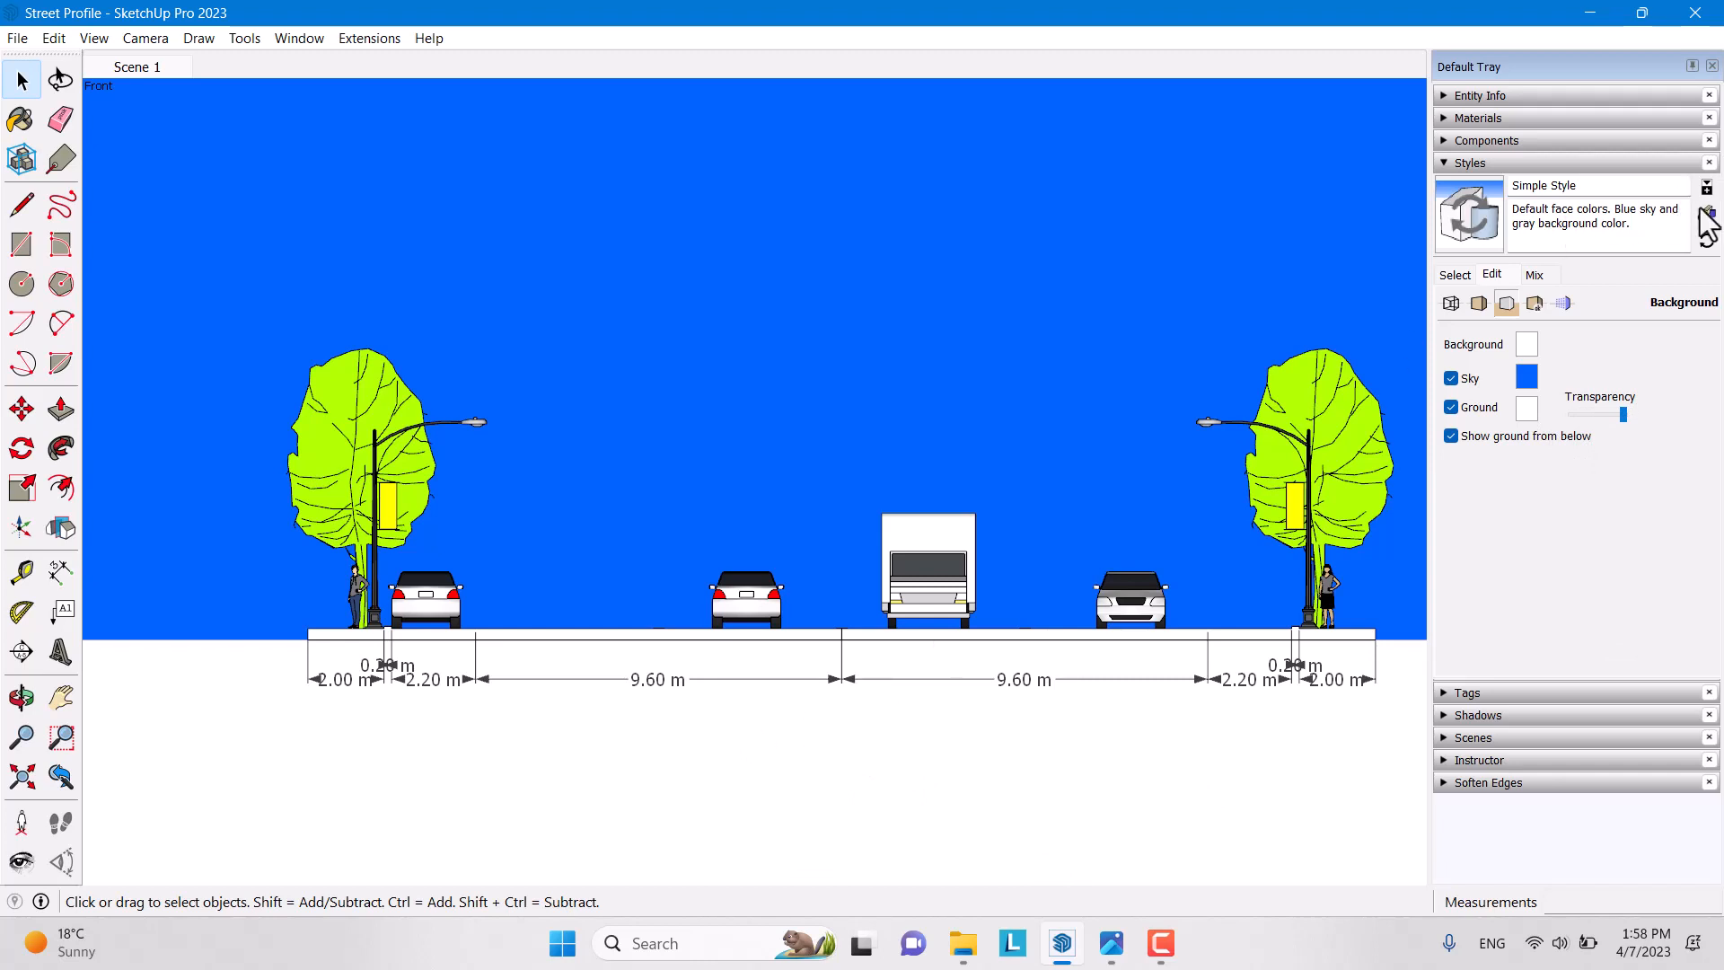
left_click(1708, 243)
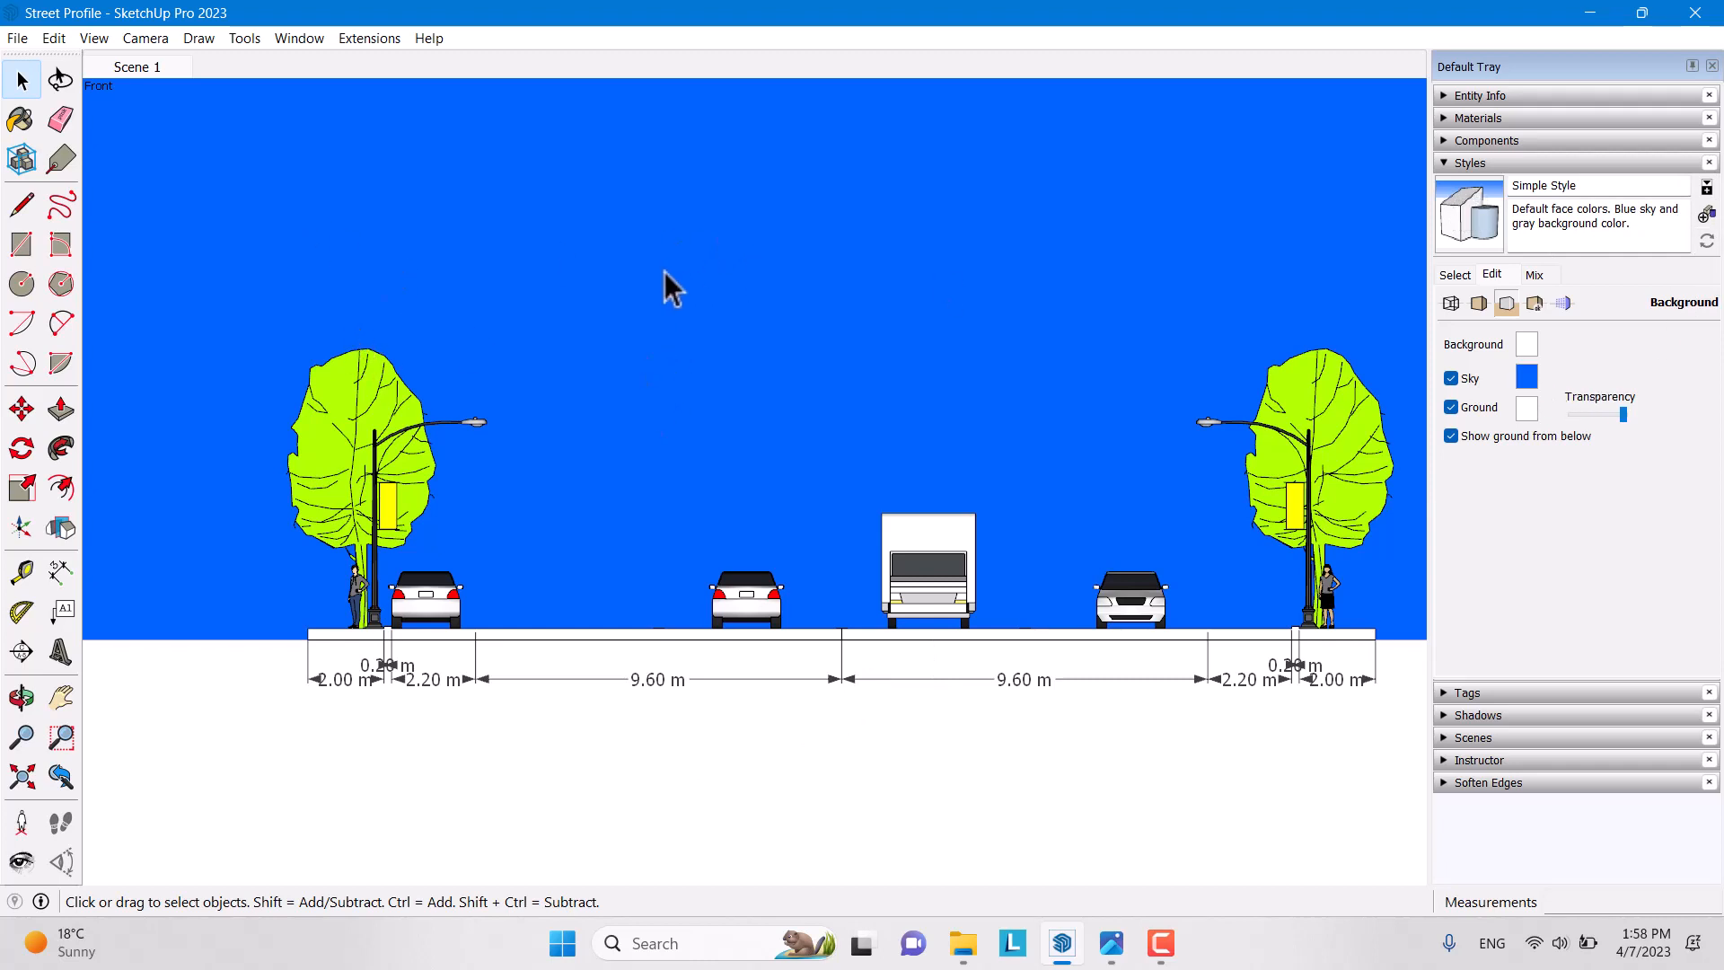
Set the sky colour to pale cyan, RGB 188, 255, 255, and update the style with the changes
left_click(1529, 376)
left_click_drag(880, 467, 901, 438)
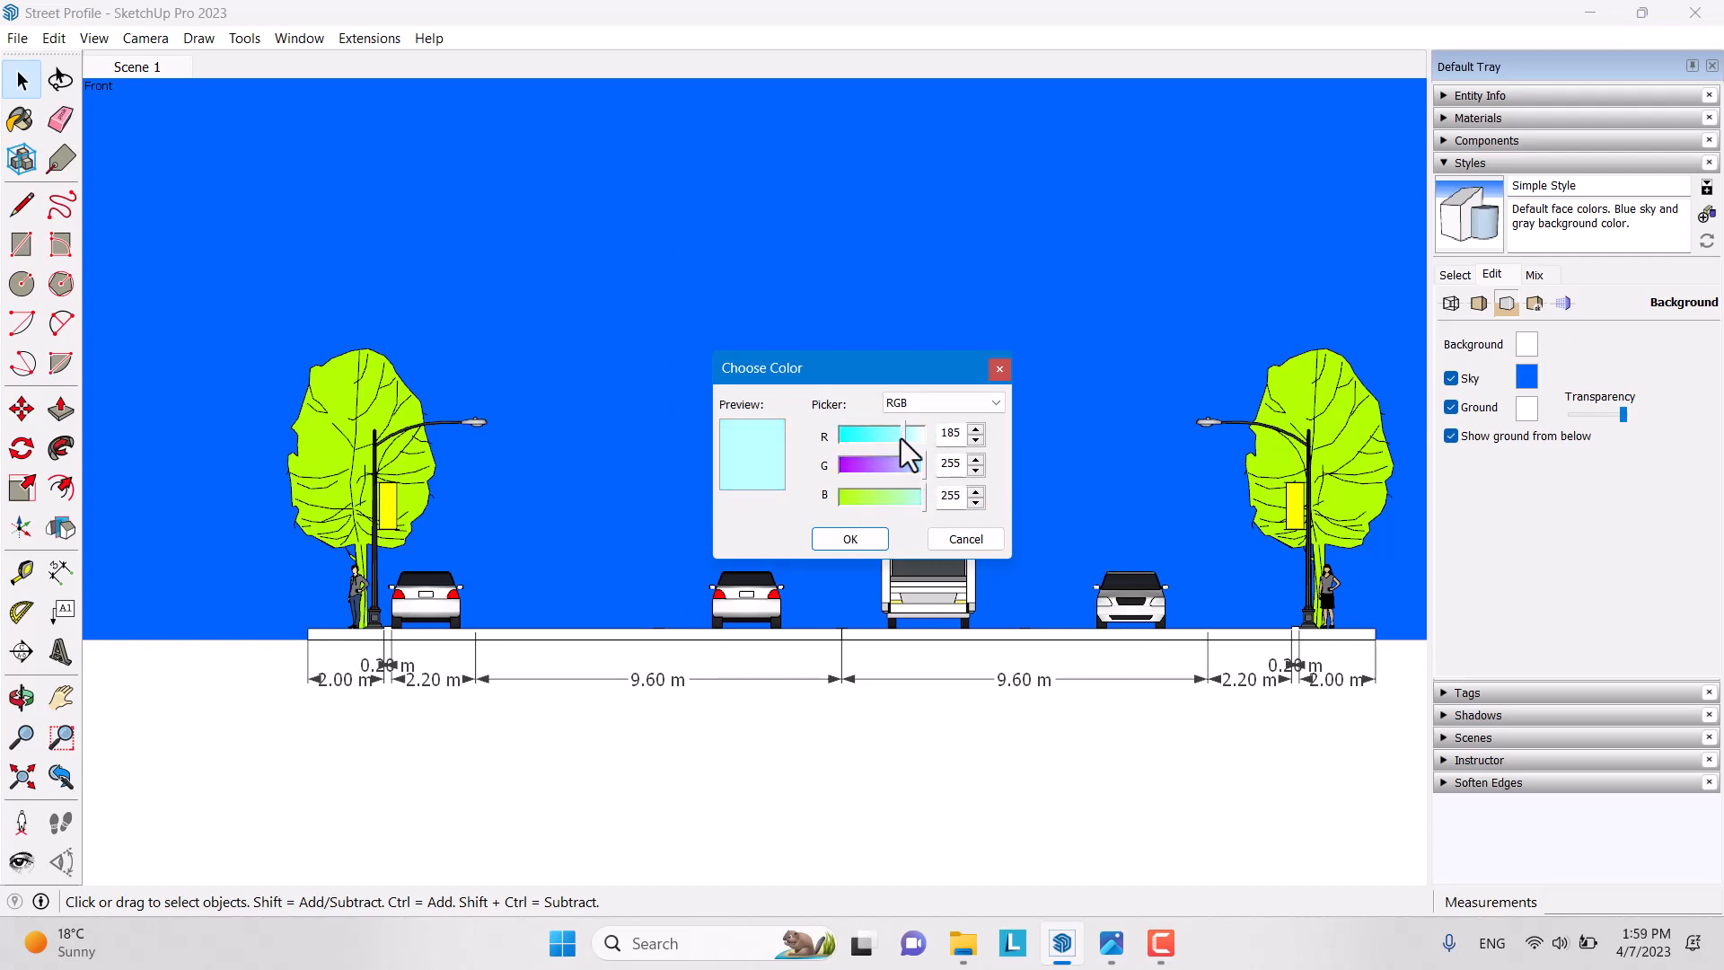
double_click(952, 433)
type("188")
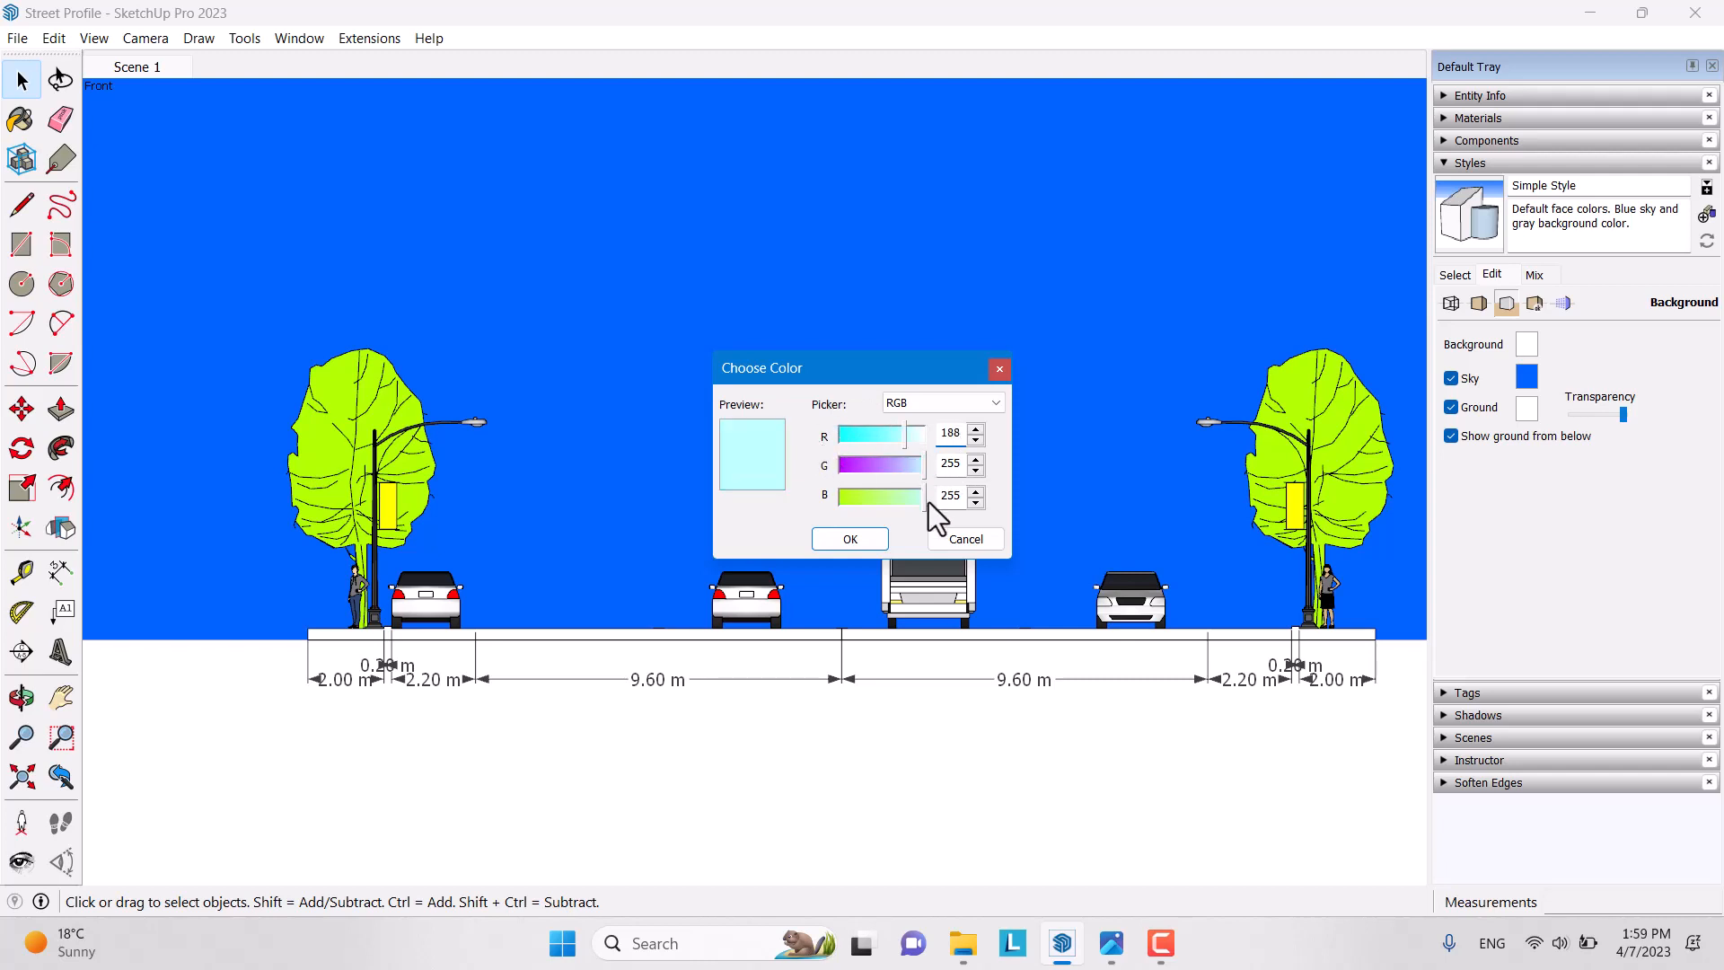
left_click(853, 537)
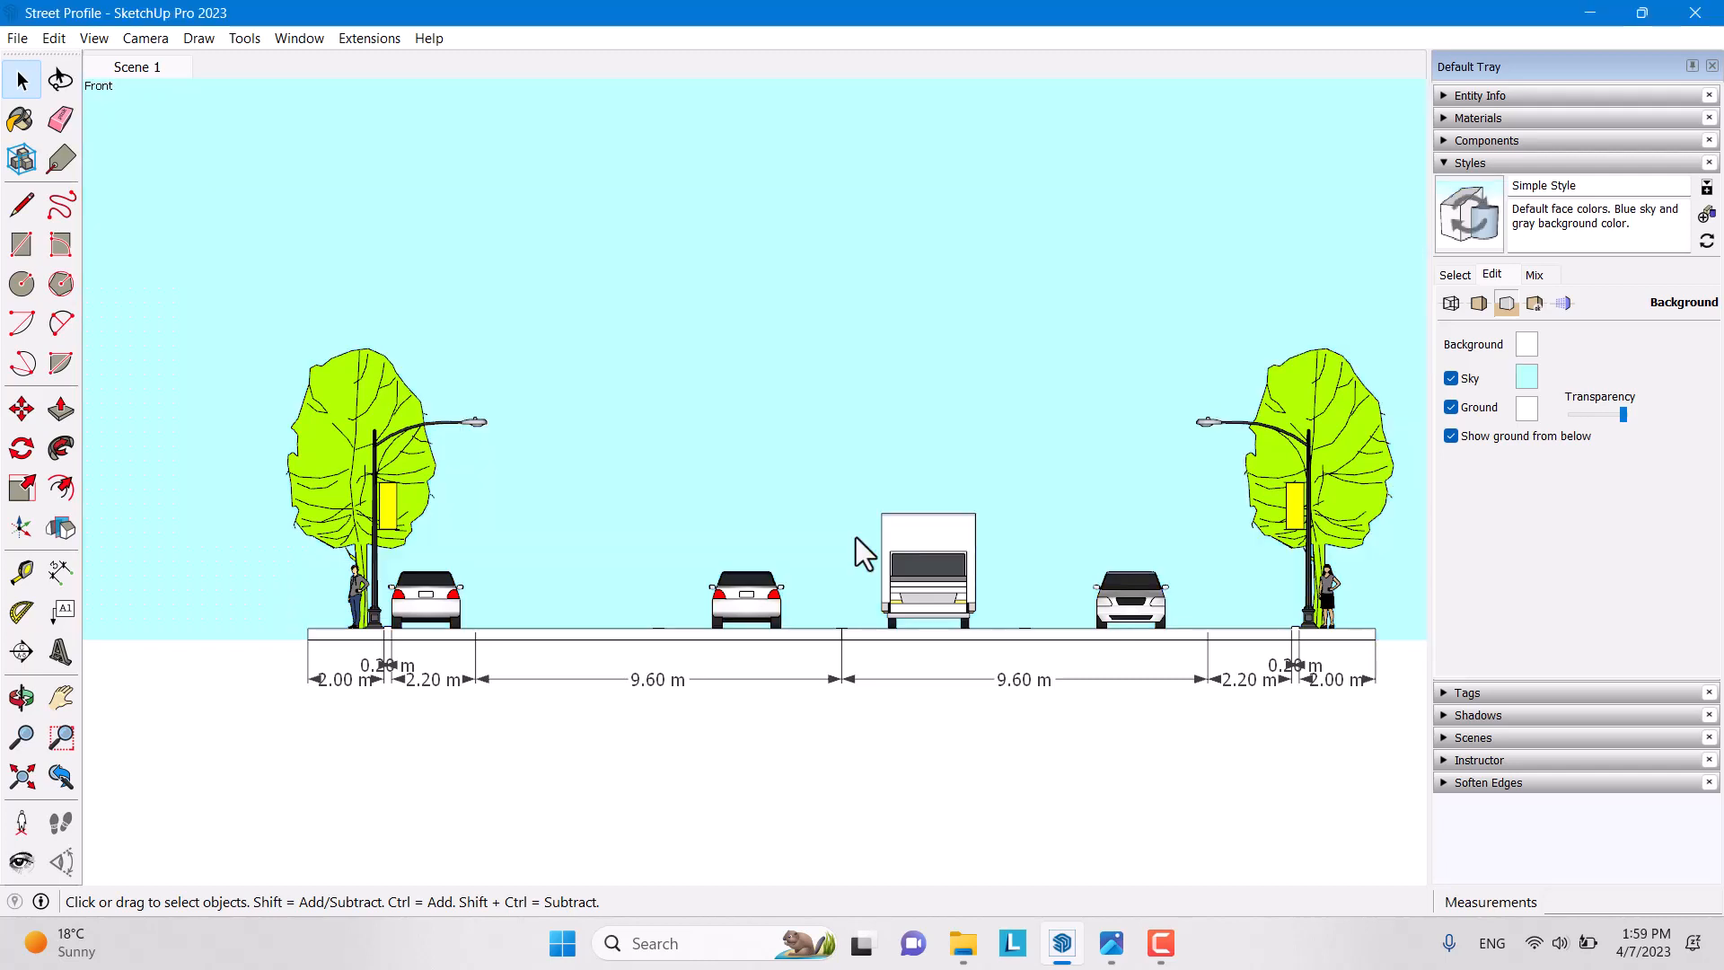
left_click(1705, 241)
Return to the Scene 1 view, collapse the style settings and close the Default Tray
left_click(137, 68)
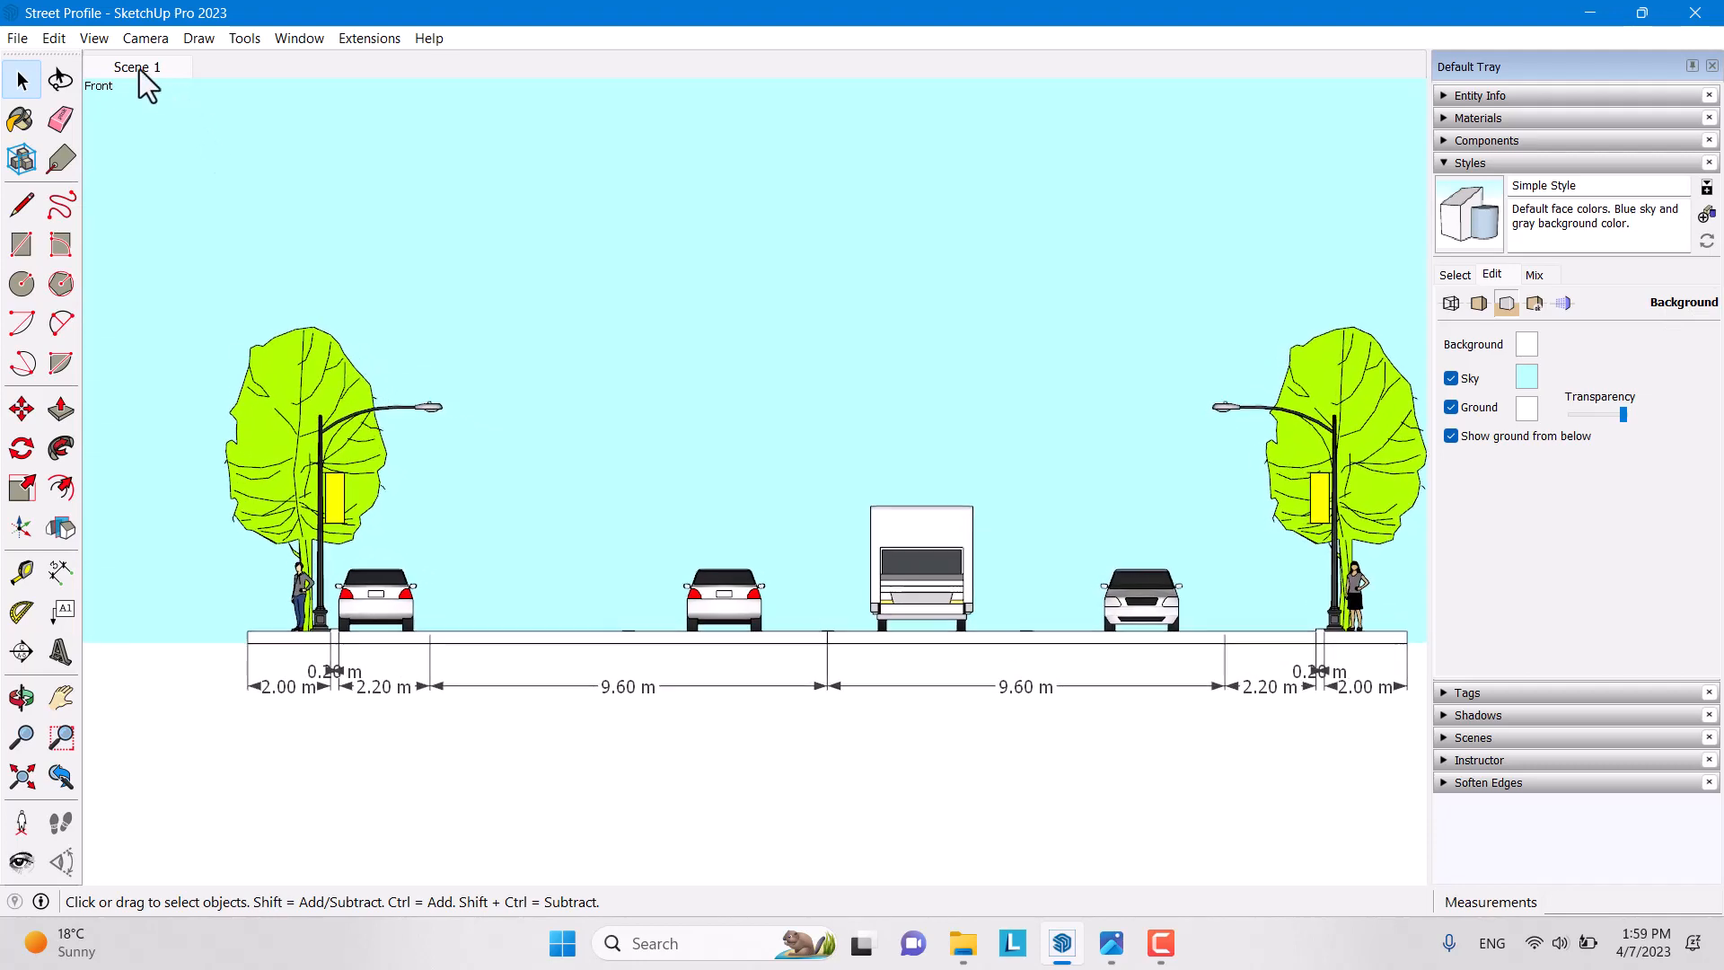
left_click(1470, 162)
left_click(1711, 67)
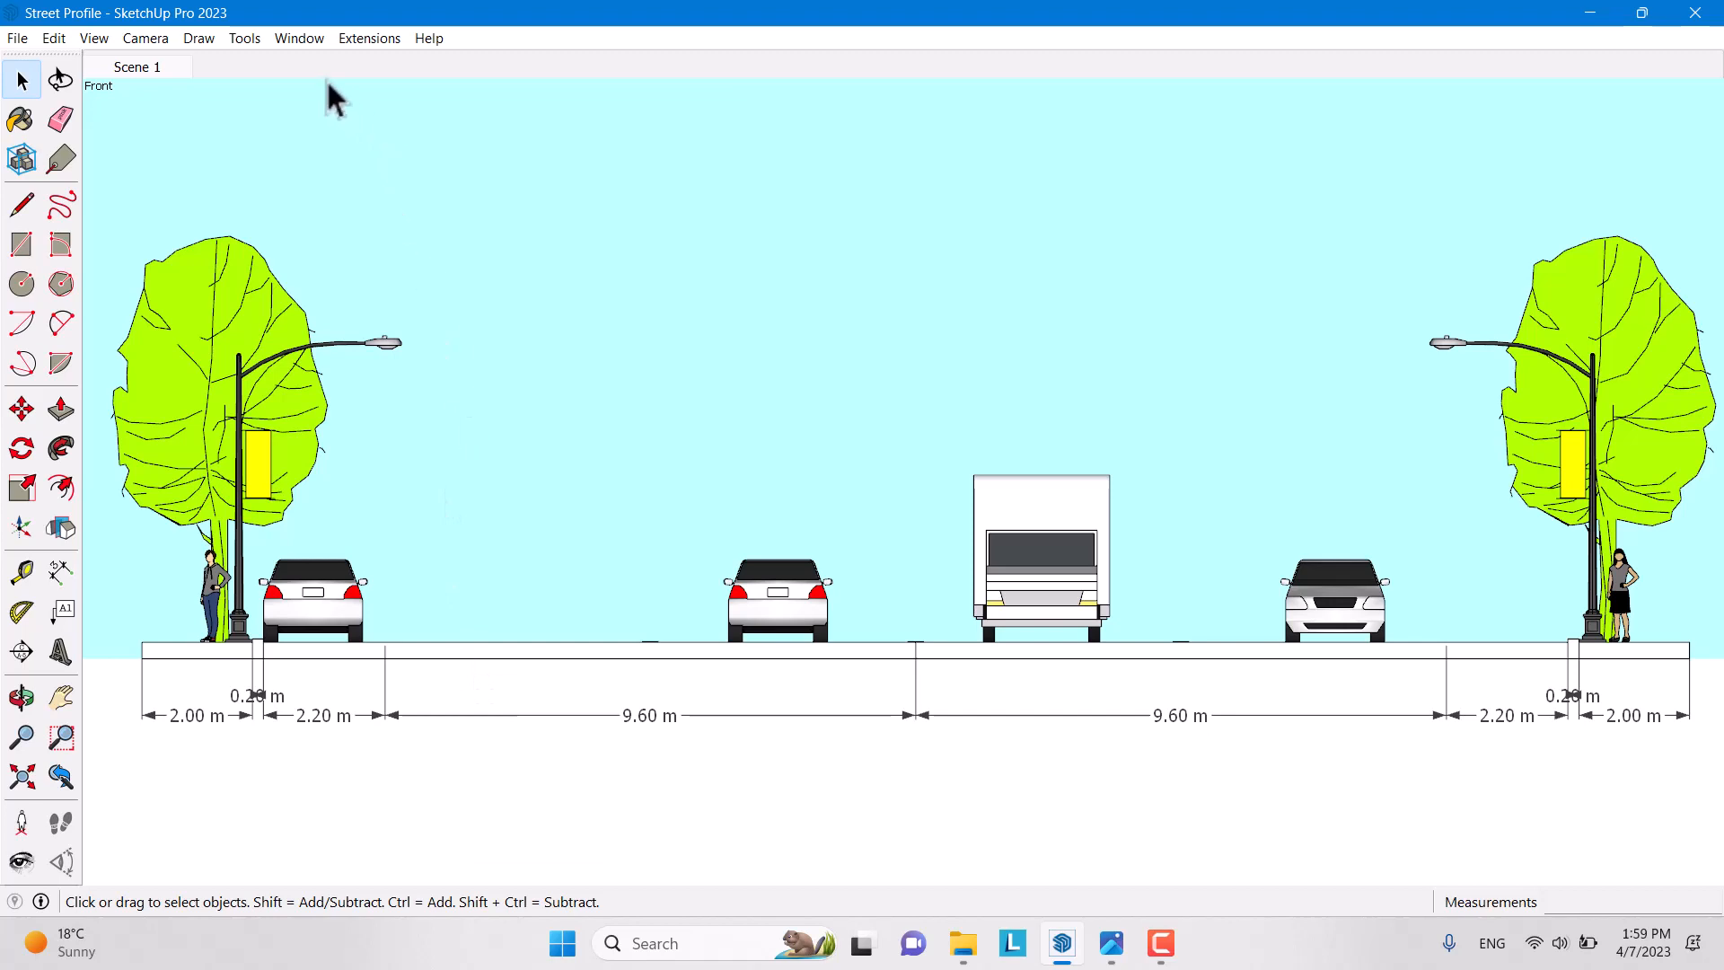
Open the Dimensions settings in Model Info and select all dimensions in the model
left_click(305, 40)
left_click(345, 144)
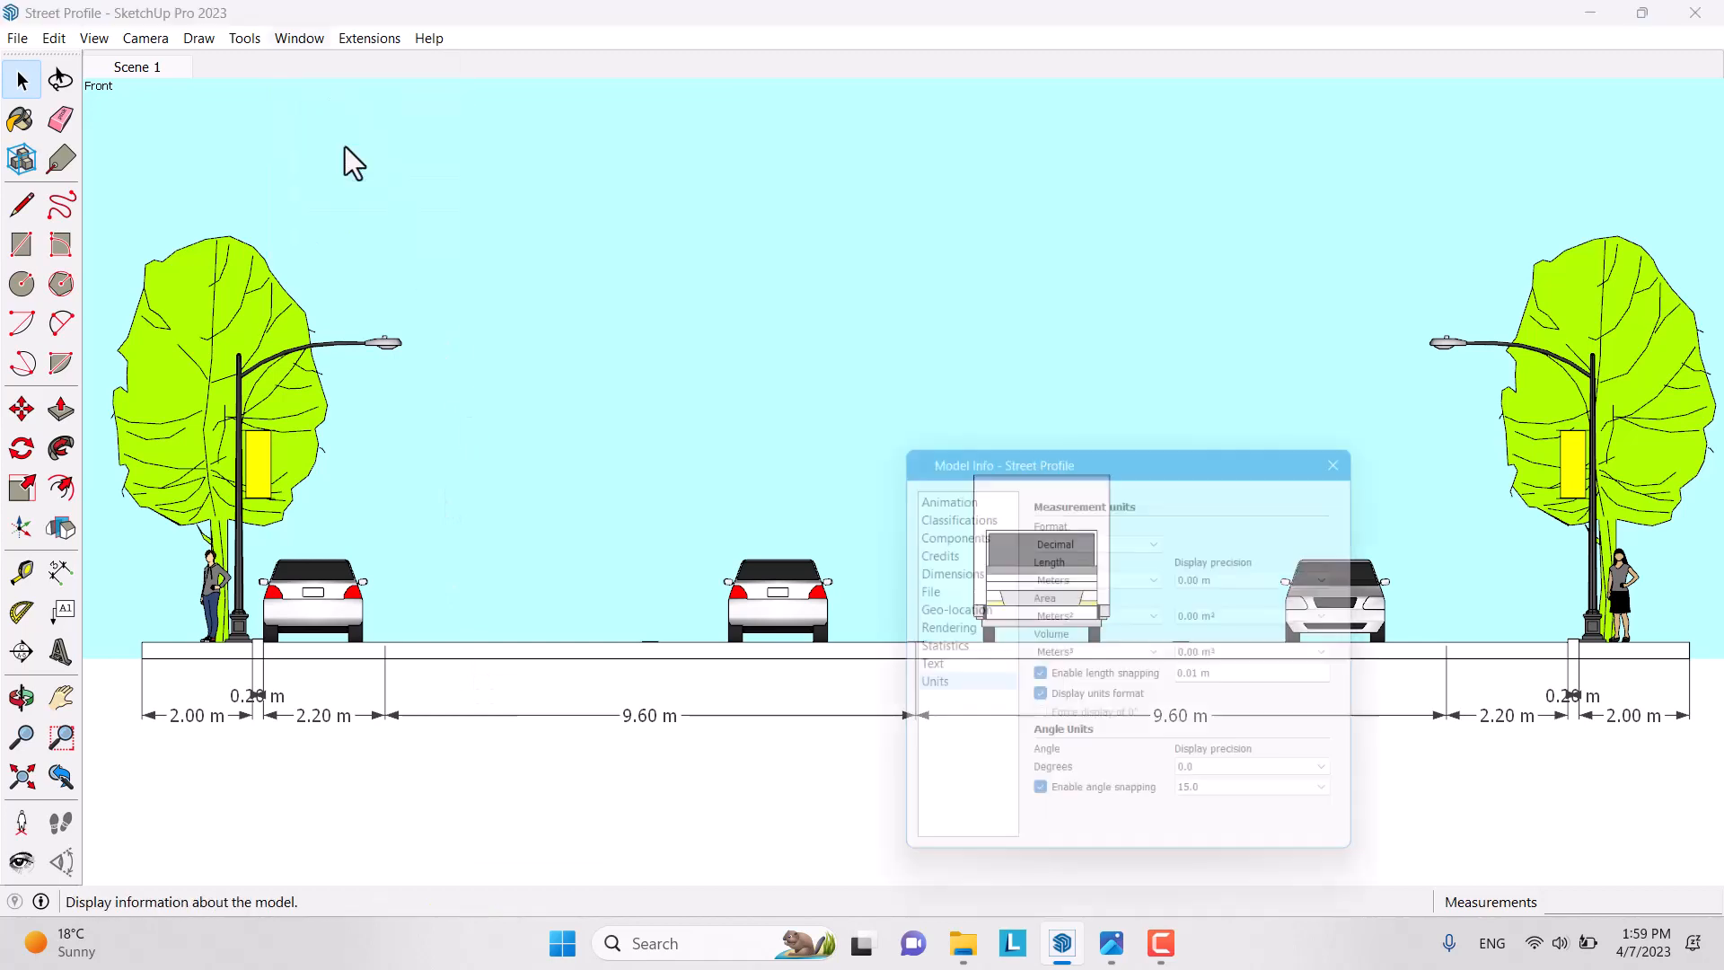
left_click(966, 567)
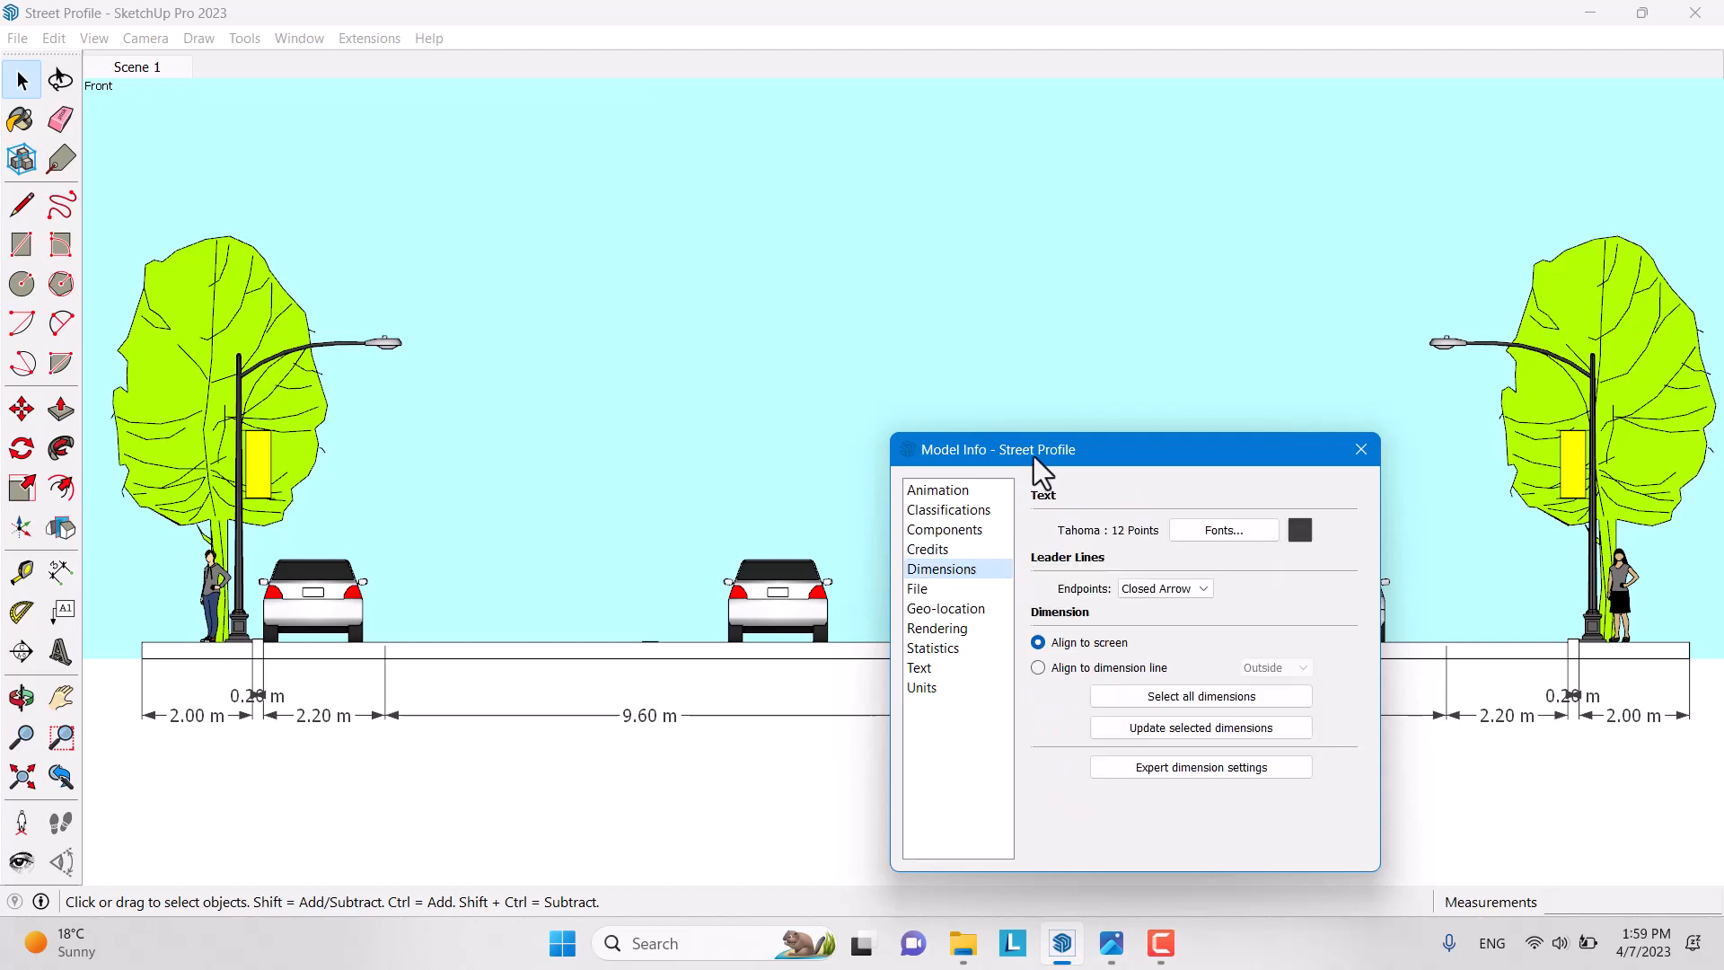
left_click_drag(1032, 456, 560, 99)
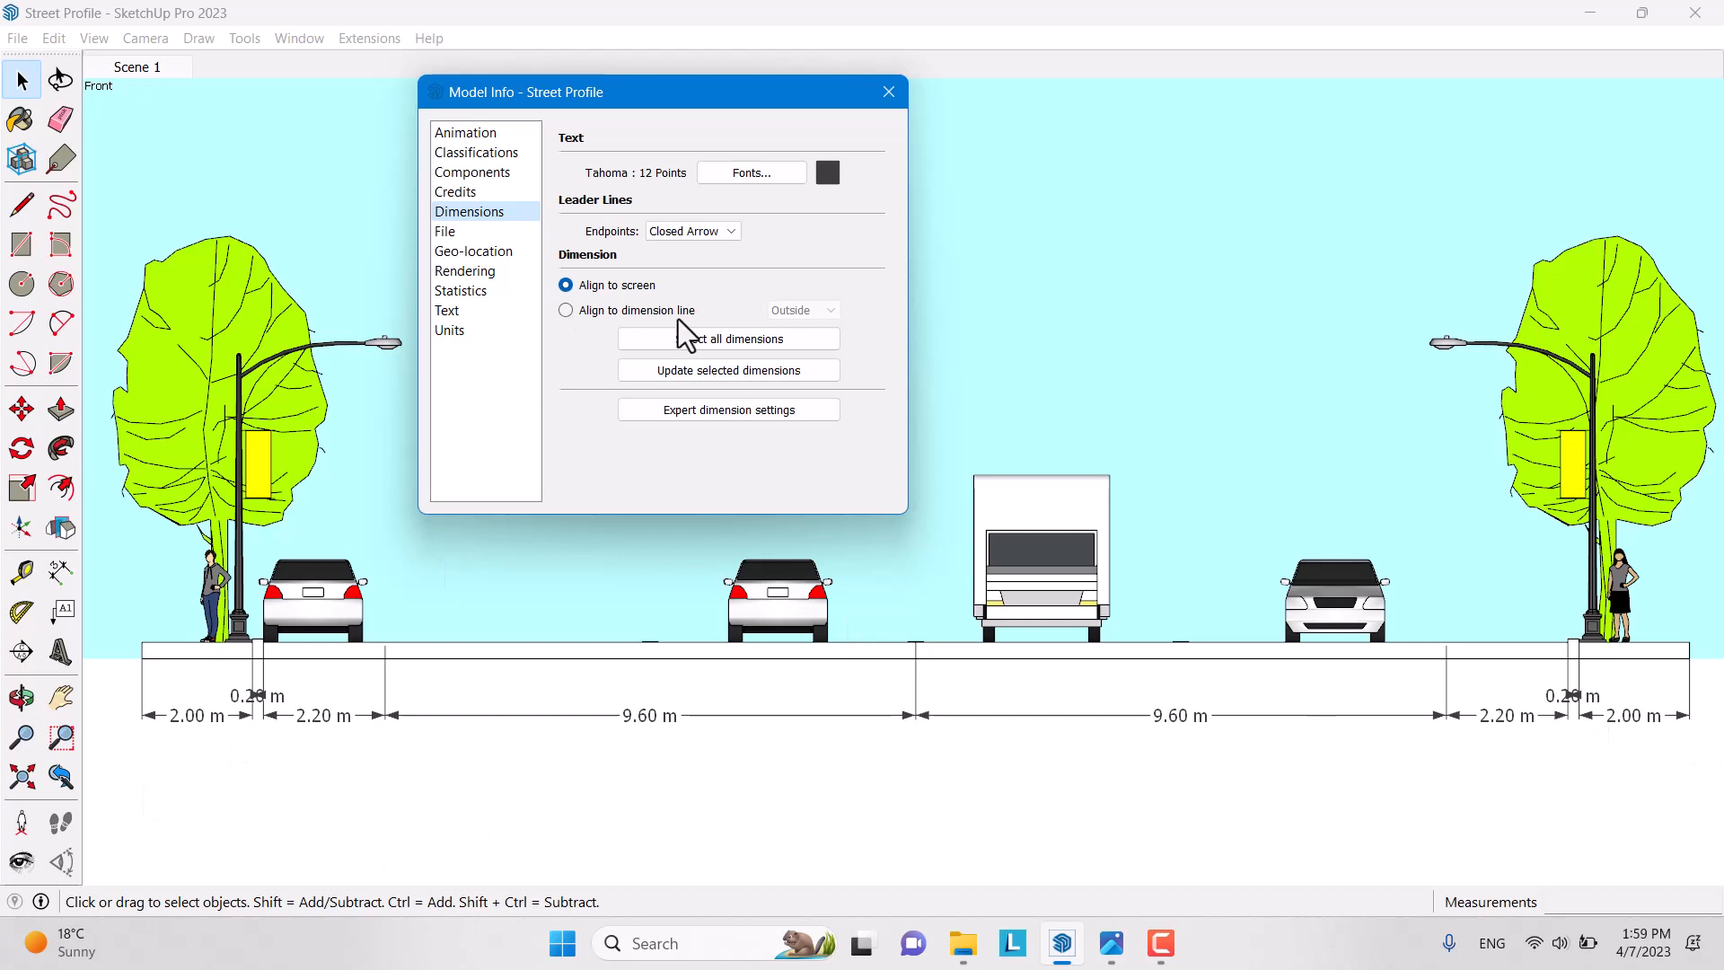
left_click(686, 342)
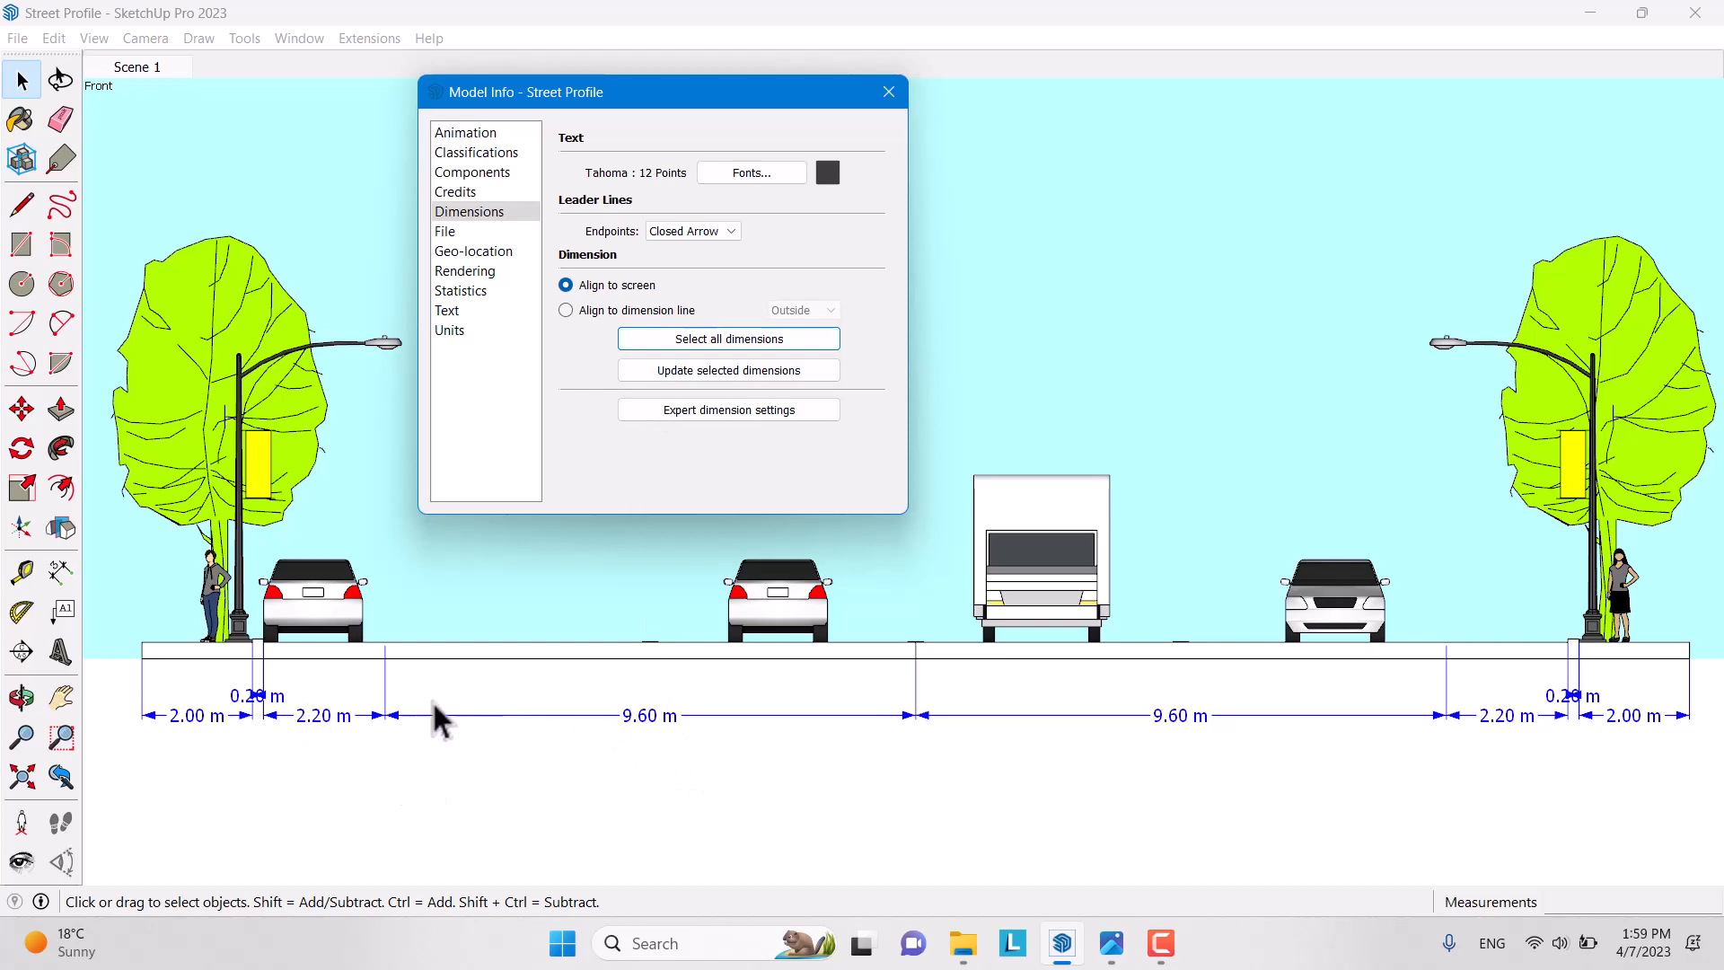
left_click(750, 370)
Change the dimension font to Harlow Solid at 14 points and update the selected dimensions
left_click(777, 178)
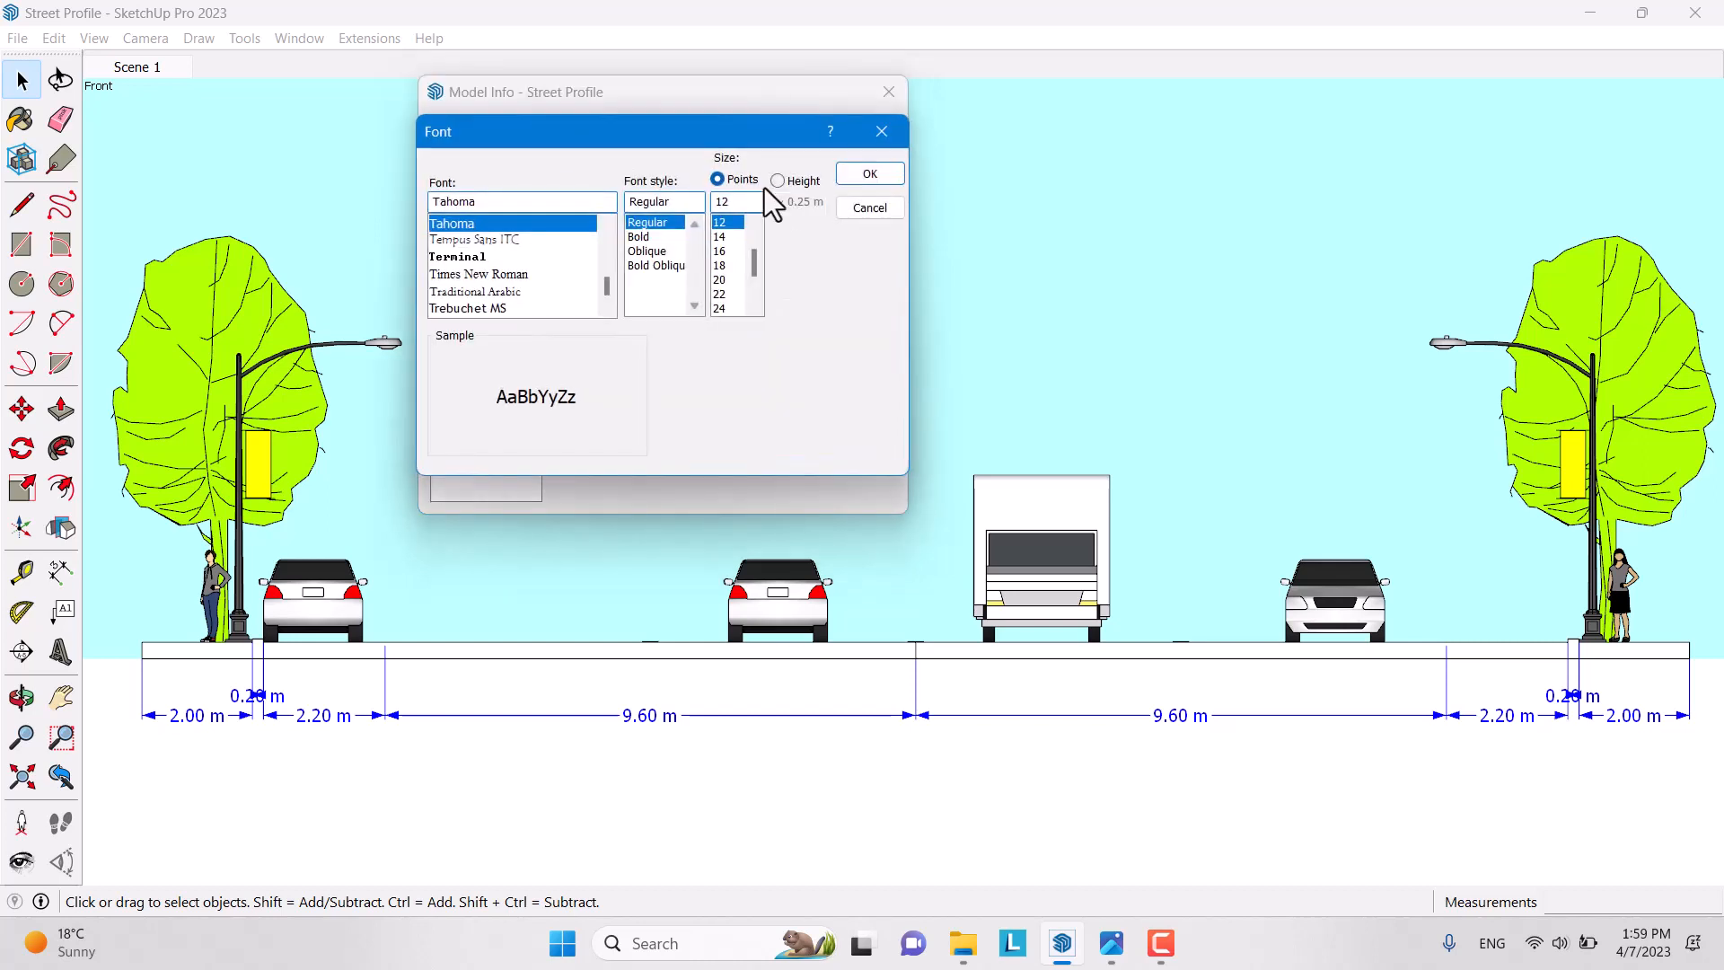
left_click_drag(605, 288, 611, 262)
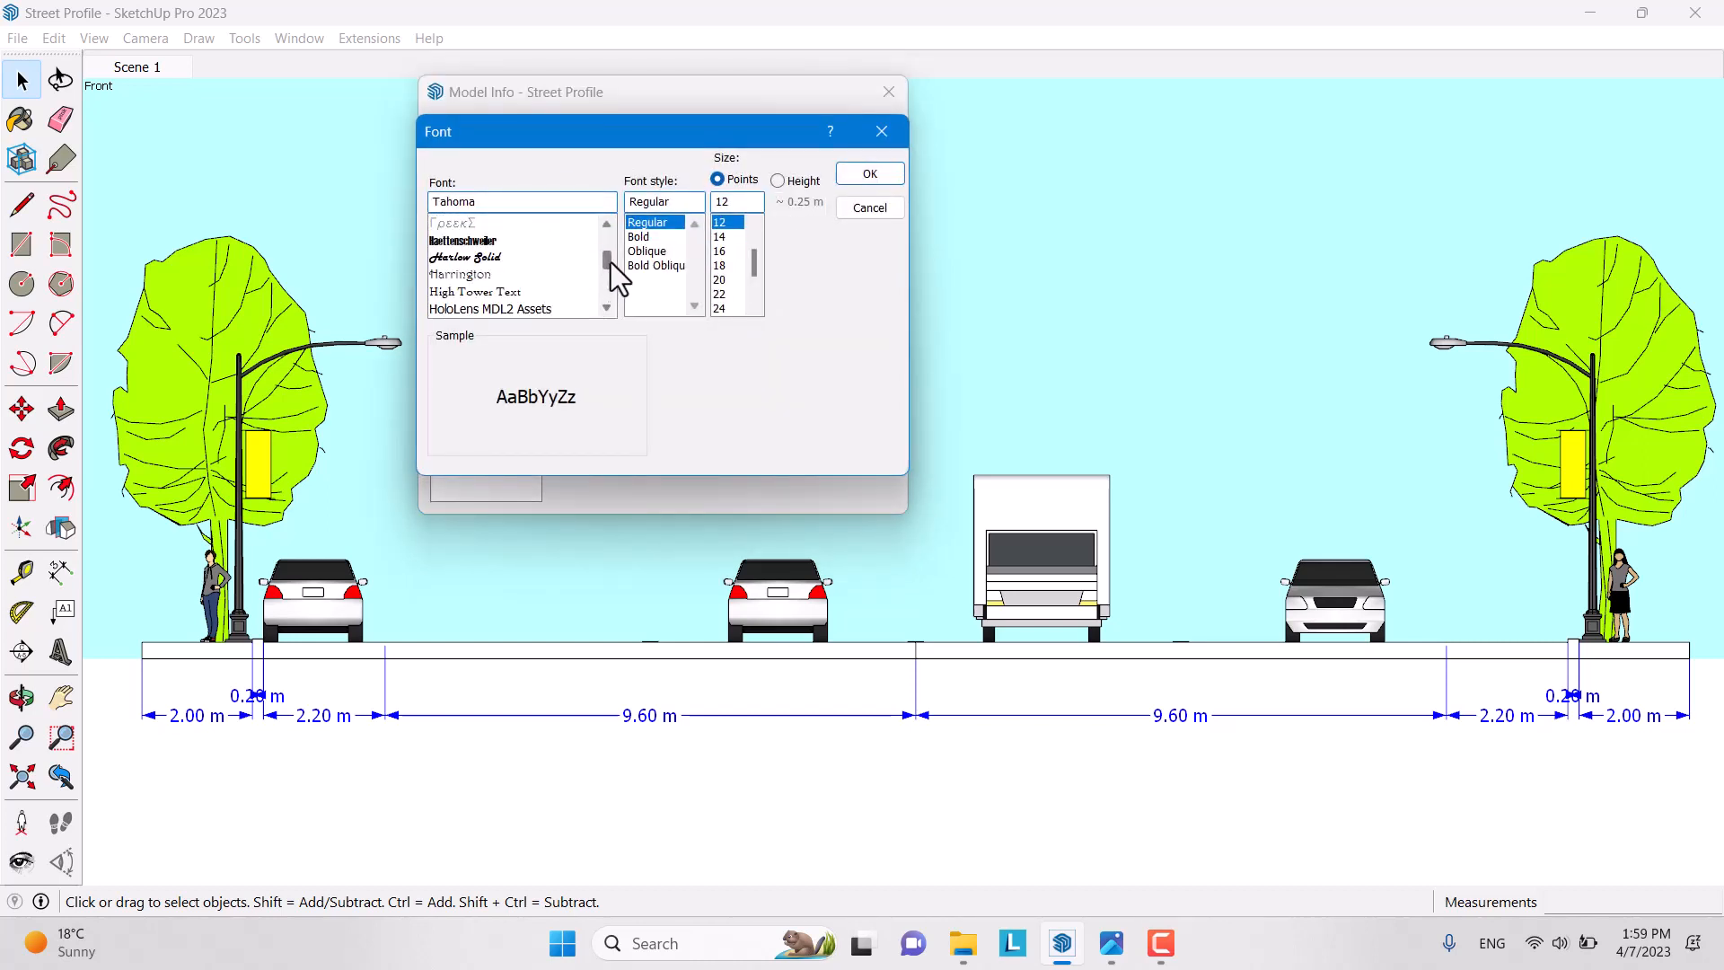
left_click(480, 258)
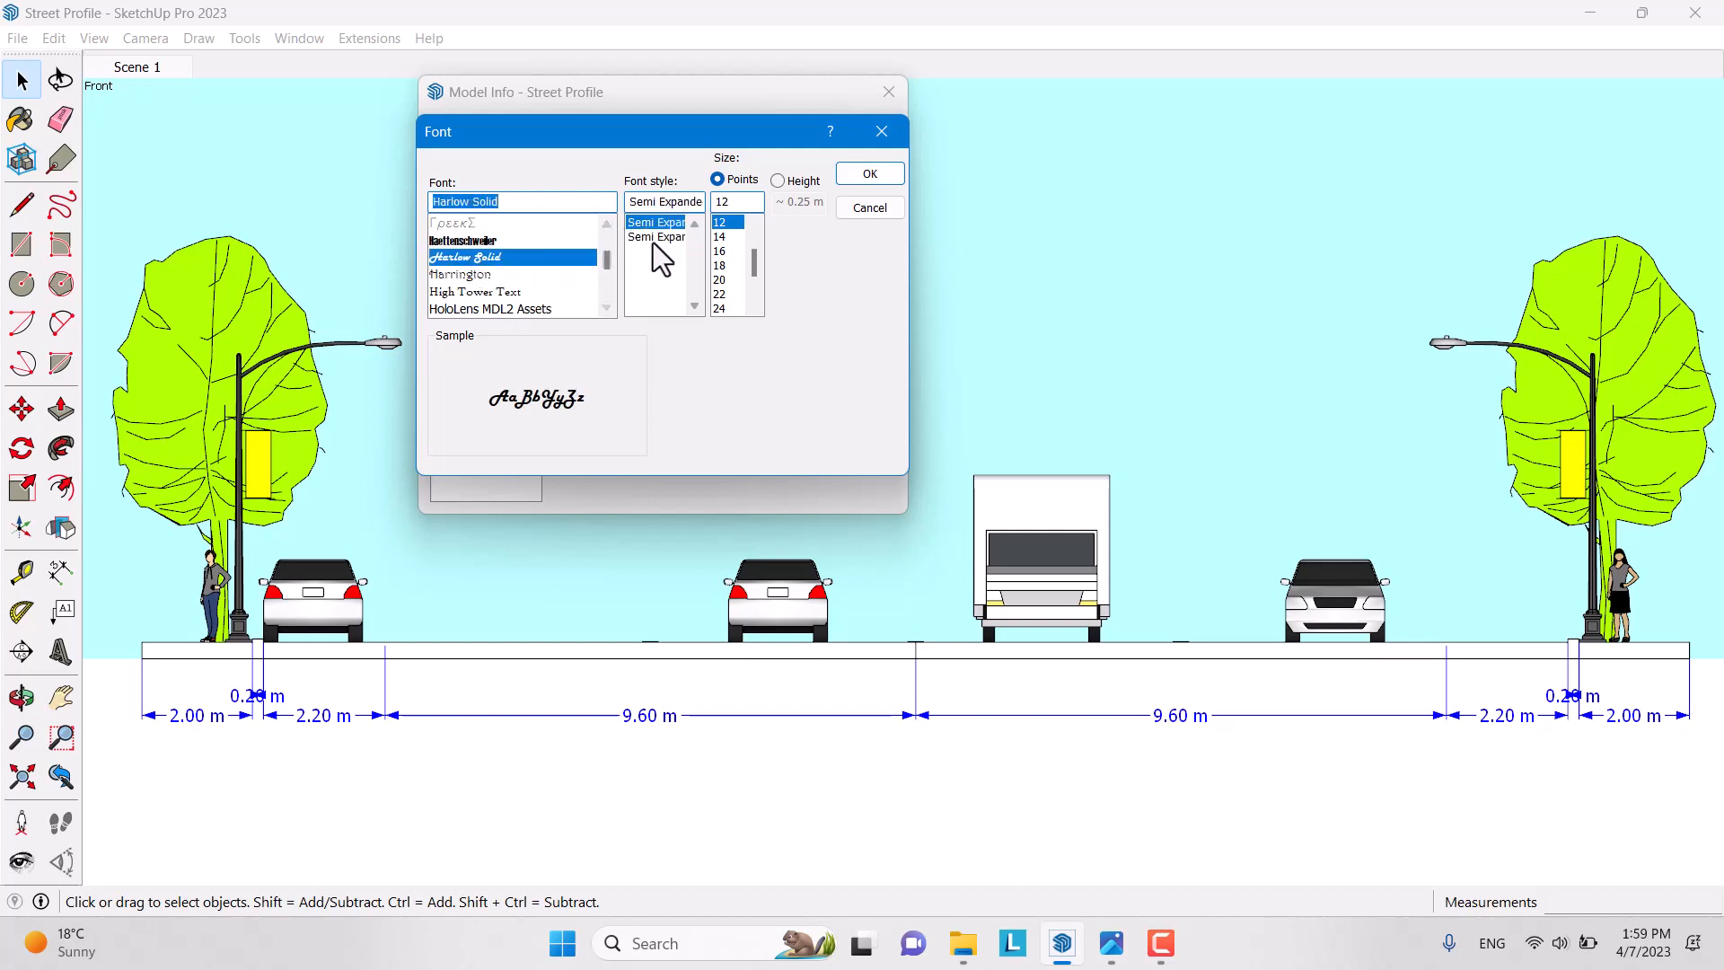
left_click(720, 236)
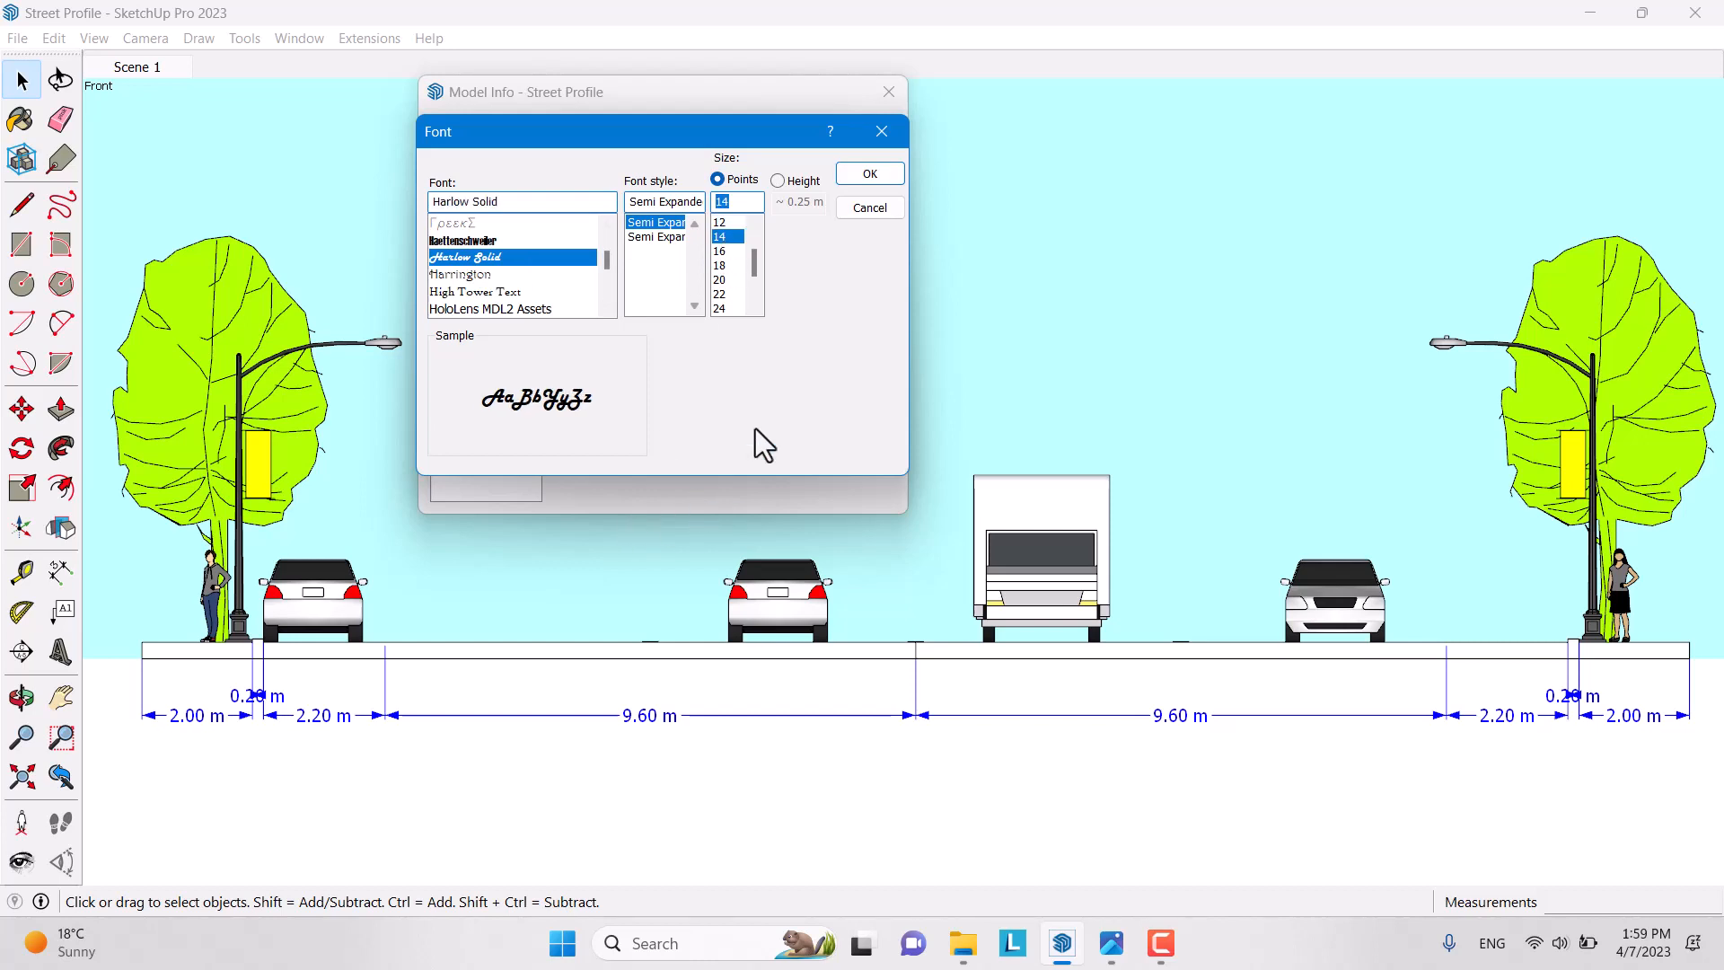
left_click(867, 174)
left_click(758, 368)
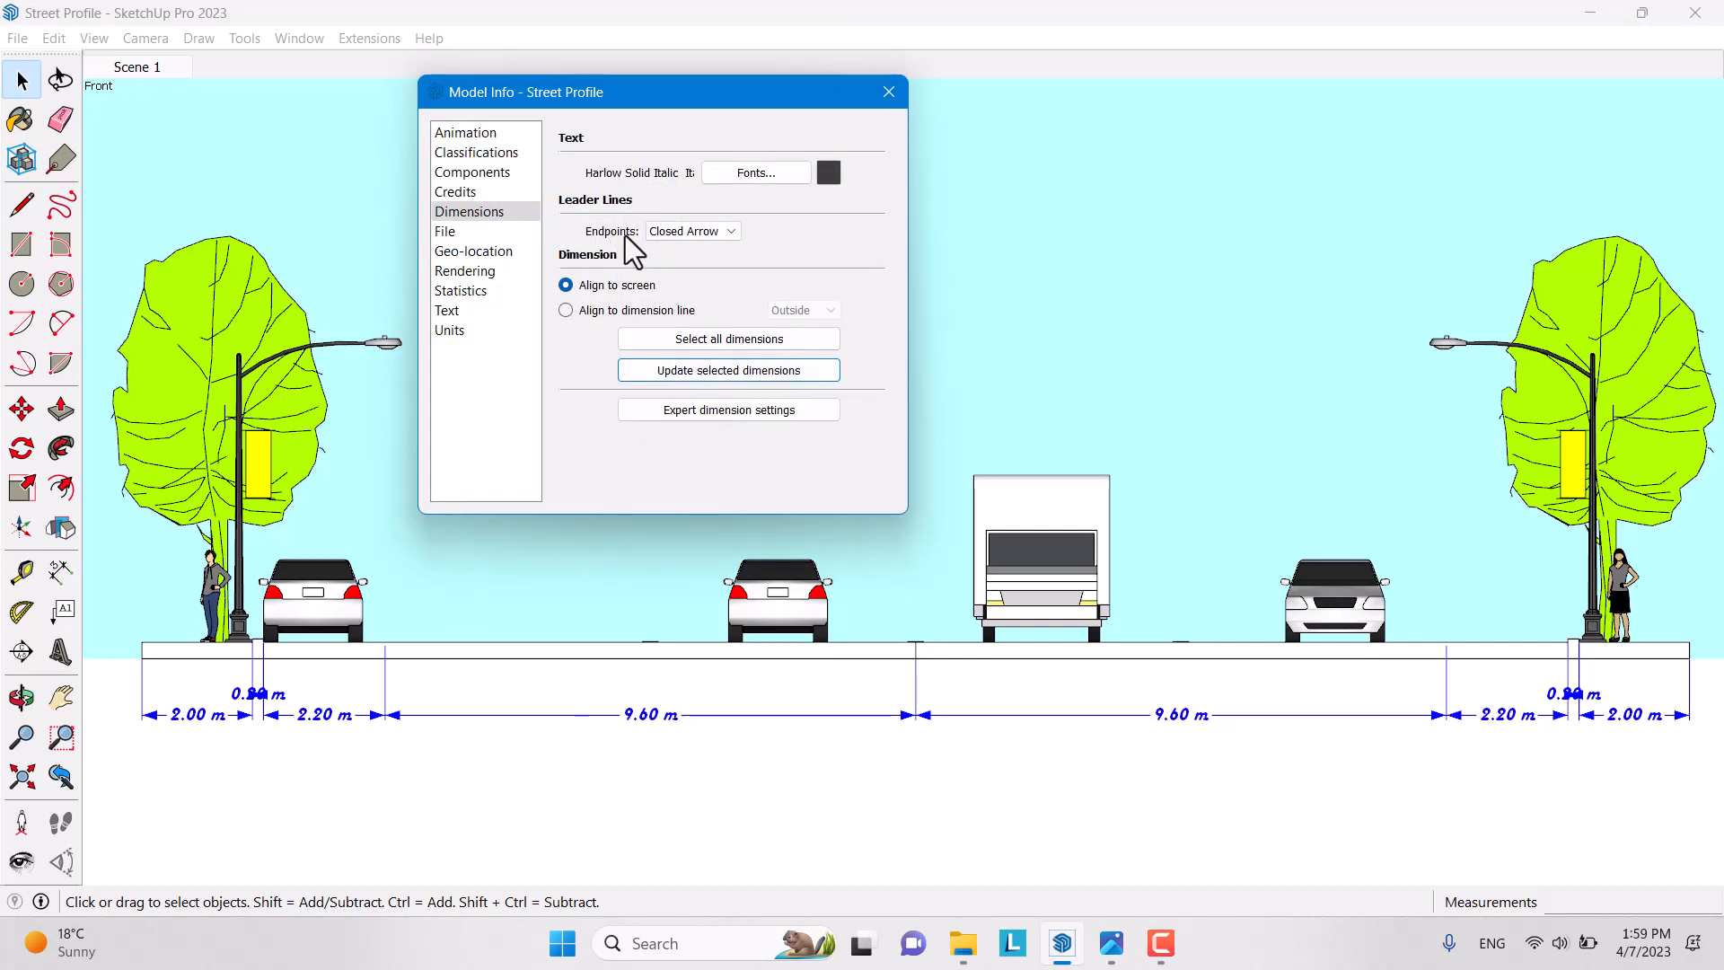
Set the dimension leader line endpoints to None and update the selected dimensions
left_click(681, 231)
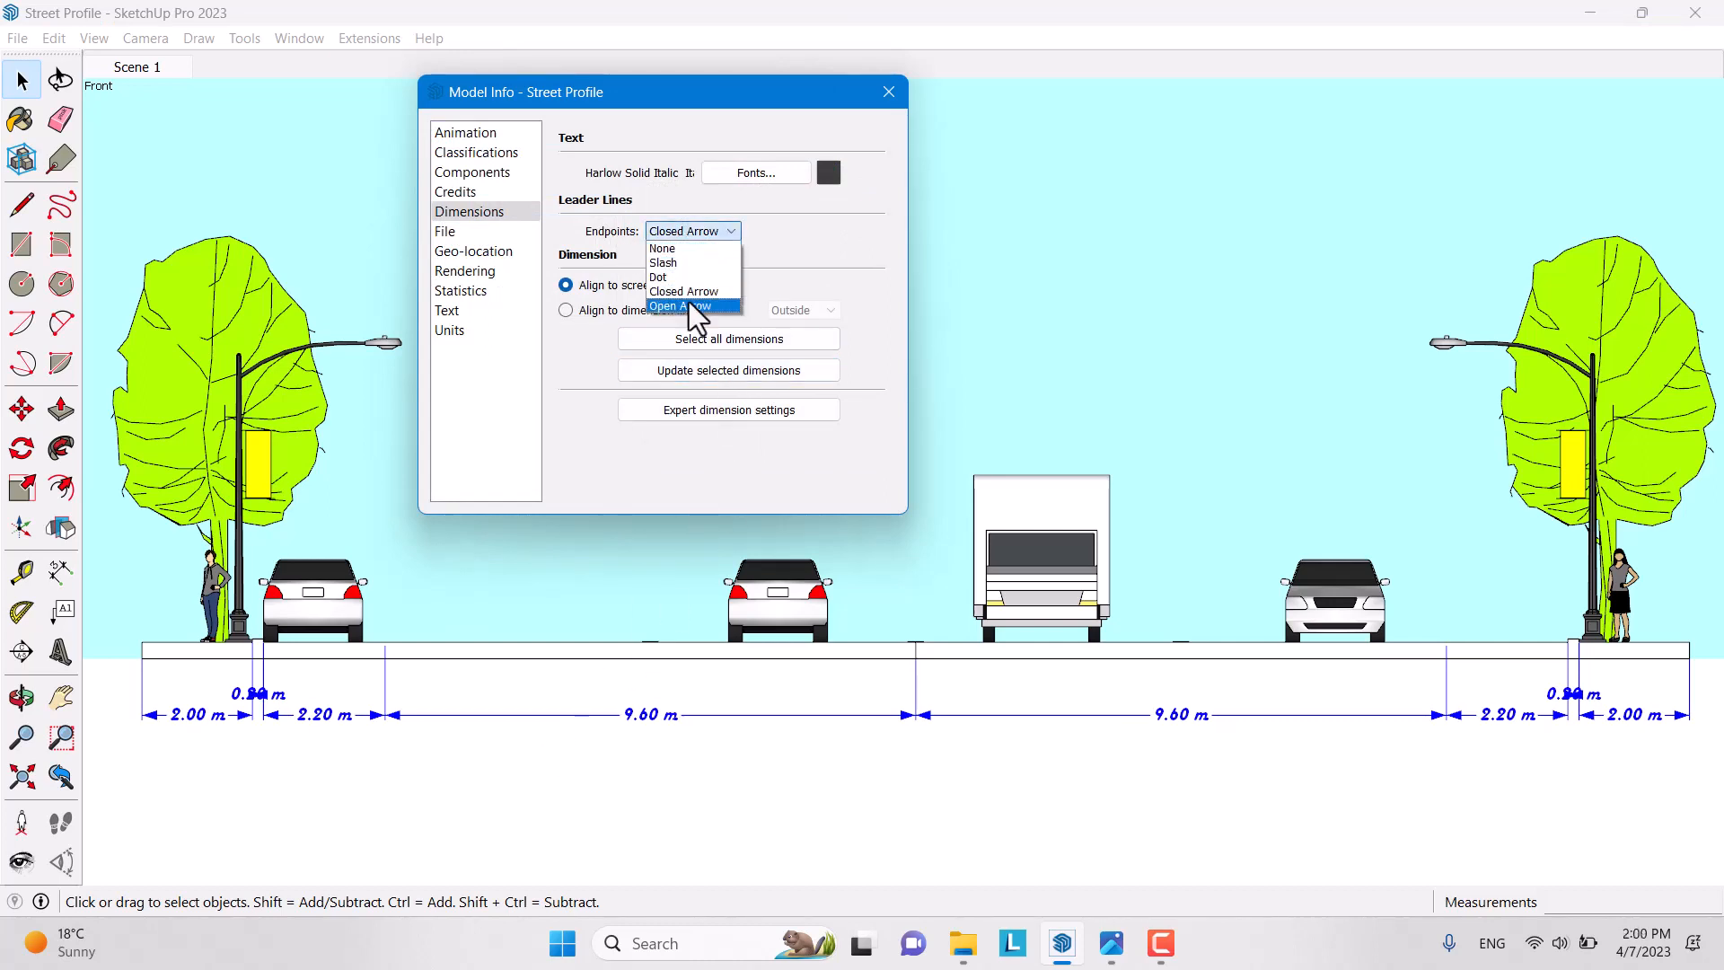
left_click(669, 249)
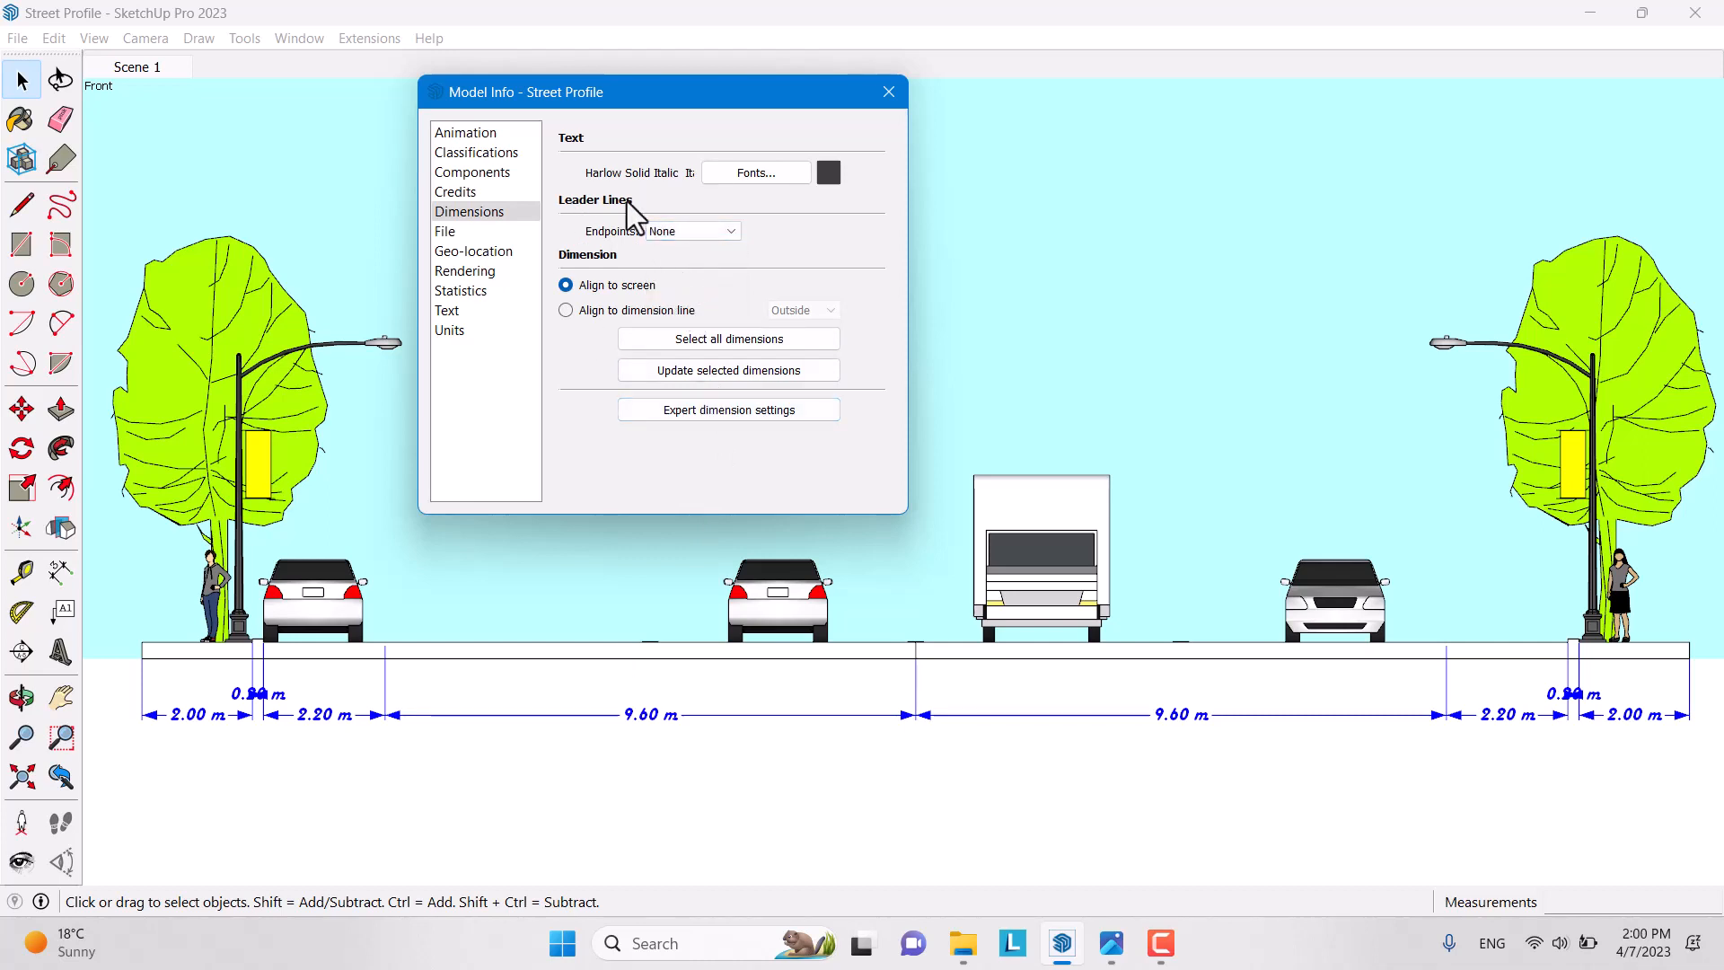
left_click(685, 380)
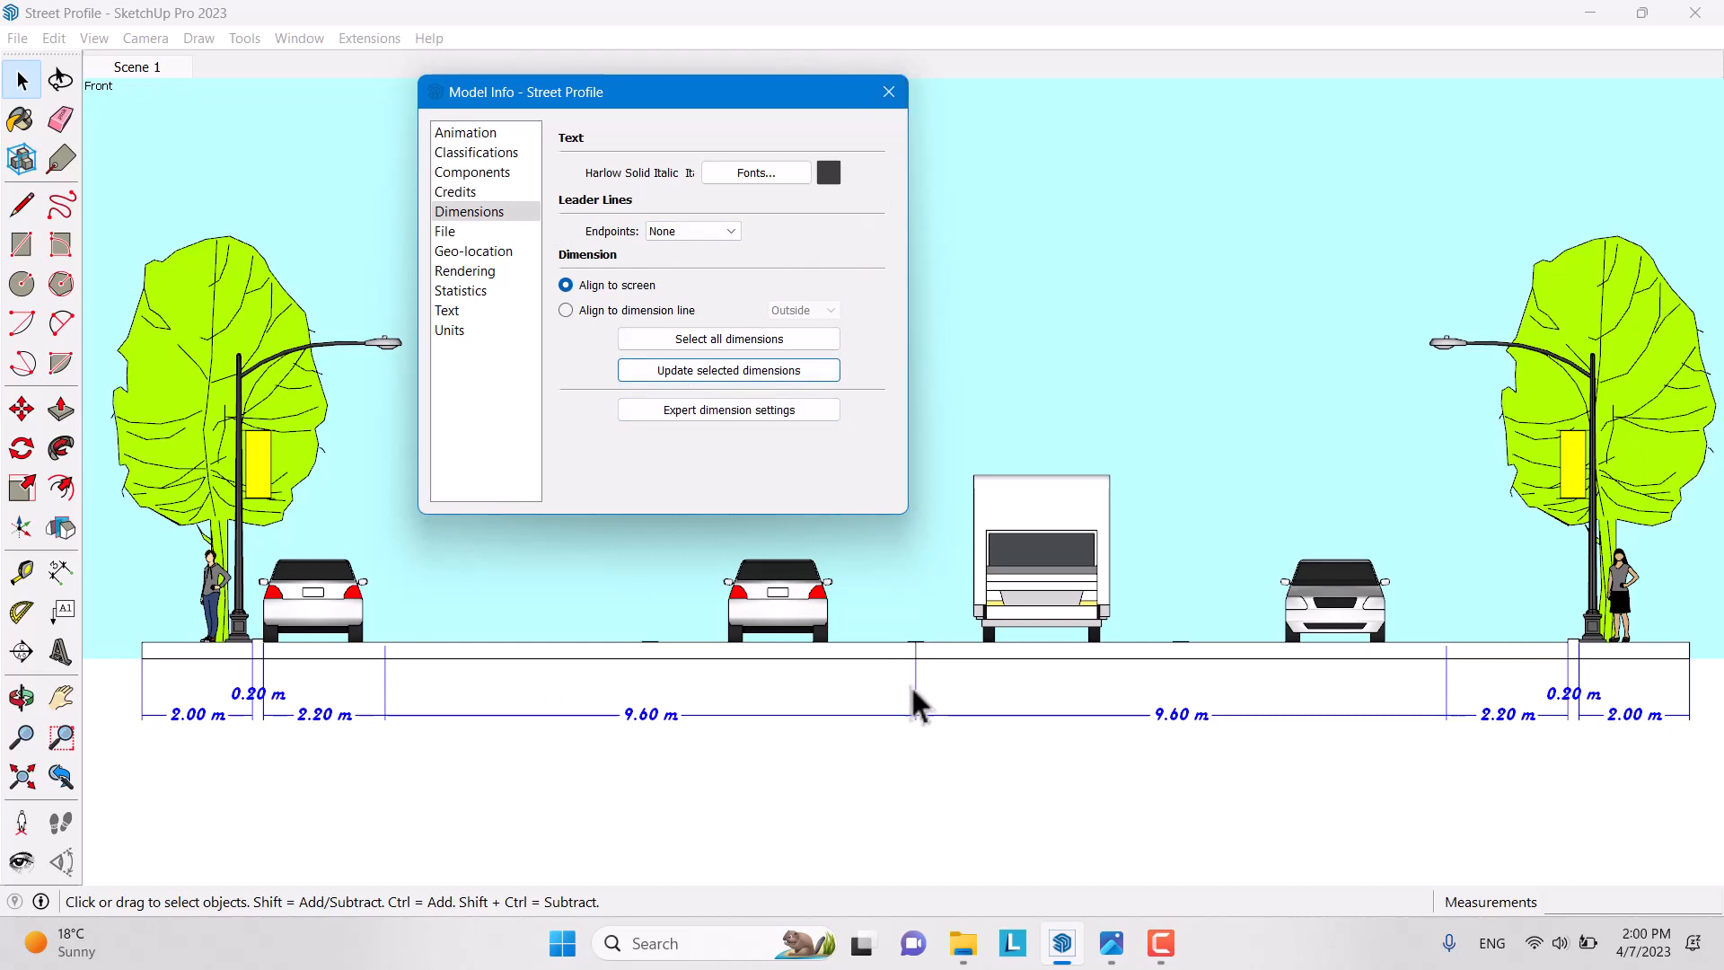
Change the dimension text colour to red, update the selected dimensions and close Model Info
left_click(827, 172)
left_click_drag(864, 438, 890, 435)
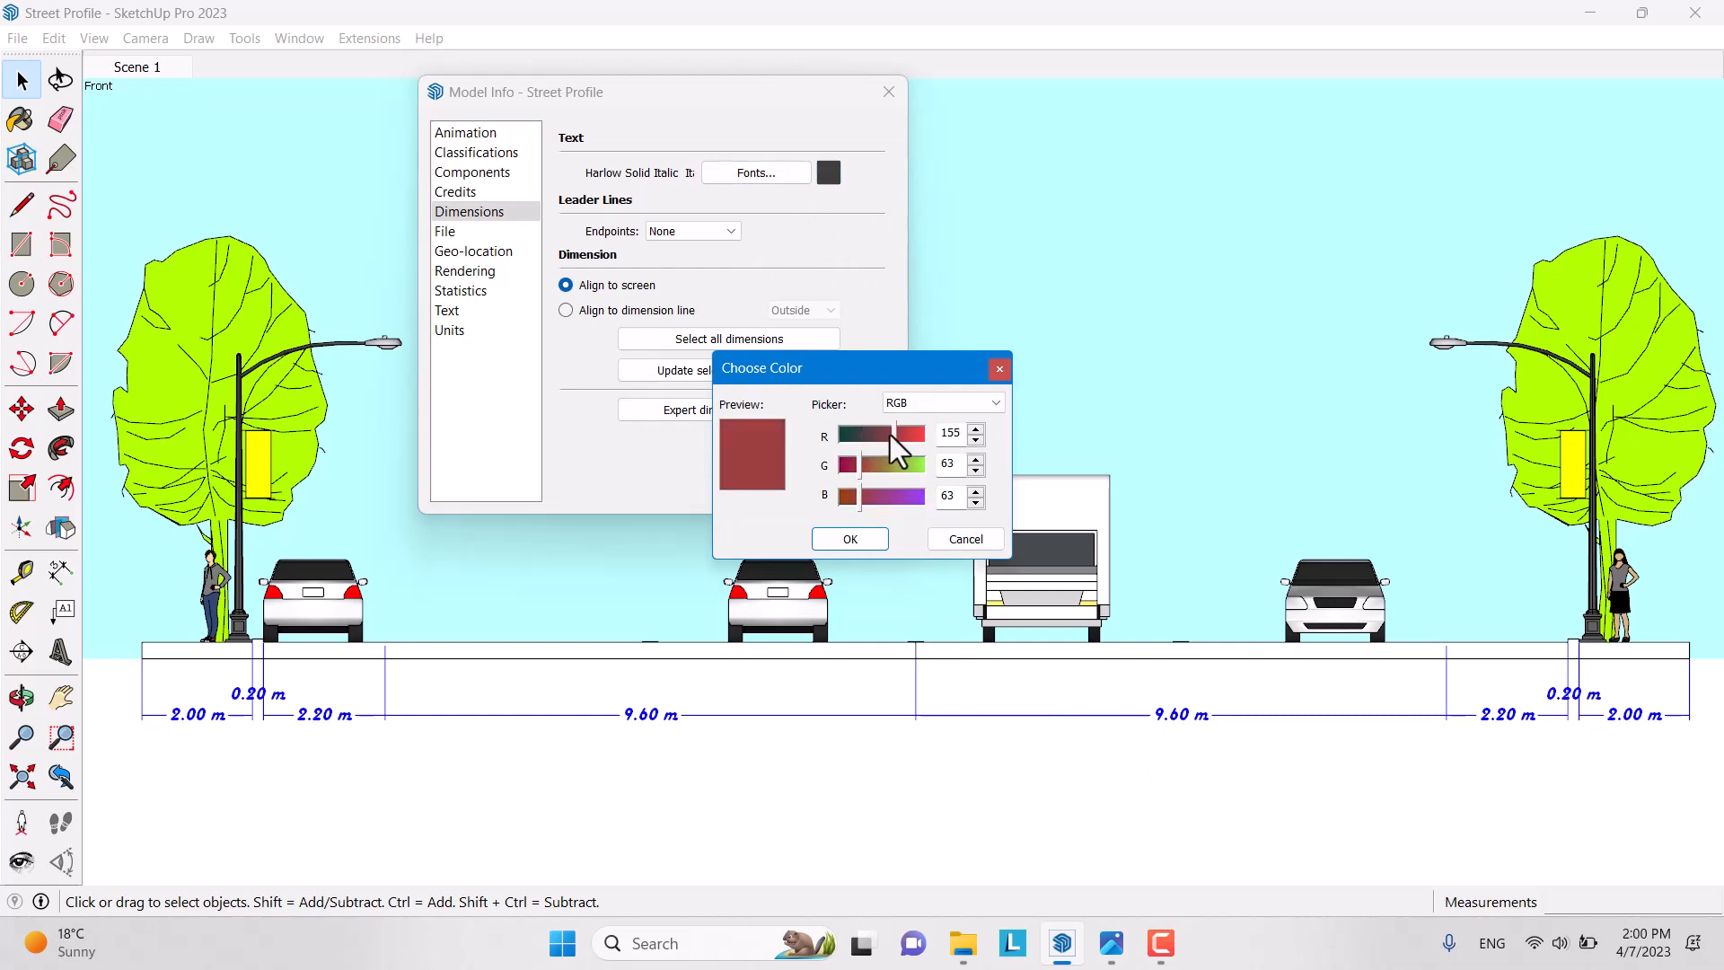
left_click(850, 538)
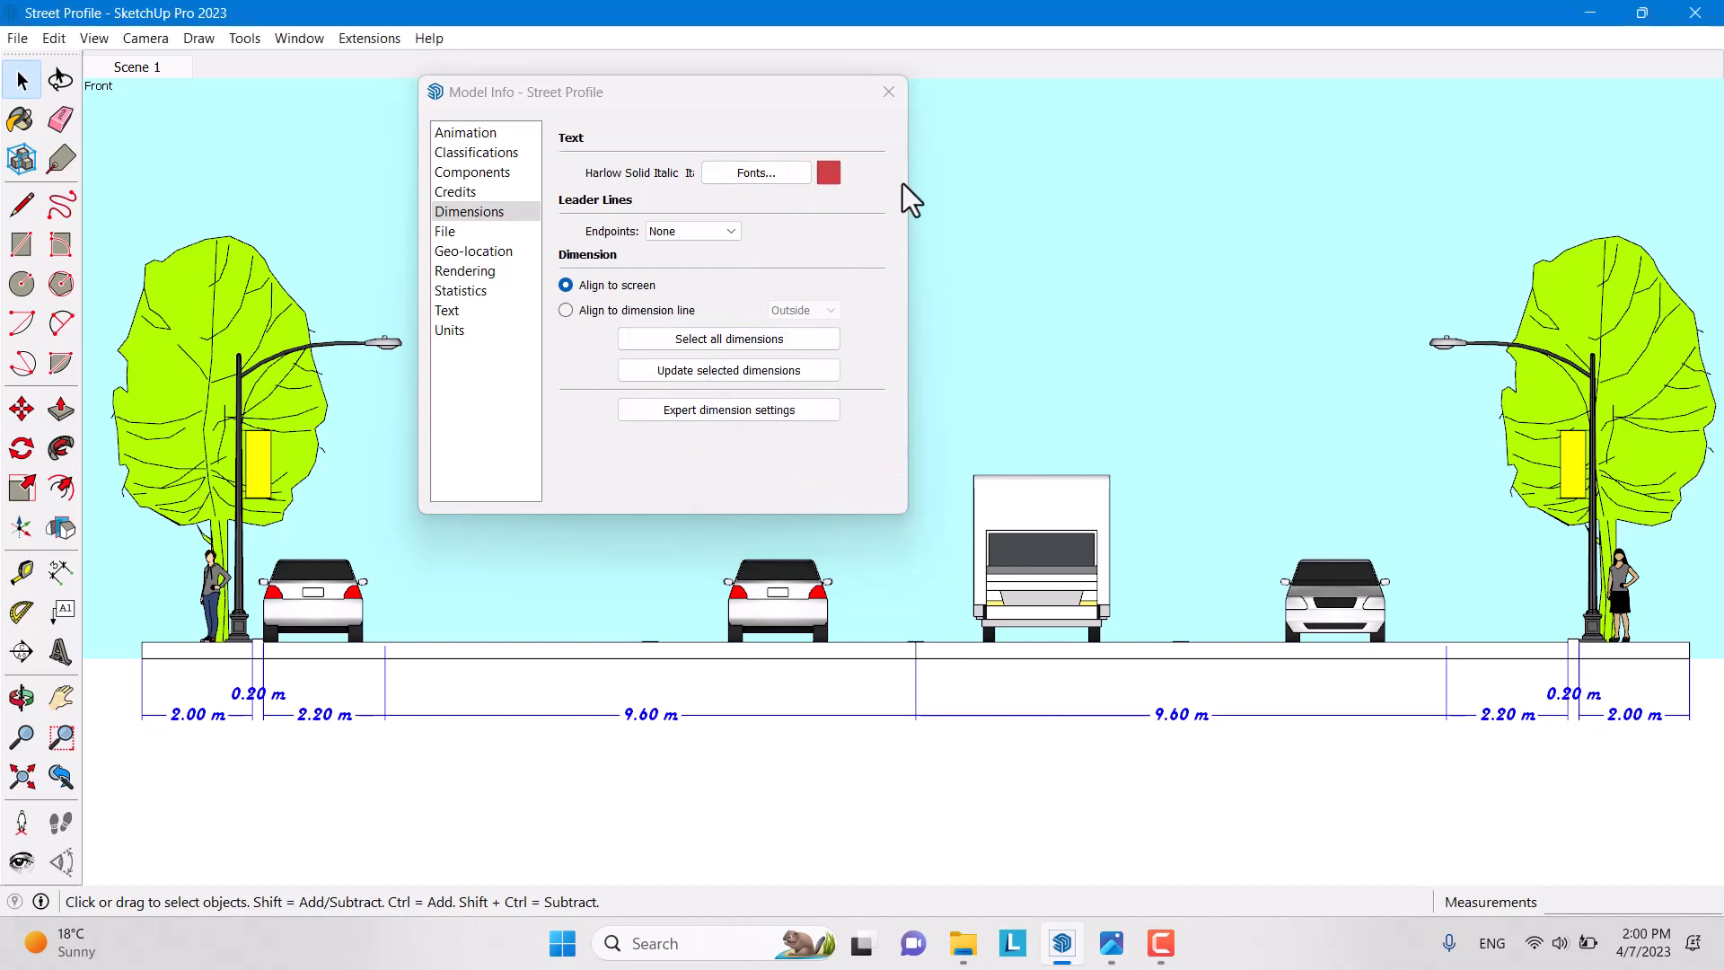
left_click(754, 369)
left_click(889, 93)
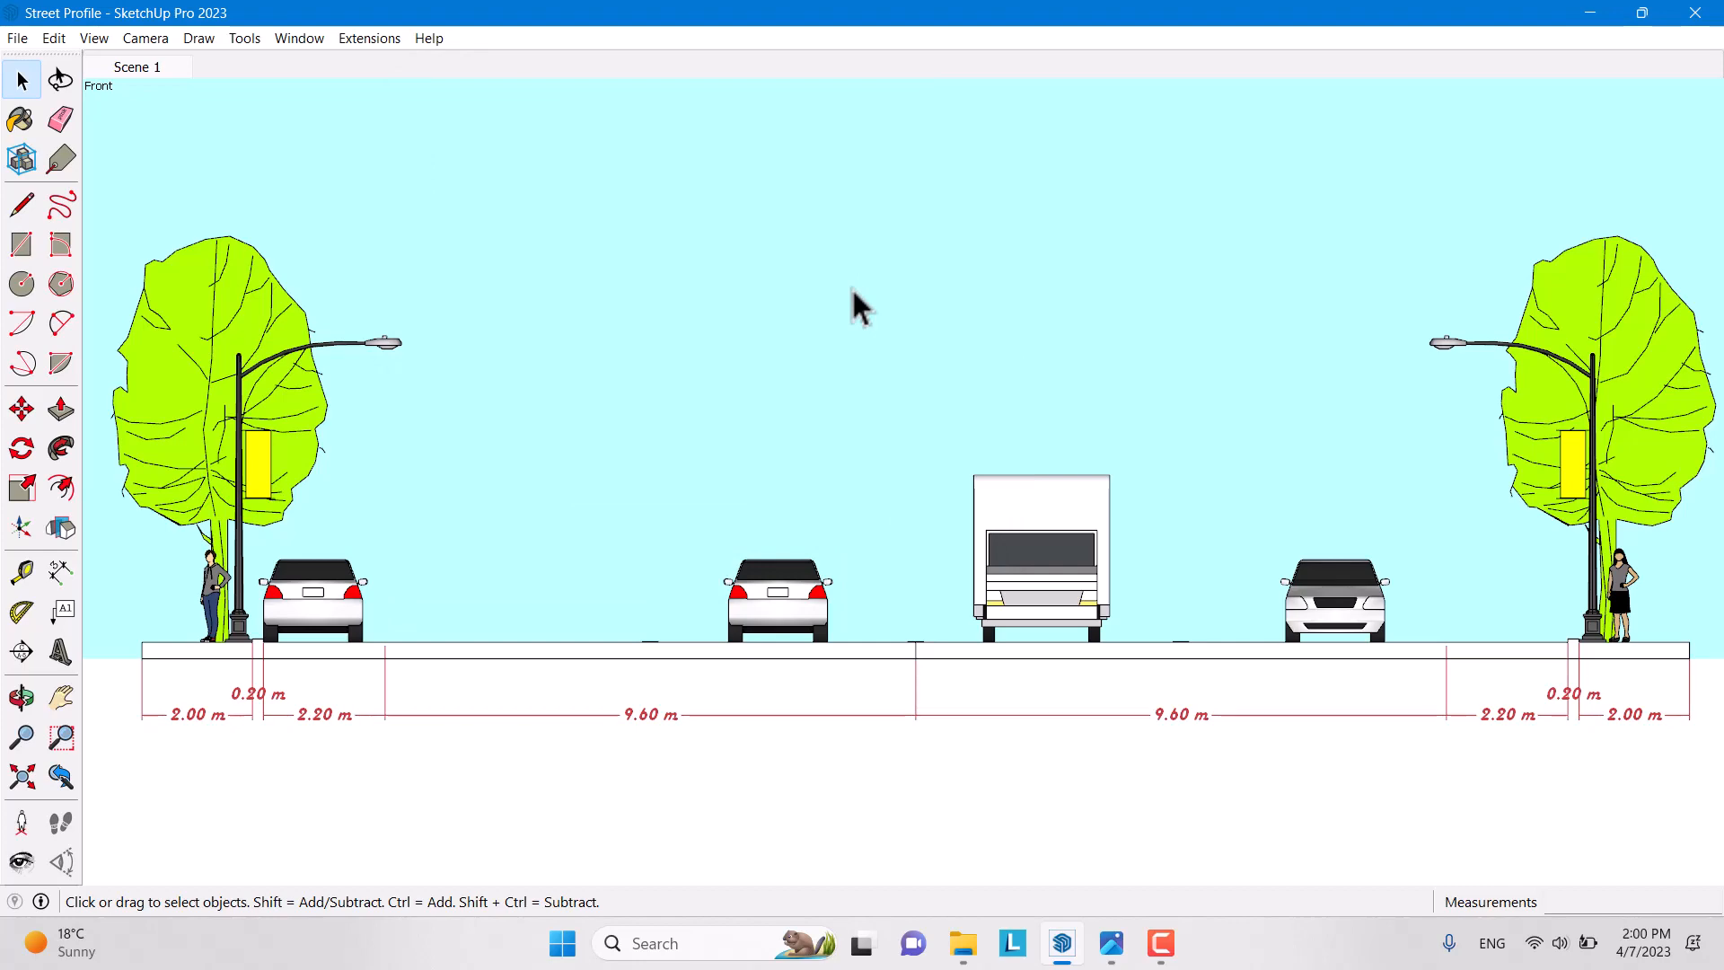
Export the view as a 2D PNG graphic named Street Profile_2 in the Documents folder
left_click(14, 38)
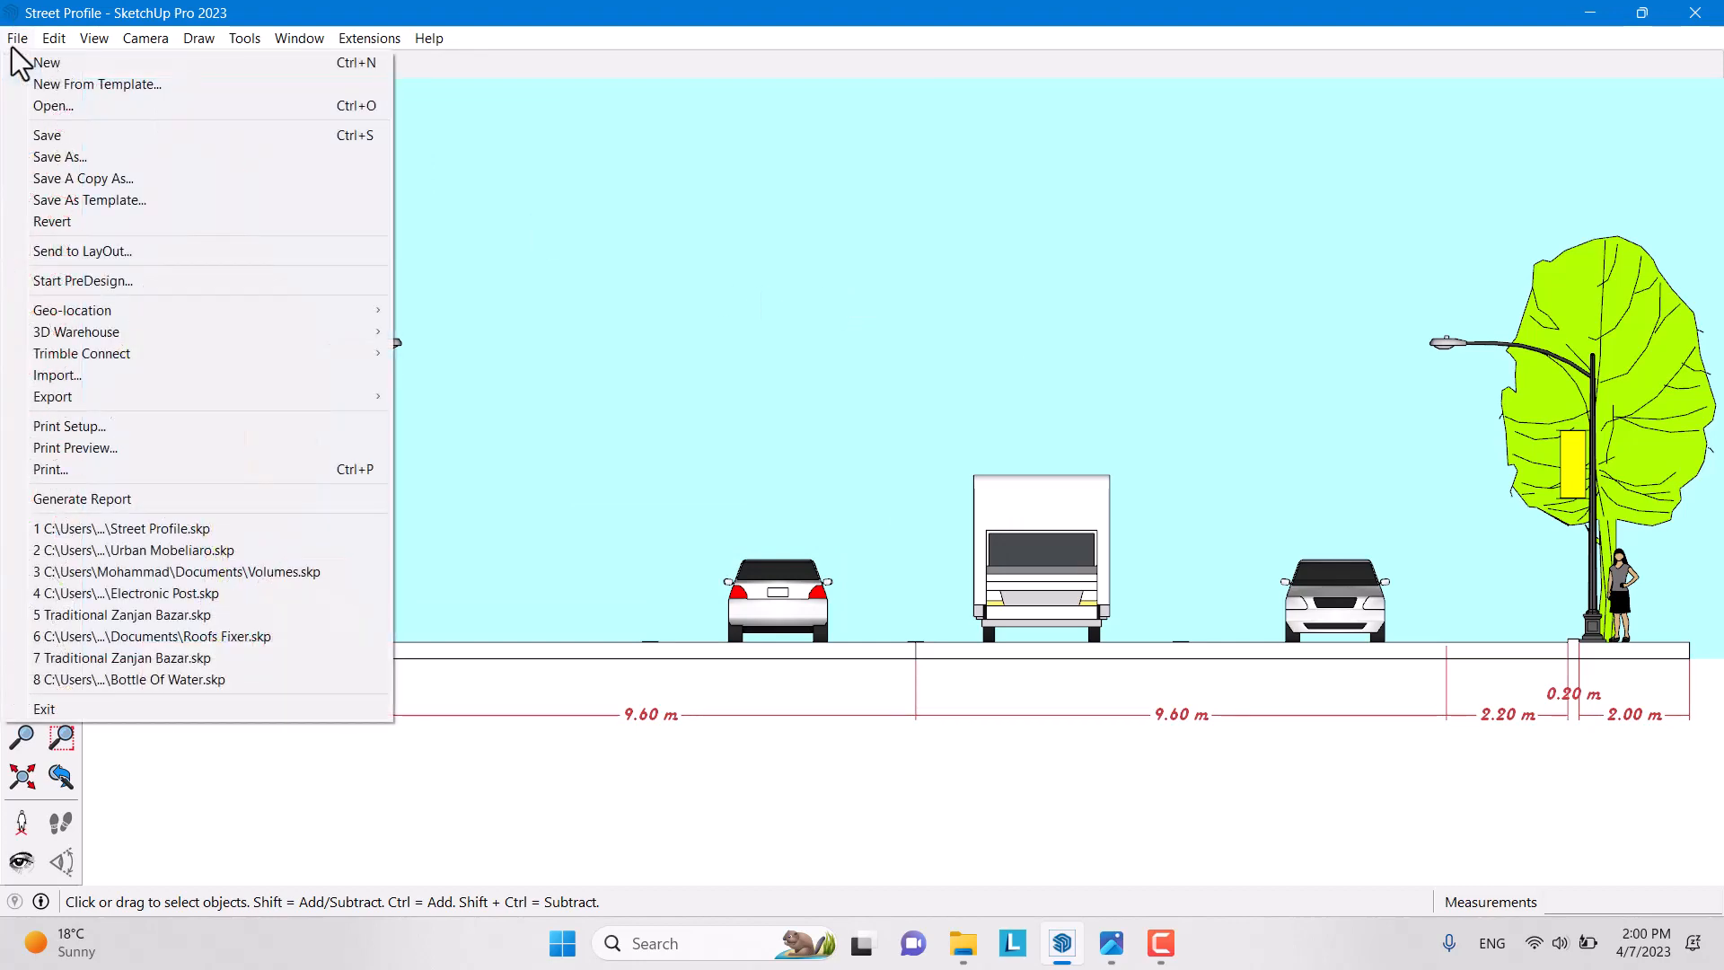
mouse_move(187, 396)
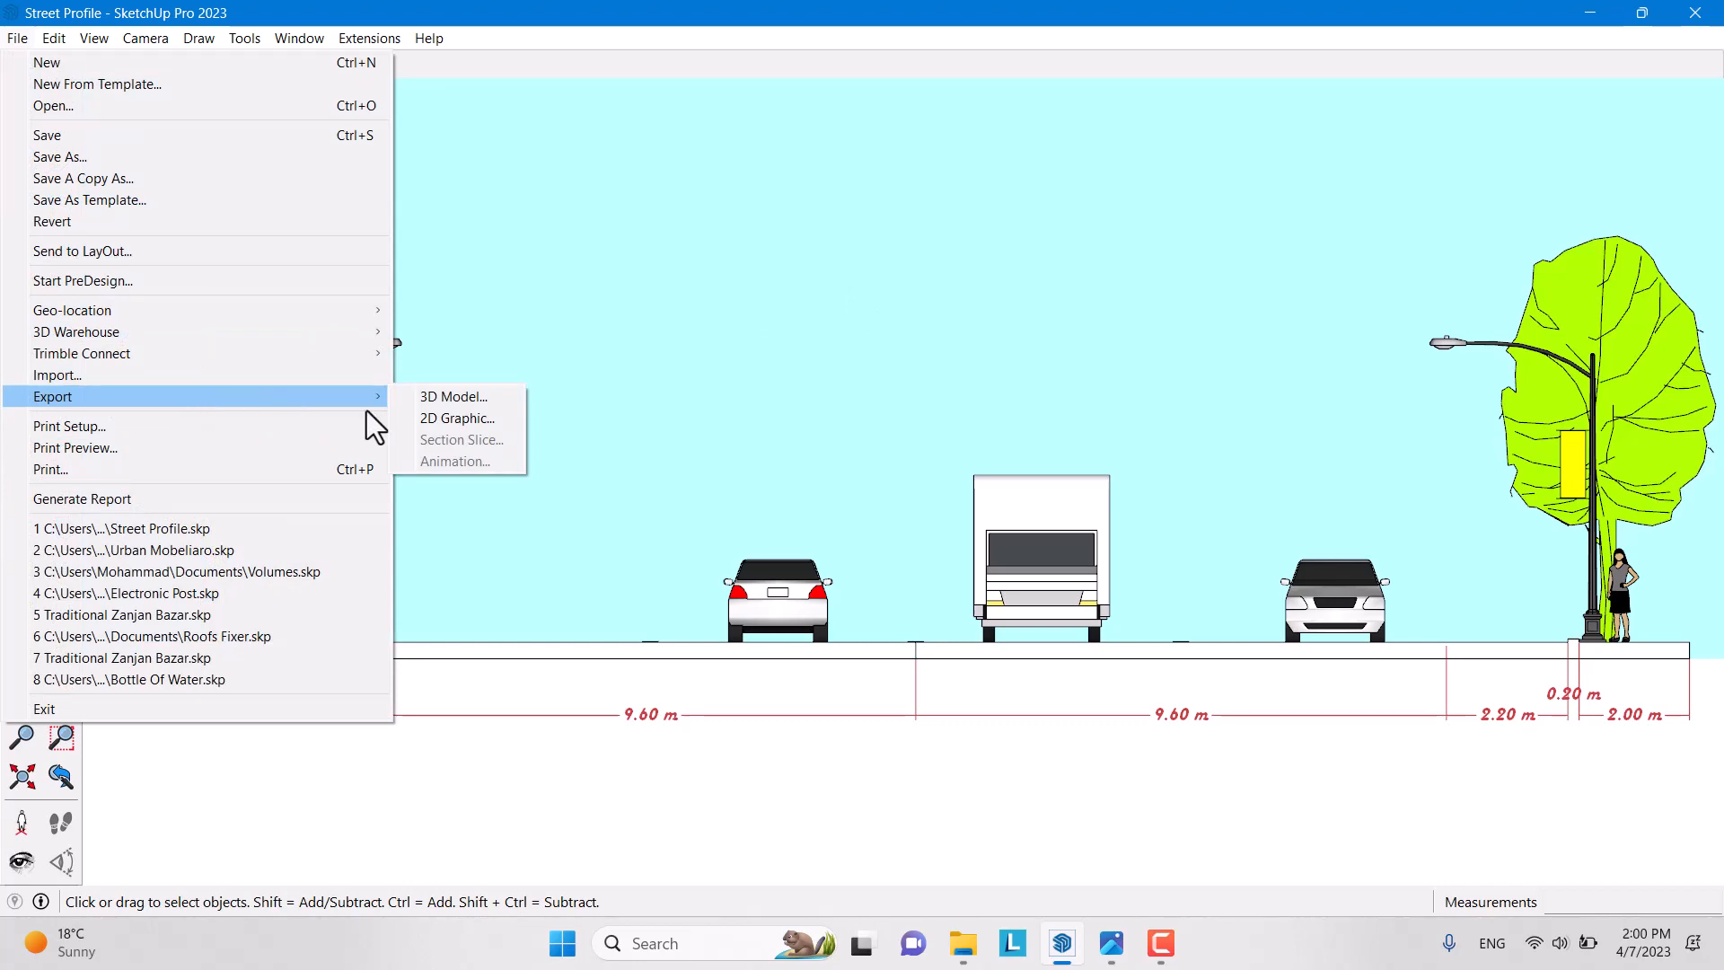
left_click(433, 427)
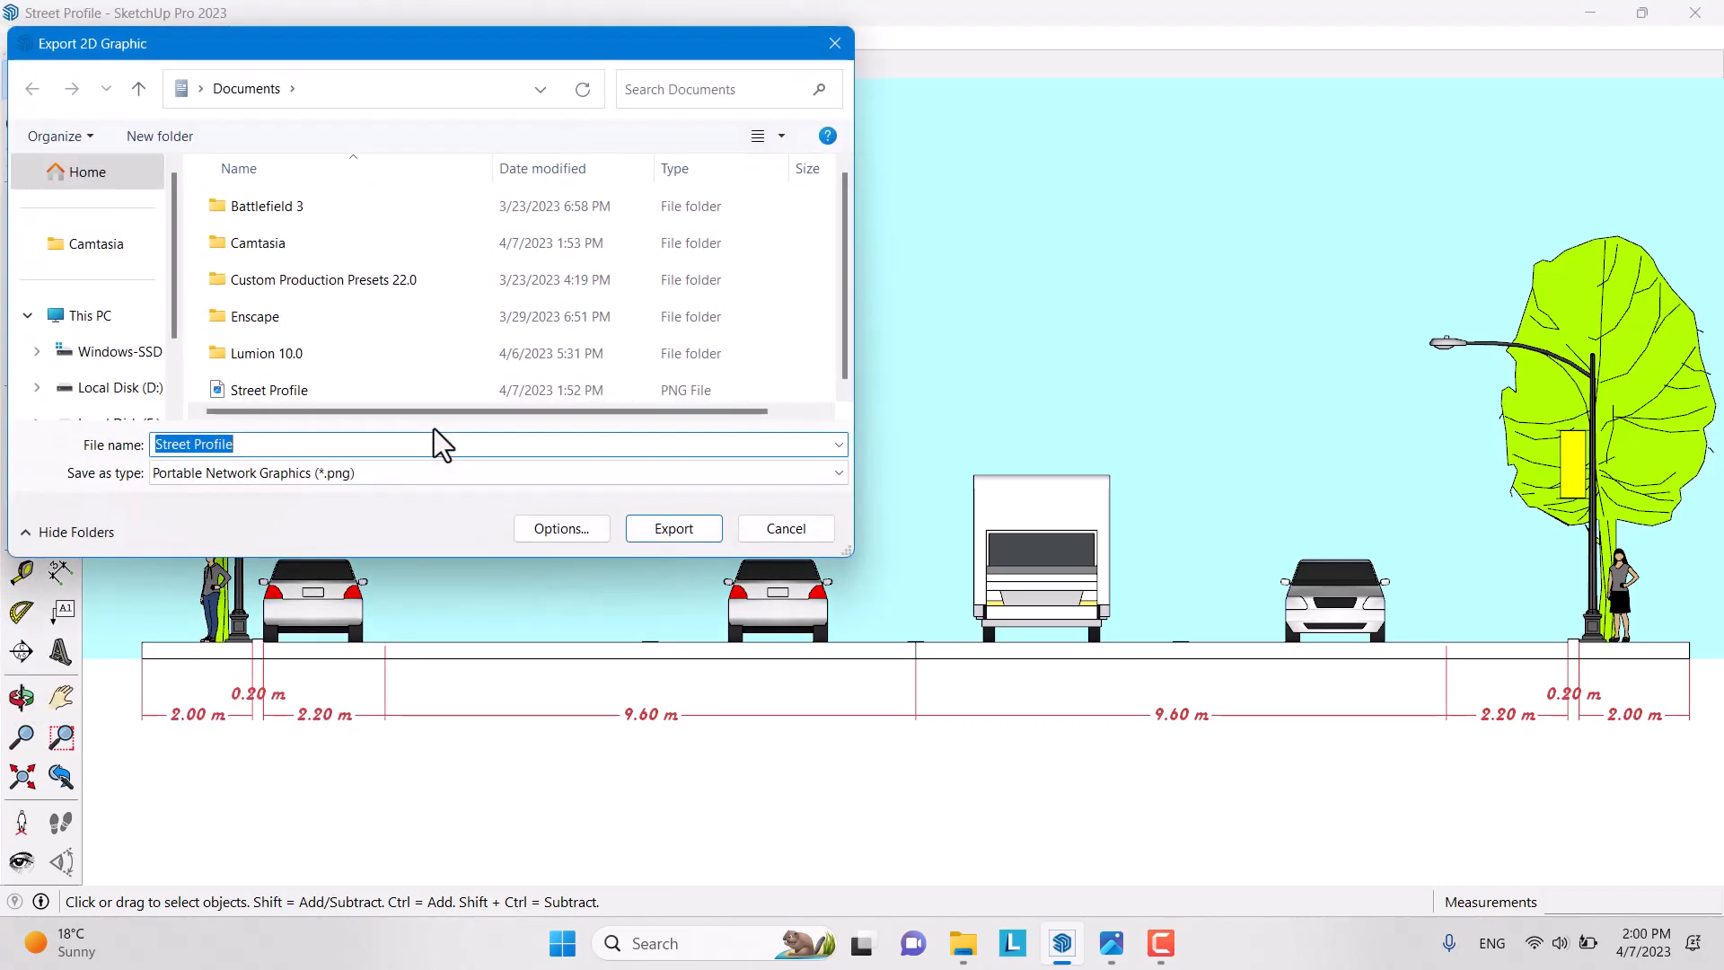
left_click(418, 446)
type("_2")
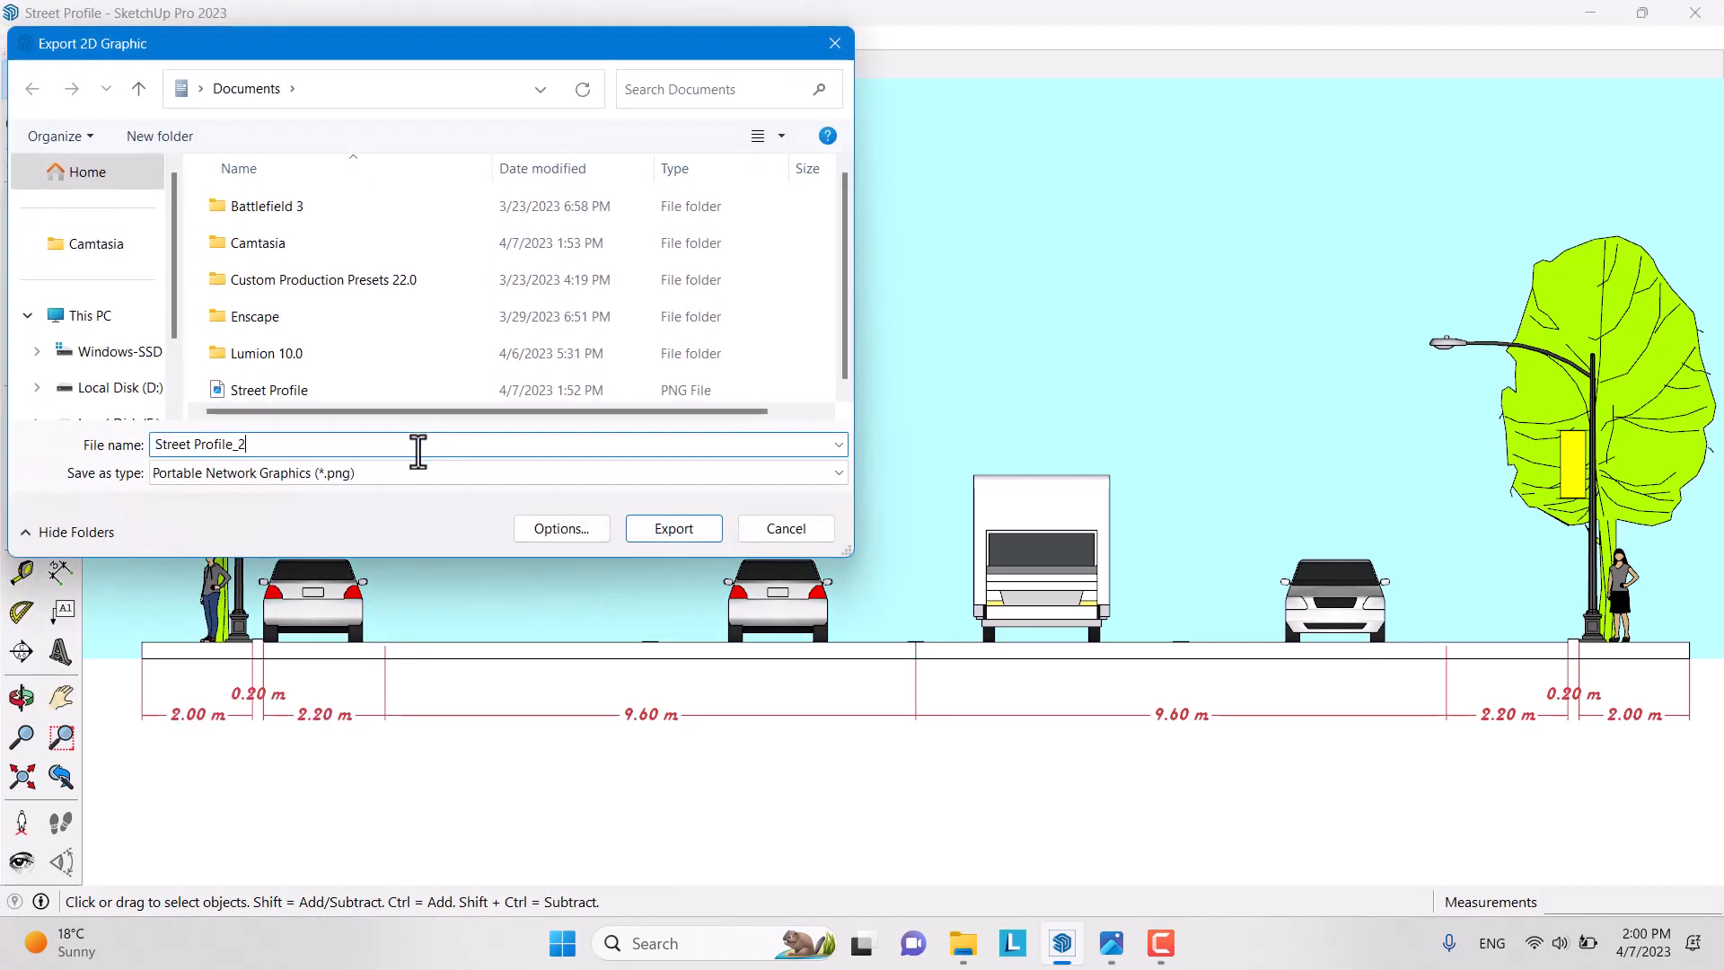
left_click(671, 529)
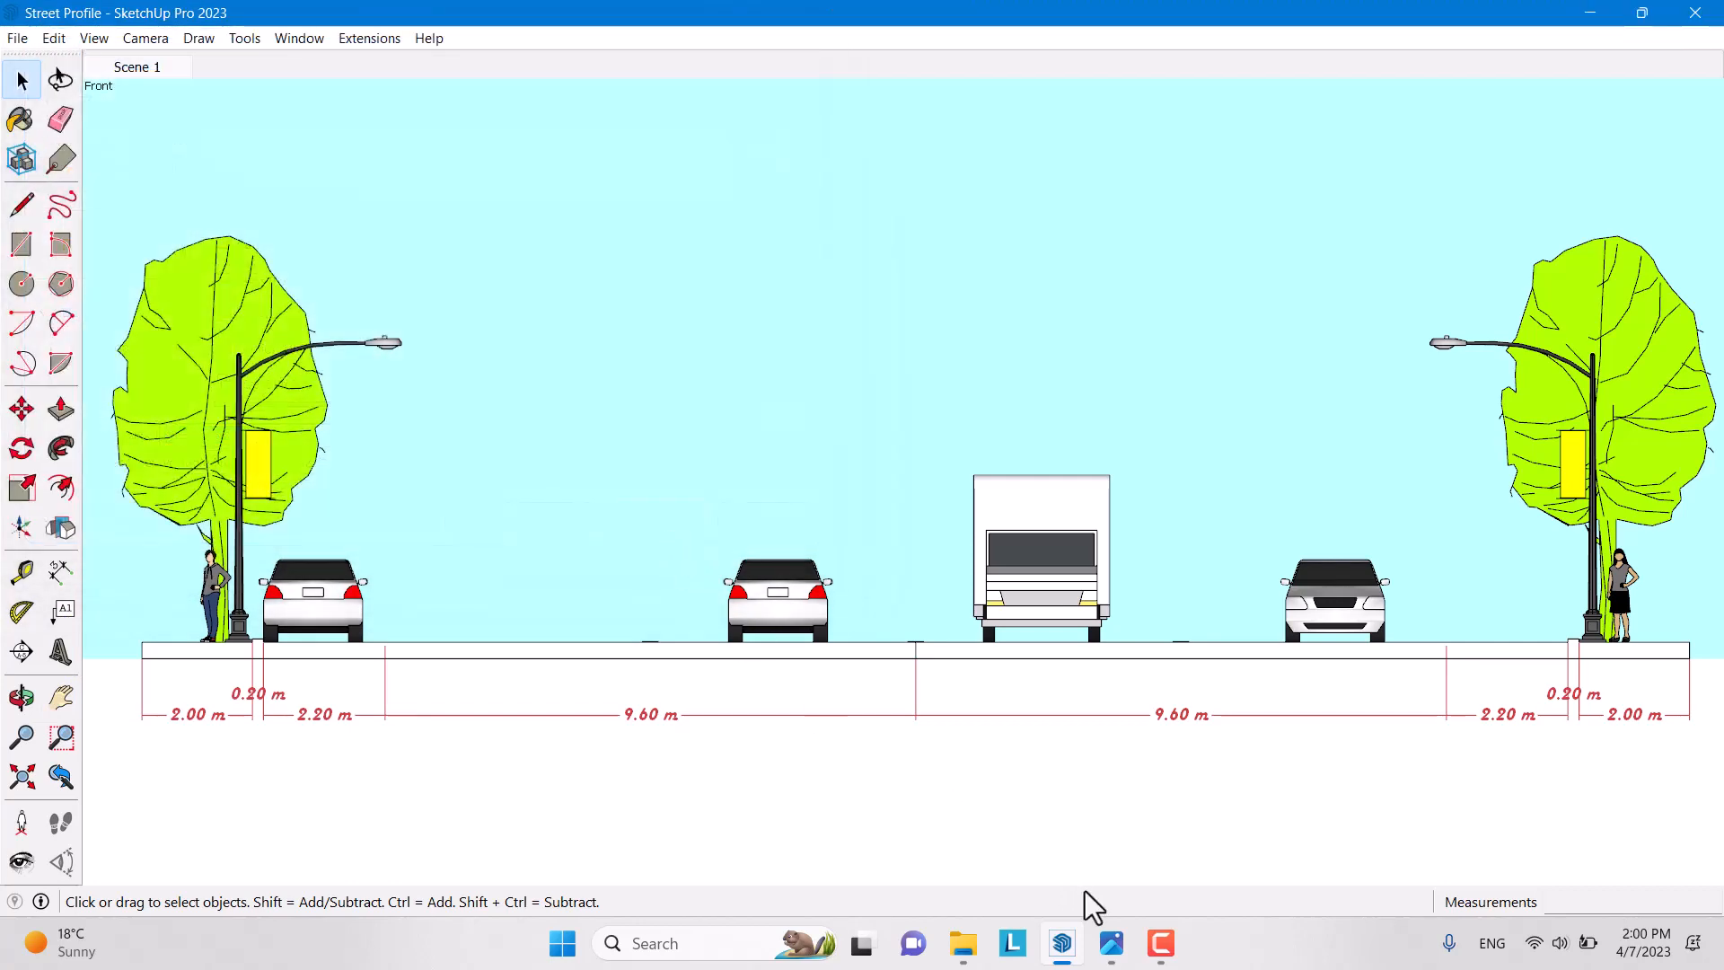
left_click(1159, 942)
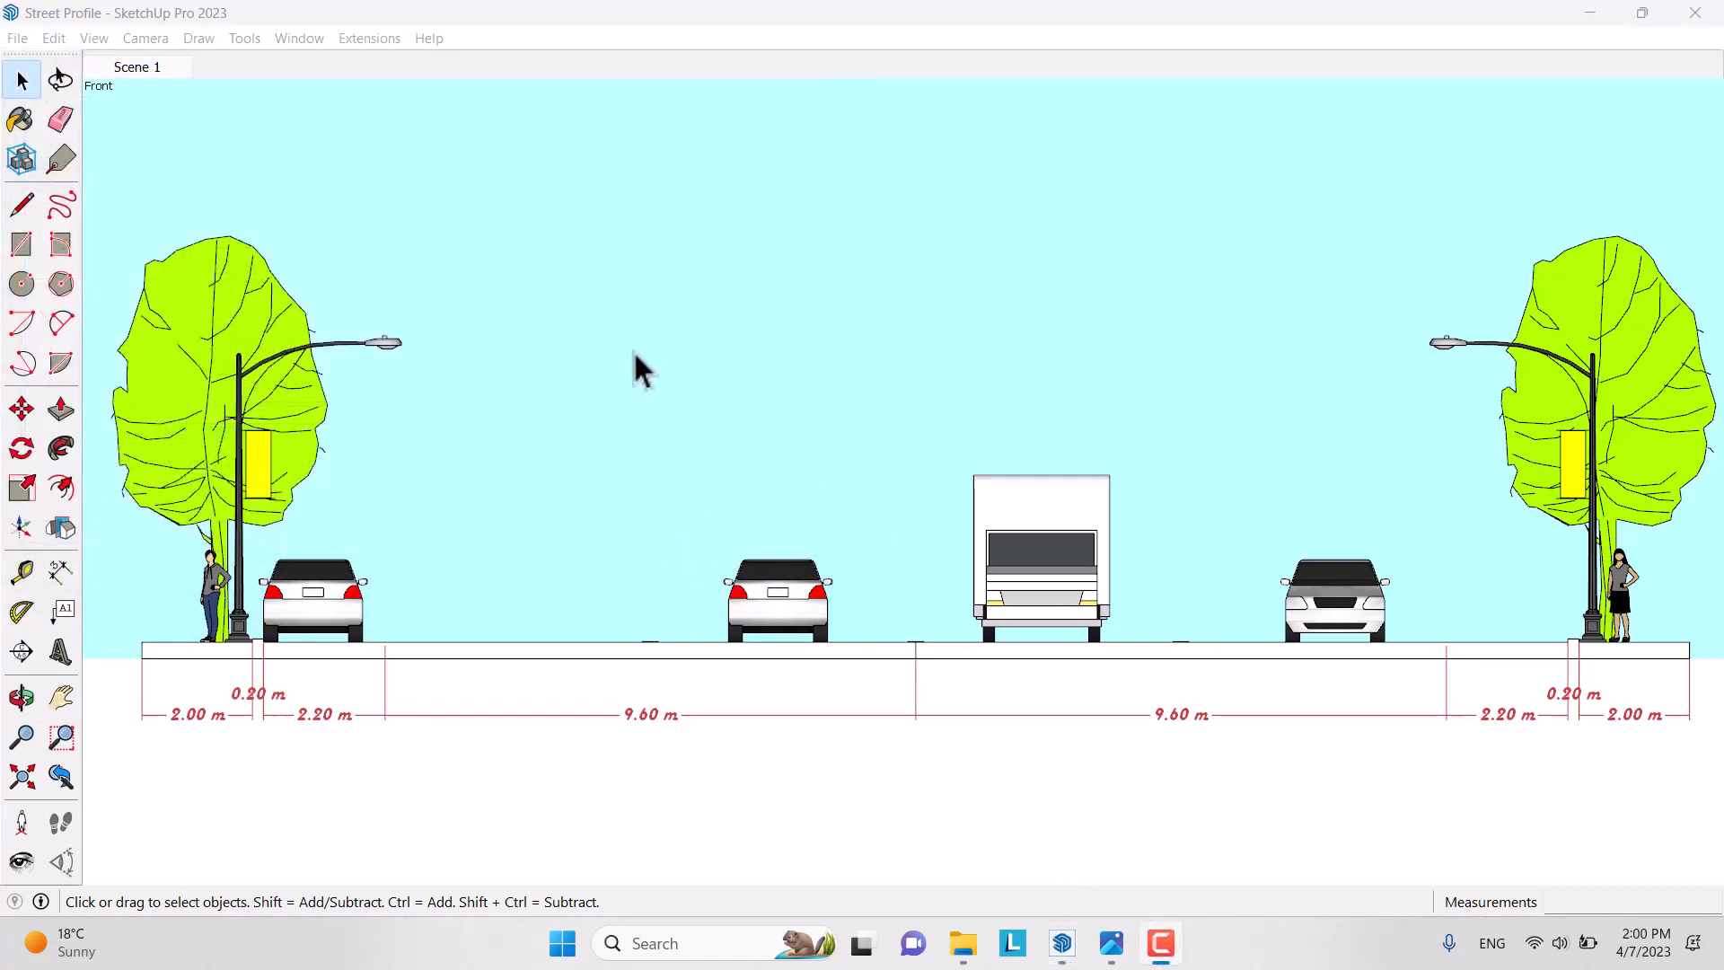